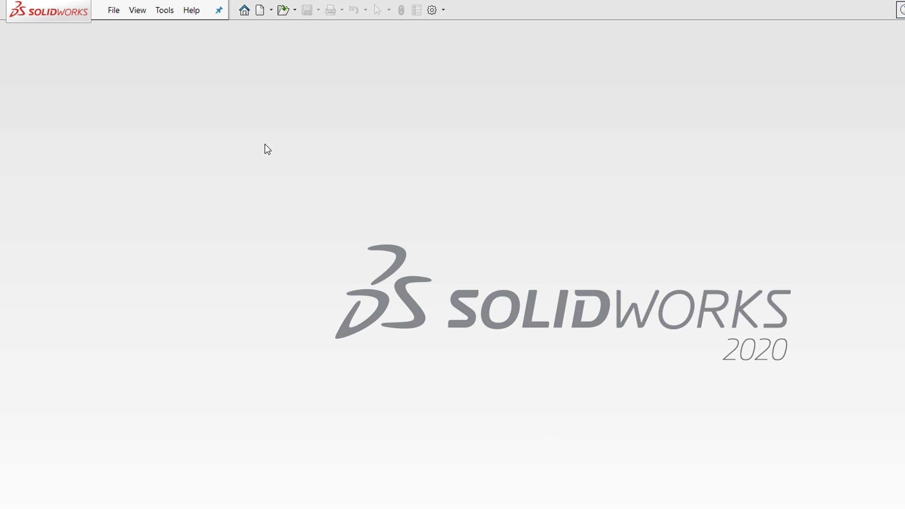
Step: Create a new part from the SW2020 PART template
{"action": "left_click", "coordinate": [260, 10]}
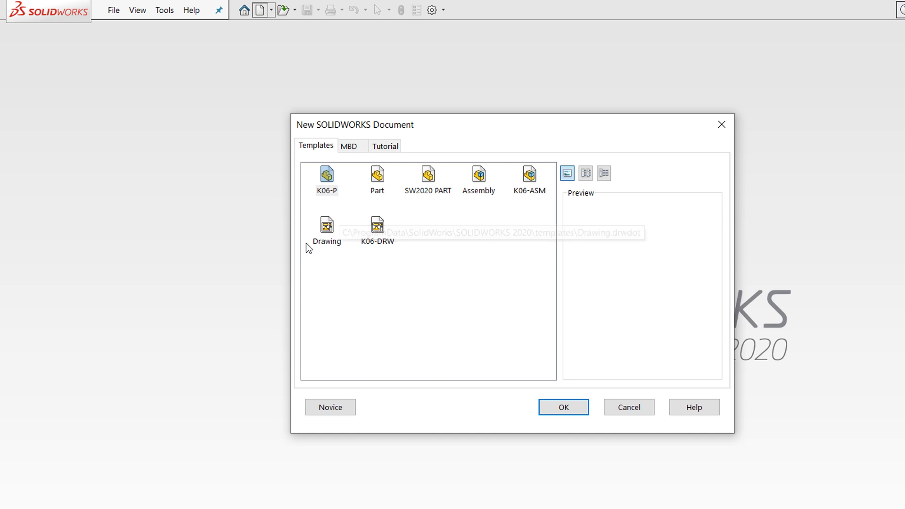
{"action": "key", "text": "alt+n"}
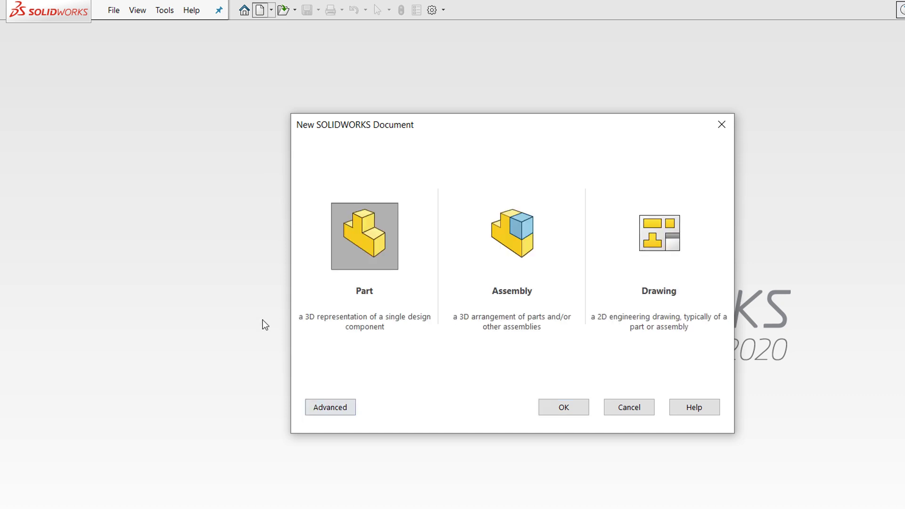
{"action": "key", "text": "alt+a"}
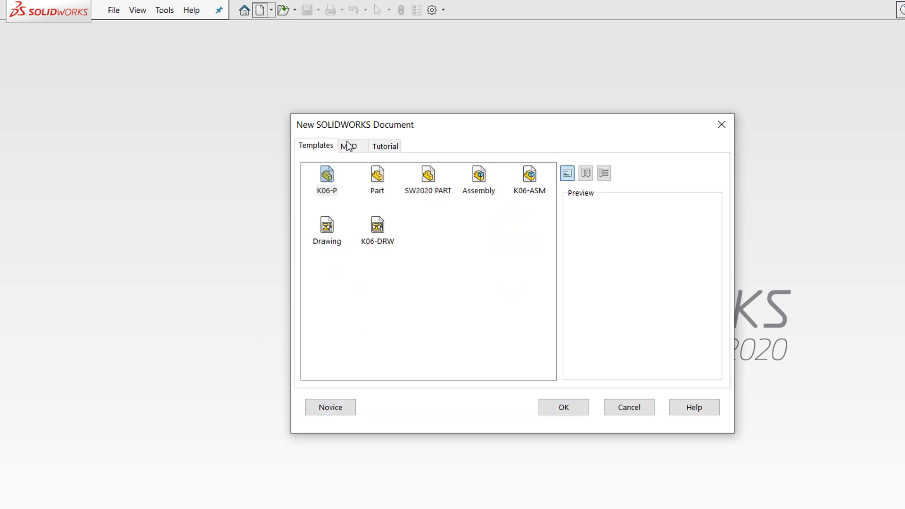
{"action": "key", "text": "Right"}
{"action": "key", "text": "Right"}
{"action": "key", "text": "Return"}
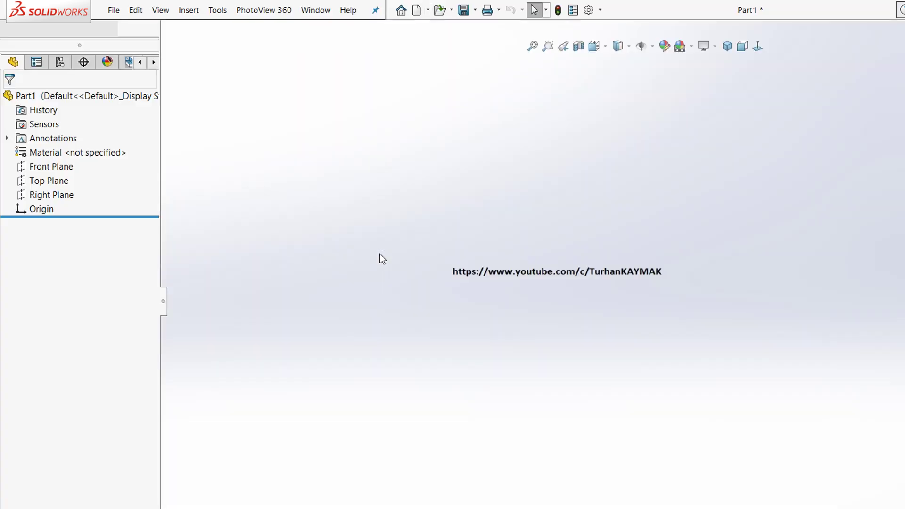
Step: Start a sketch on the Front Plane, viewed normal to it, past the low-memory warning
{"action": "left_click", "coordinate": [47, 217]}
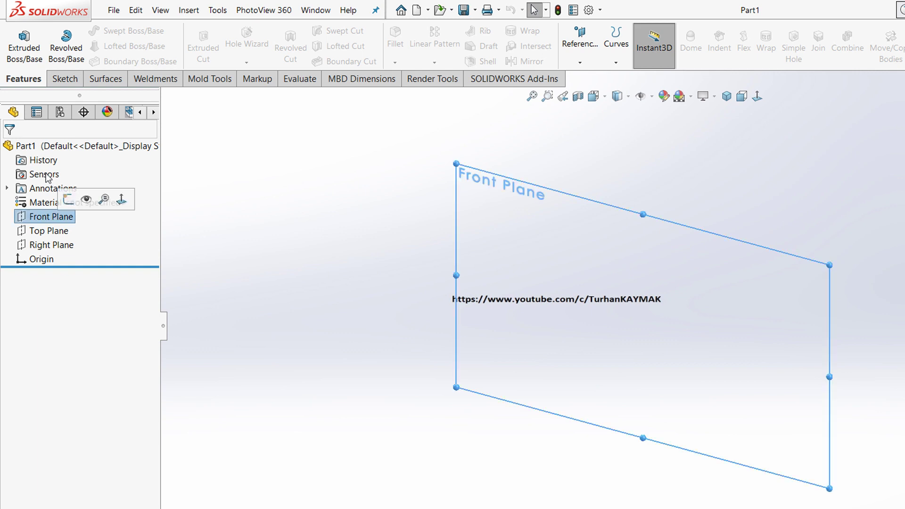
{"action": "left_click", "coordinate": [122, 199]}
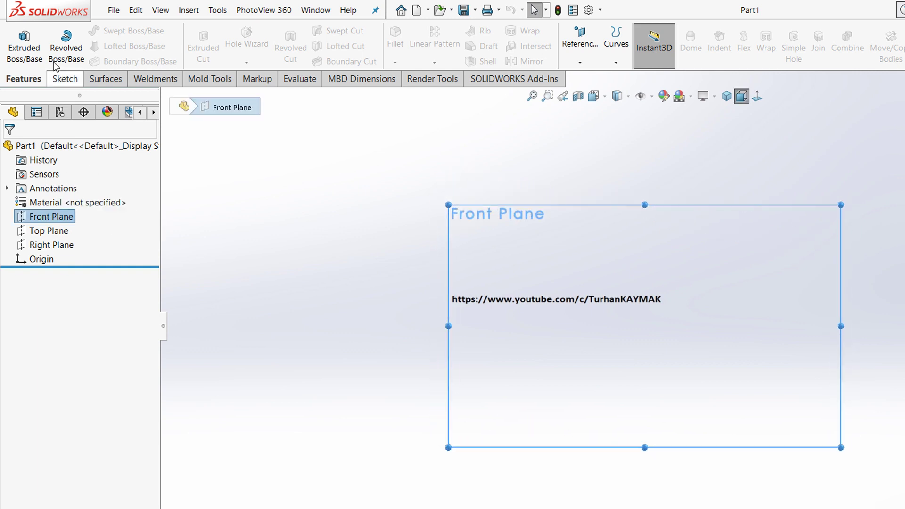
{"action": "left_click", "coordinate": [63, 78]}
{"action": "left_click", "coordinate": [108, 28]}
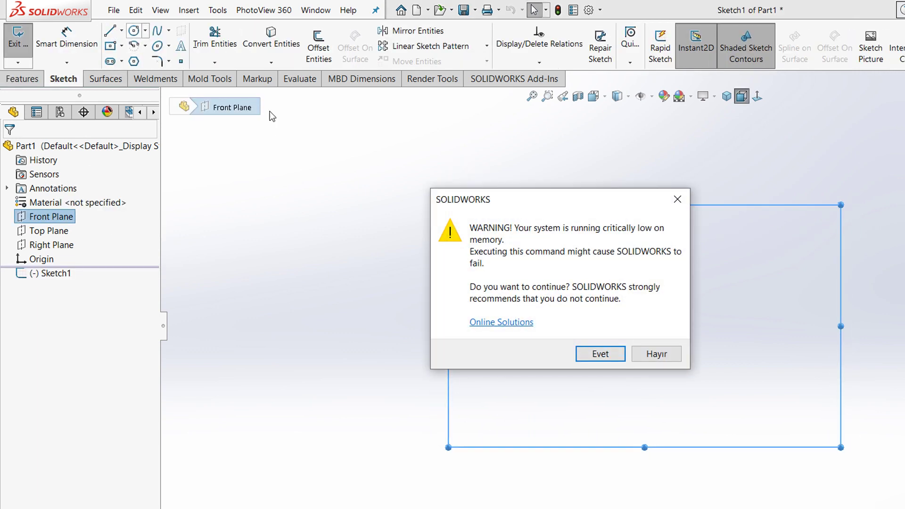
{"action": "key", "text": "Return"}
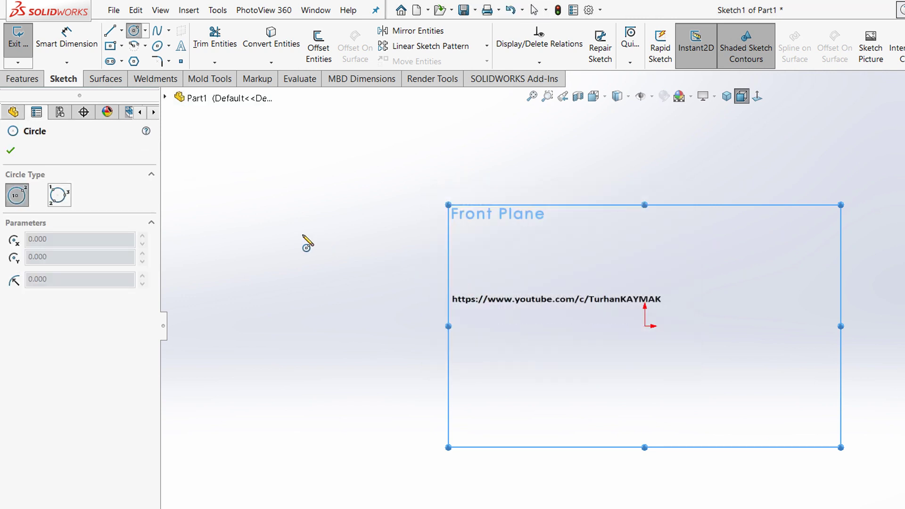
Step: Draw a construction circle of radius 75.34 centred on the origin
{"action": "left_click", "coordinate": [644, 326]}
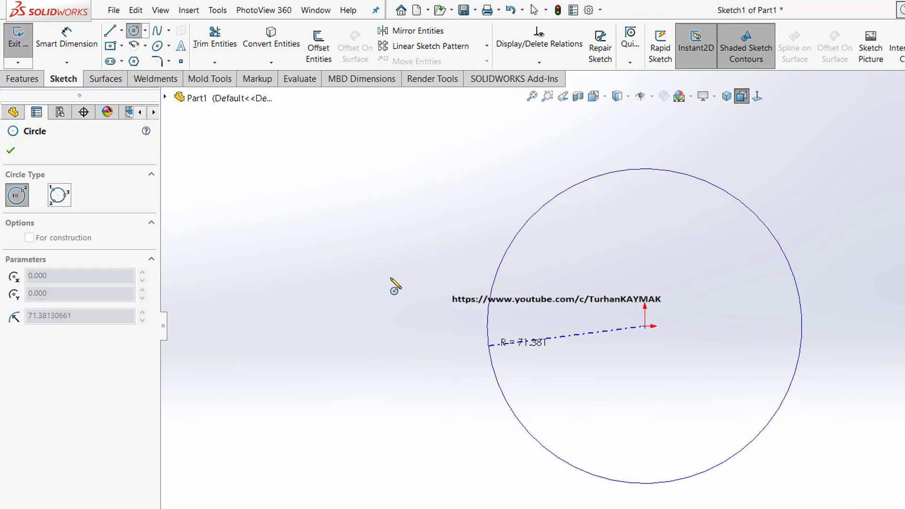
{"action": "left_click", "coordinate": [441, 332]}
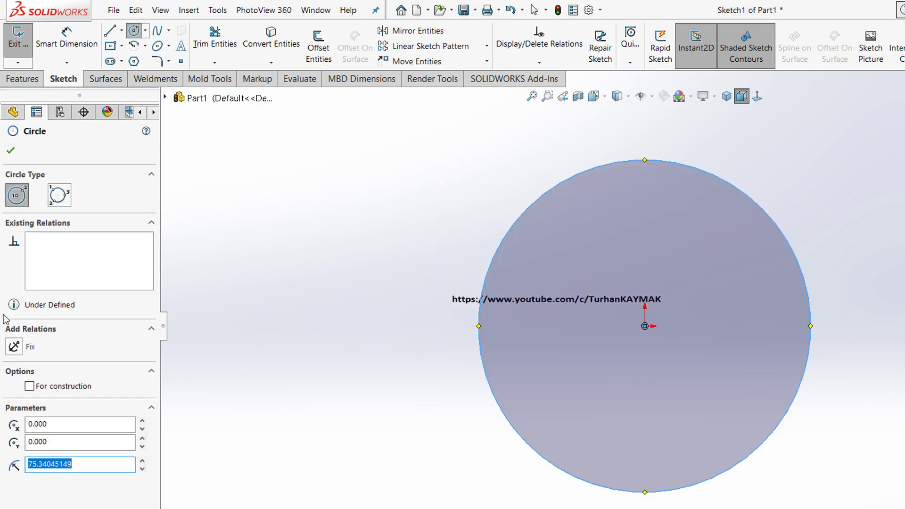
{"action": "key", "text": "alt+f"}
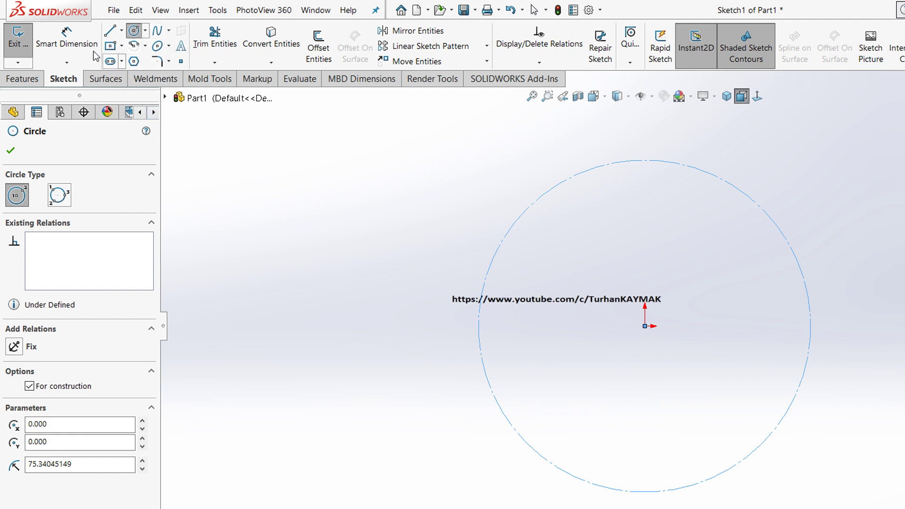
{"action": "left_click", "coordinate": [110, 61]}
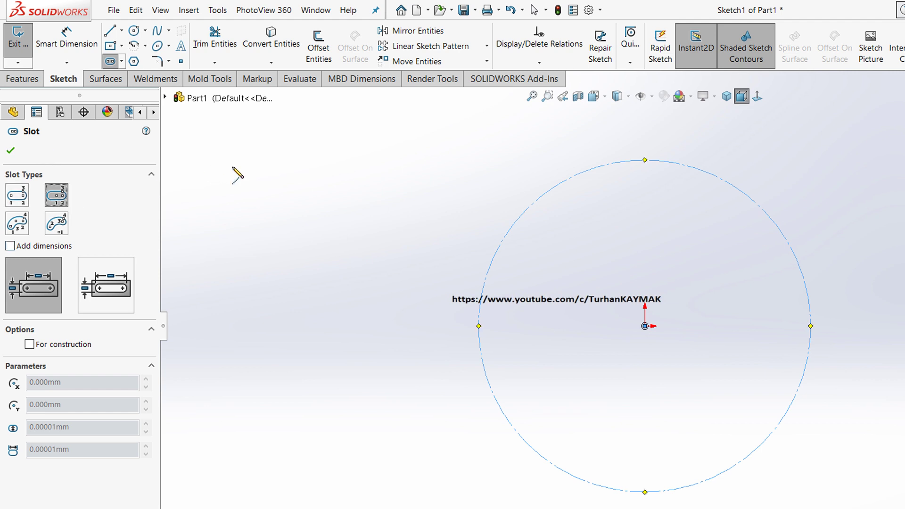
Step: Place a centrepoint straight slot, about 39.06 long and 18.44 wide, on the circle's right quadrant
{"action": "left_click", "coordinate": [811, 326]}
{"action": "left_click", "coordinate": [854, 326]}
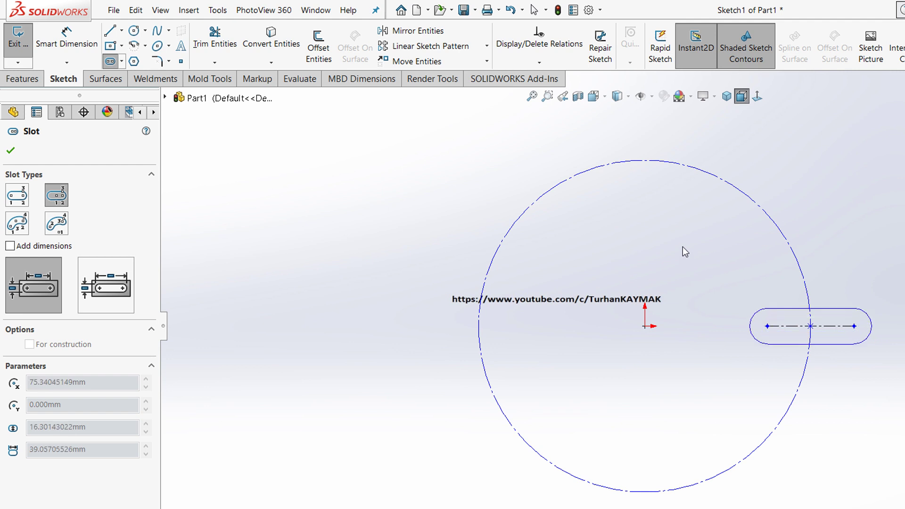
{"action": "left_click", "coordinate": [684, 249]}
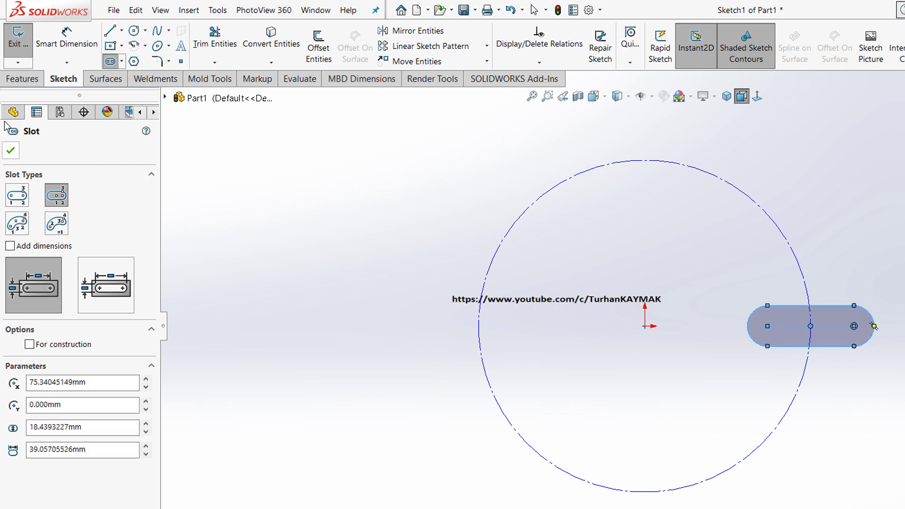
{"action": "left_click", "coordinate": [11, 150]}
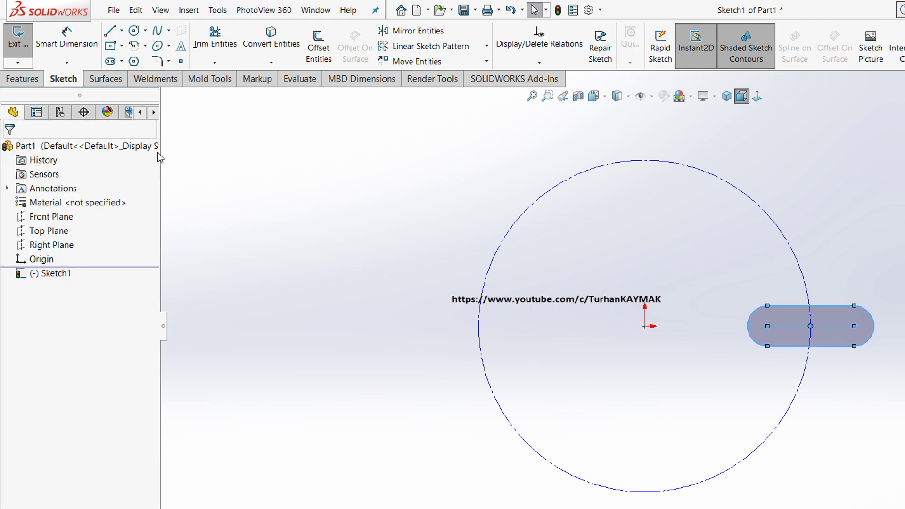
{"action": "left_click", "coordinate": [391, 41]}
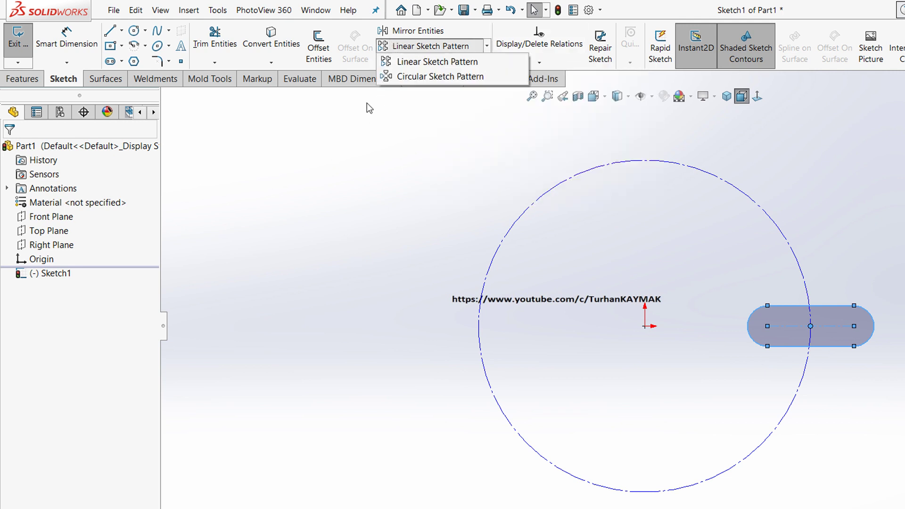
{"action": "left_click", "coordinate": [369, 105]}
{"action": "left_click", "coordinate": [382, 48]}
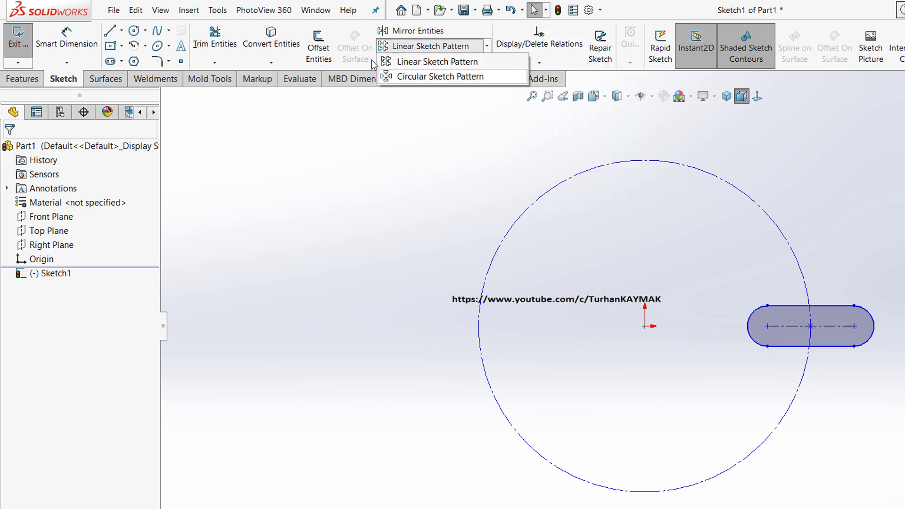
{"action": "key", "text": "Return"}
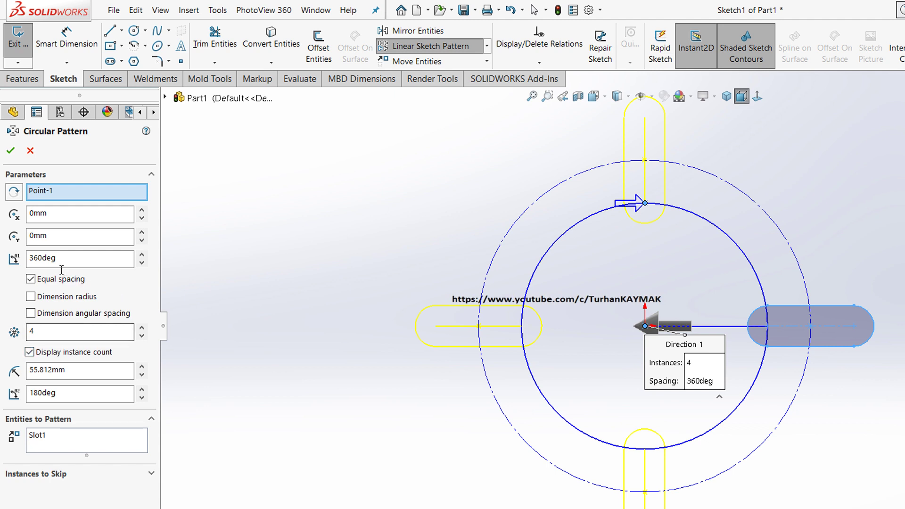
{"action": "key", "text": "Up"}
{"action": "key", "text": "Up"}
{"action": "key", "text": "Up"}
{"action": "key", "text": "Up"}
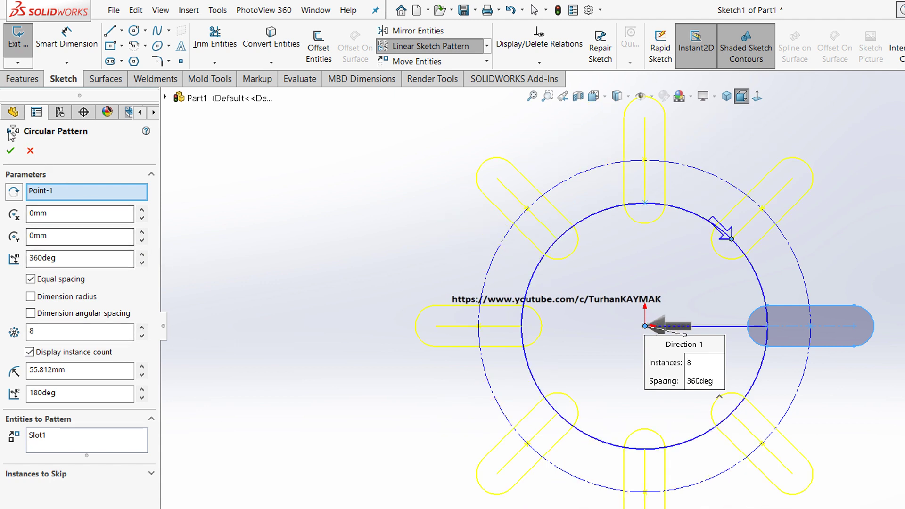
{"action": "left_click", "coordinate": [10, 150]}
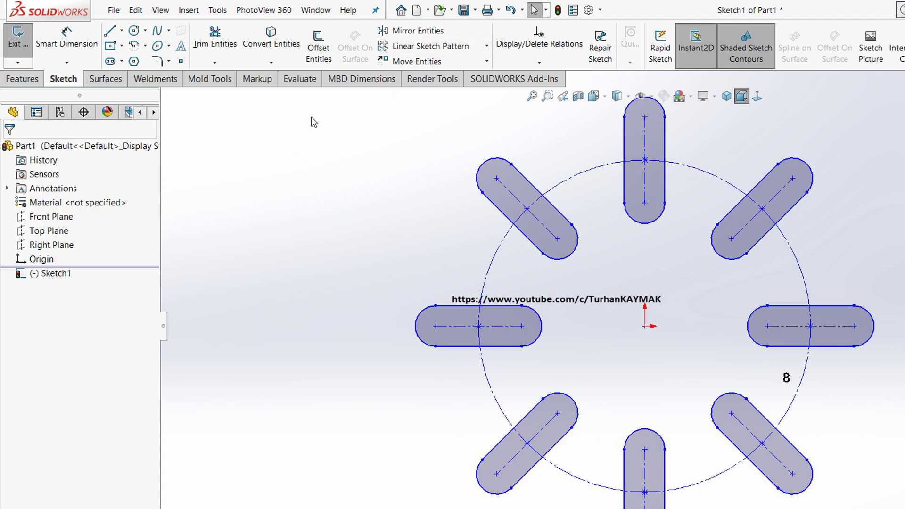
{"action": "left_click", "coordinate": [511, 9]}
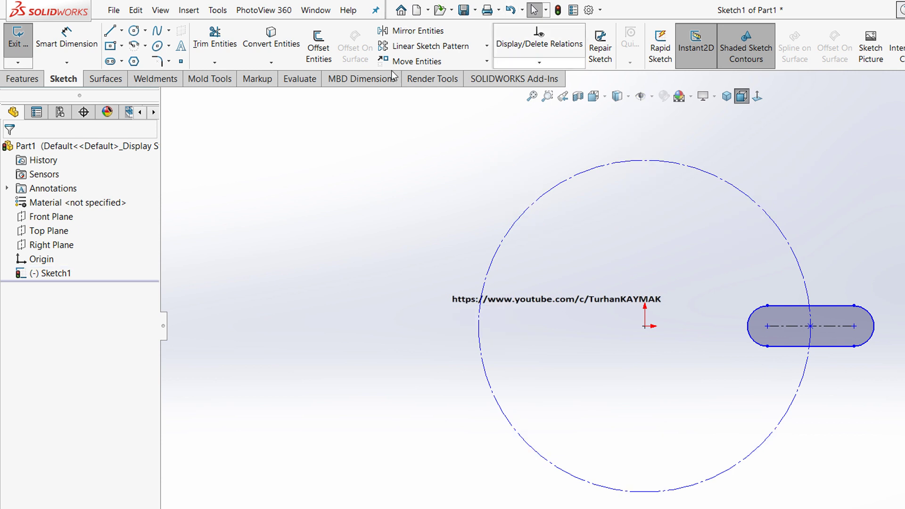
Step: Circular-pattern the slot with 5 instances over 180°, reversed to arc over the circle's top
{"action": "left_click", "coordinate": [385, 47]}
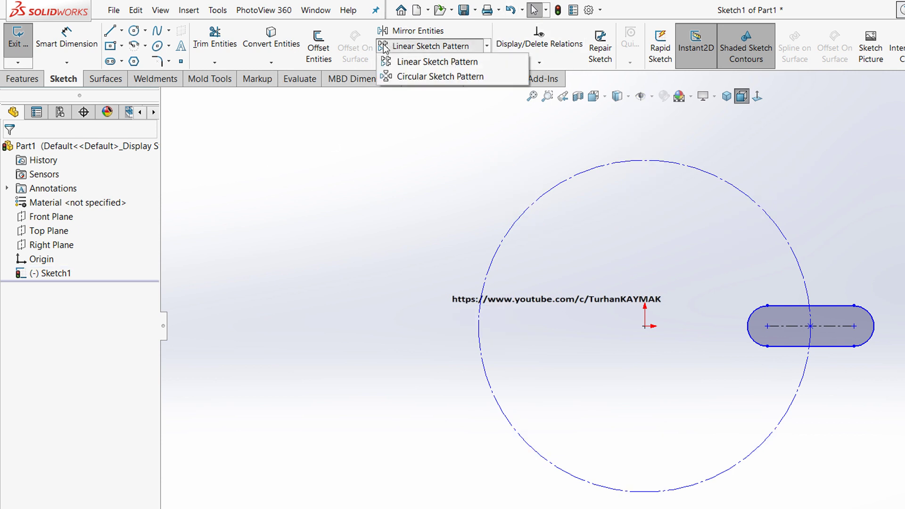
{"action": "left_click", "coordinate": [429, 76]}
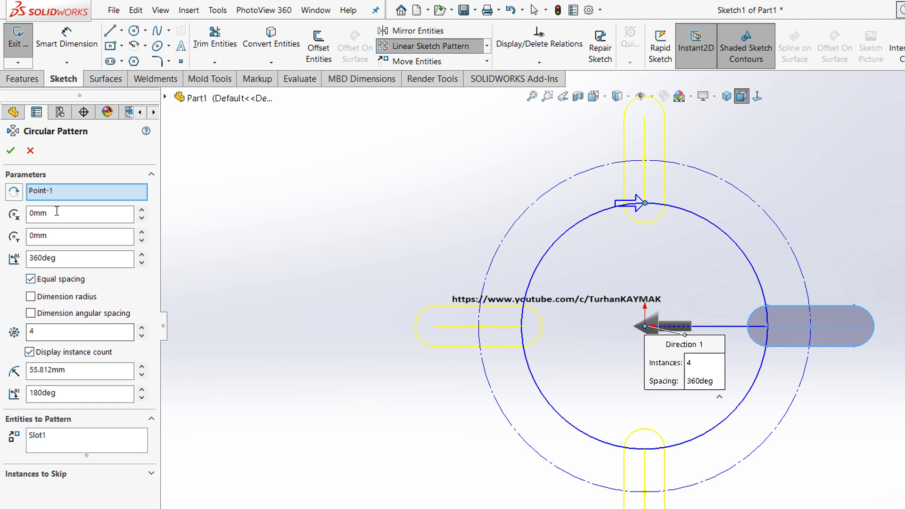
{"action": "key", "text": "ctrl+a"}
{"action": "type", "text": "180"}
{"action": "key", "text": "Return"}
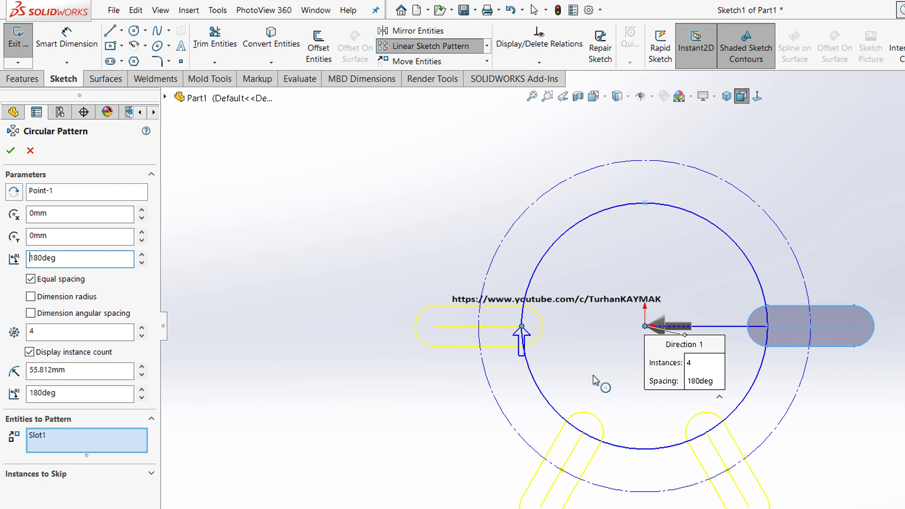
{"action": "scroll", "coordinate": [699, 310], "scroll_direction": "up", "scroll_amount": 1}
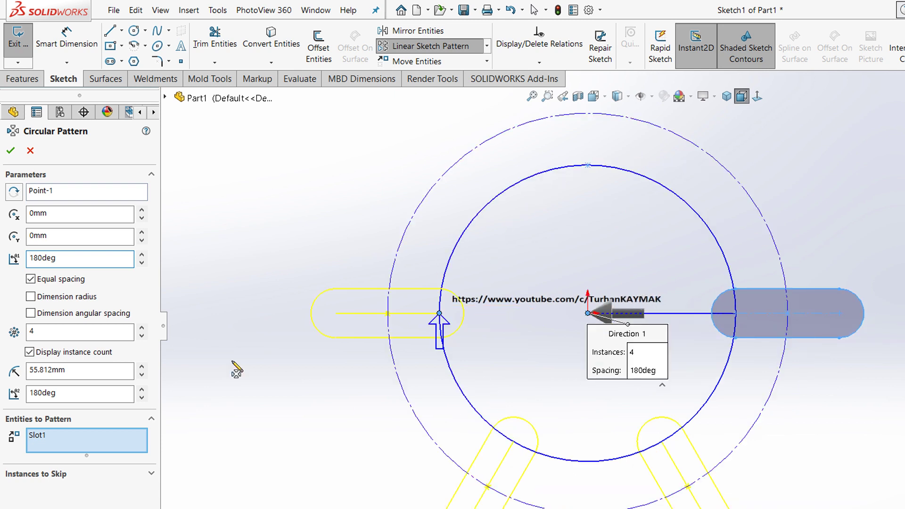
{"action": "left_click", "coordinate": [141, 327]}
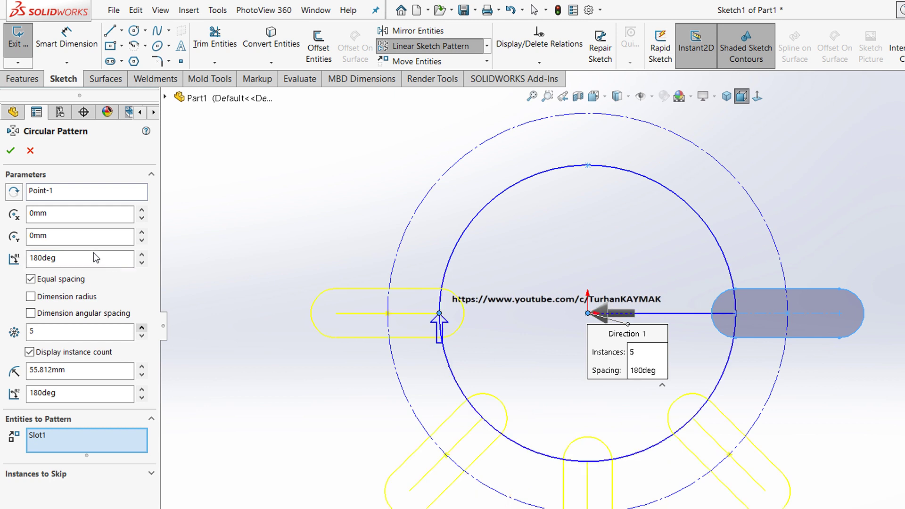
{"action": "left_click", "coordinate": [14, 191]}
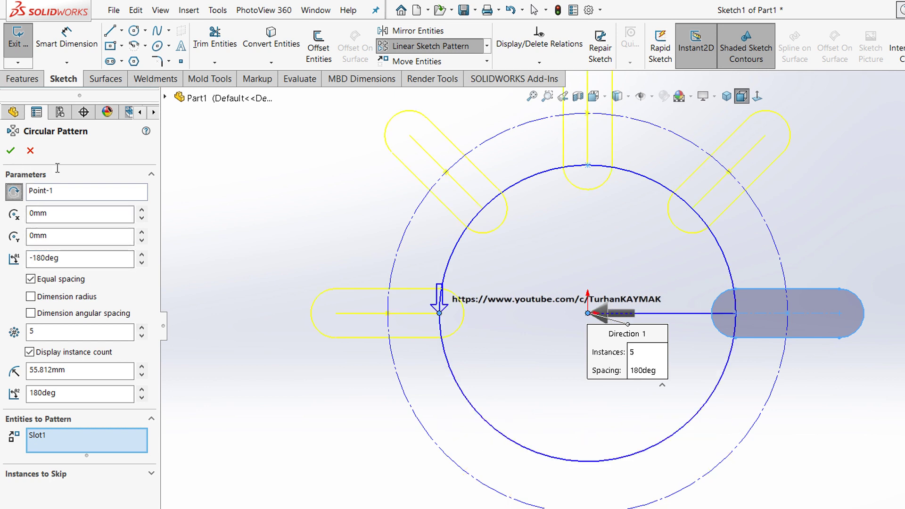
Step: Skip the top slot copy in the circular pattern preview
{"action": "scroll", "coordinate": [196, 198], "scroll_direction": "up", "scroll_amount": 2}
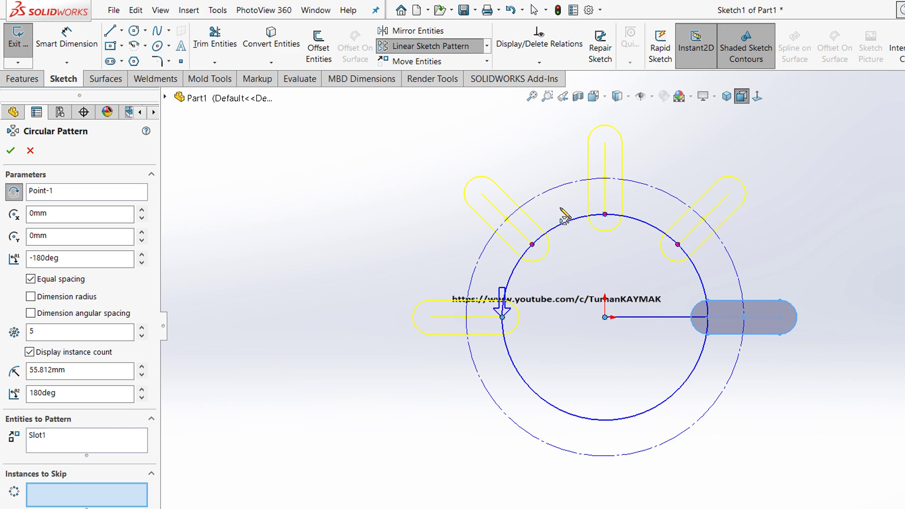
{"action": "scroll", "coordinate": [495, 198], "scroll_direction": "down", "scroll_amount": 2}
{"action": "scroll", "coordinate": [497, 212], "scroll_direction": "down", "scroll_amount": 2}
{"action": "scroll", "coordinate": [478, 225], "scroll_direction": "down", "scroll_amount": 2}
{"action": "left_click", "coordinate": [478, 226]}
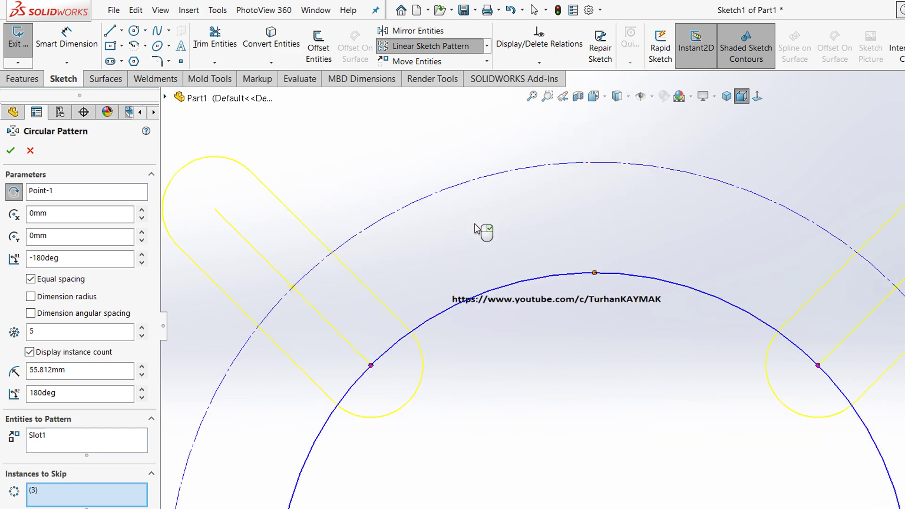
Step: Remove instances (3) and (2) from Instances to Skip, restoring all five slots
{"action": "scroll", "coordinate": [468, 262], "scroll_direction": "up", "scroll_amount": 3}
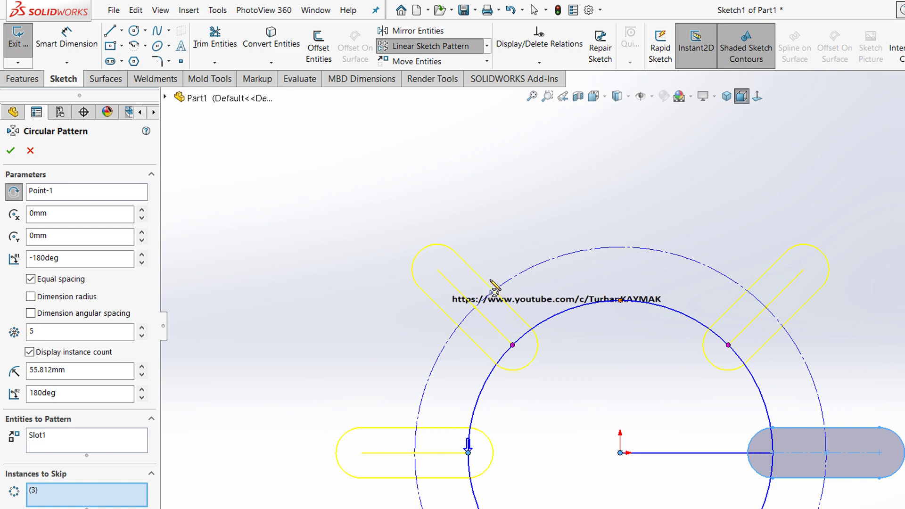
{"action": "scroll", "coordinate": [503, 297], "scroll_direction": "down", "scroll_amount": 2}
{"action": "scroll", "coordinate": [519, 301], "scroll_direction": "up", "scroll_amount": 1}
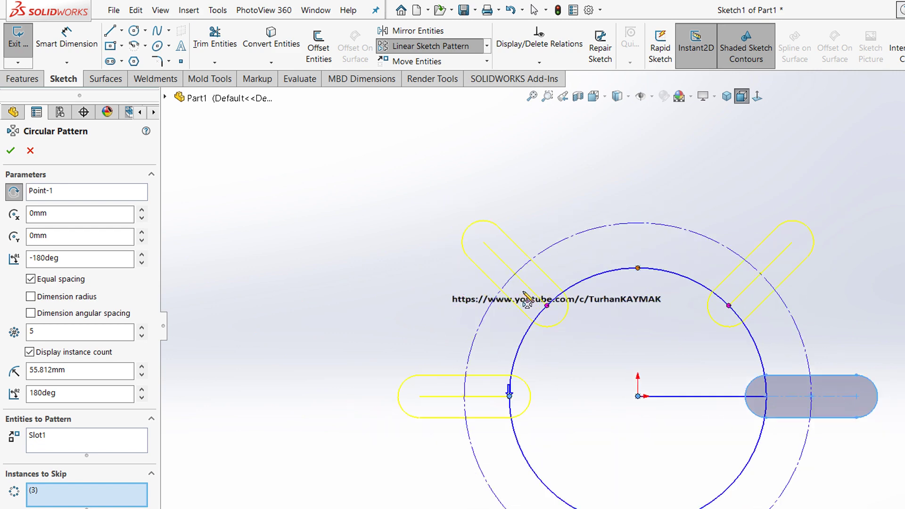
{"action": "scroll", "coordinate": [542, 321], "scroll_direction": "up", "scroll_amount": 1}
{"action": "scroll", "coordinate": [556, 325], "scroll_direction": "down", "scroll_amount": 2}
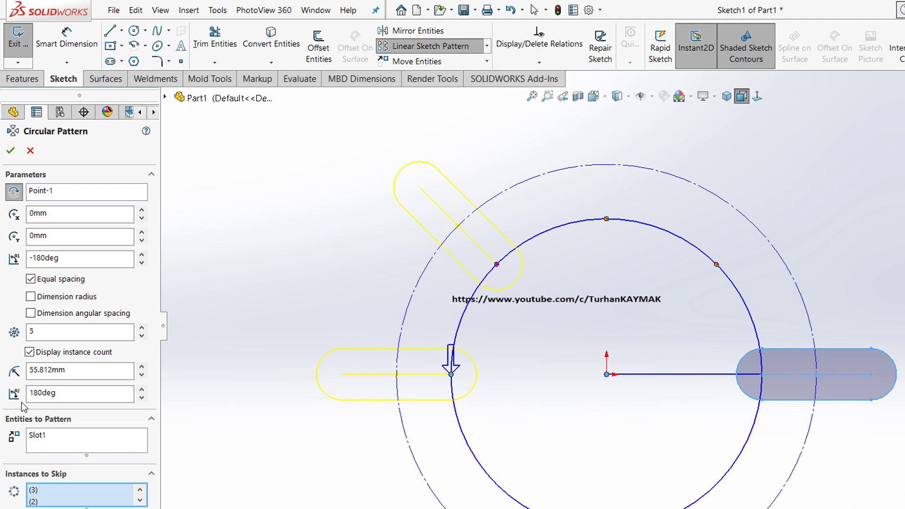
{"action": "key", "text": "Delete"}
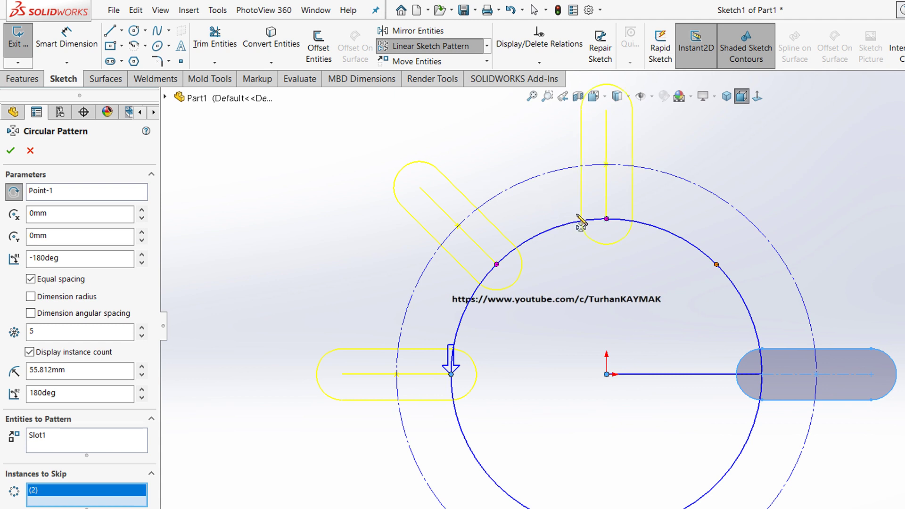
{"action": "key", "text": "Delete"}
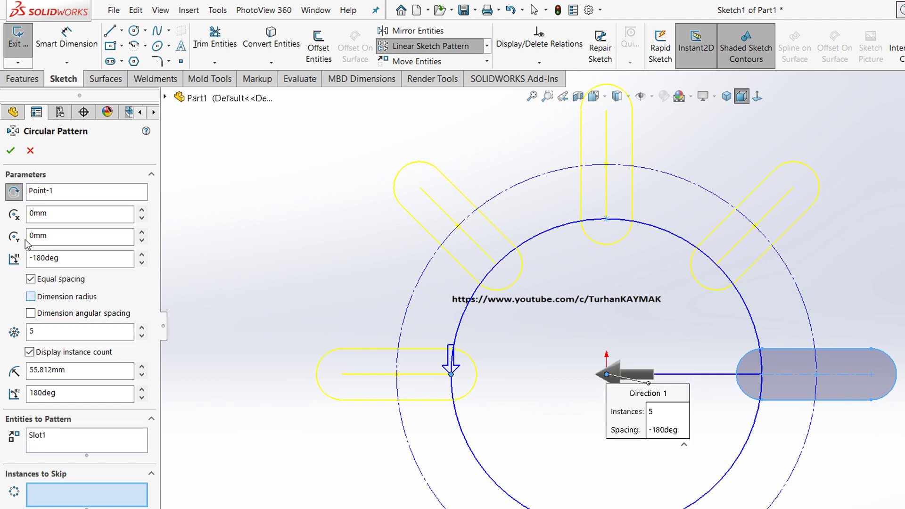
Step: Dimension the pattern radius and angular spacing, set spacing to -45°, and accept the pattern
{"action": "left_click", "coordinate": [30, 296]}
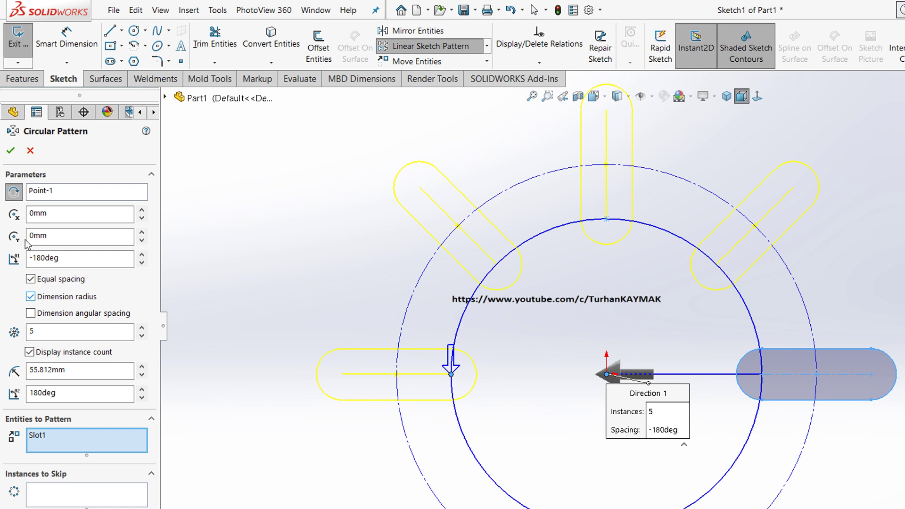
{"action": "left_click", "coordinate": [30, 279]}
{"action": "left_click", "coordinate": [29, 257]}
{"action": "type", "text": "-"}
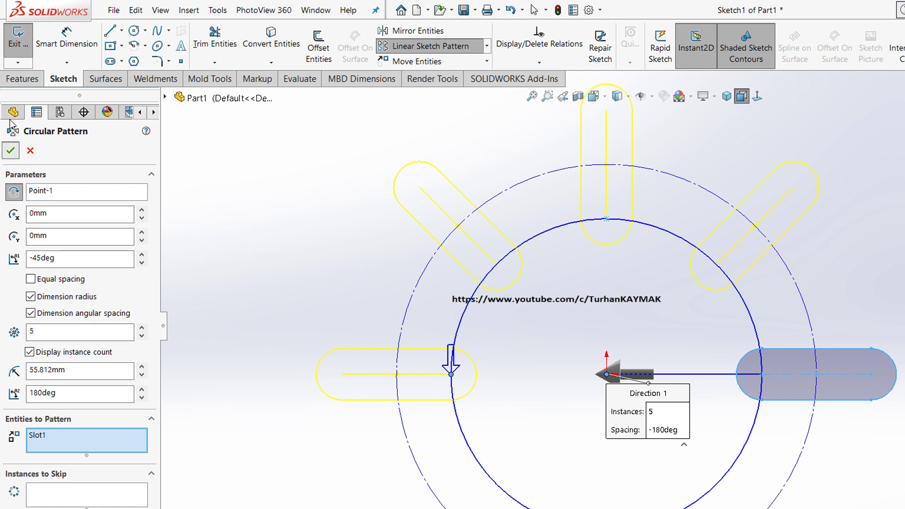
{"action": "left_click", "coordinate": [11, 151]}
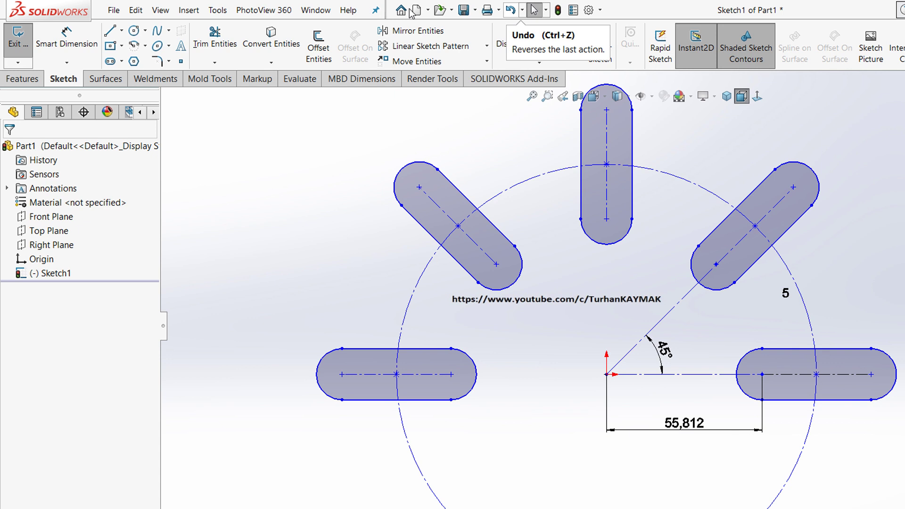
Step: Undo the slot pattern, the slot and the circle, leaving Sketch1 empty
{"action": "key", "text": "ctrl+z"}
{"action": "key", "text": "ctrl+z"}
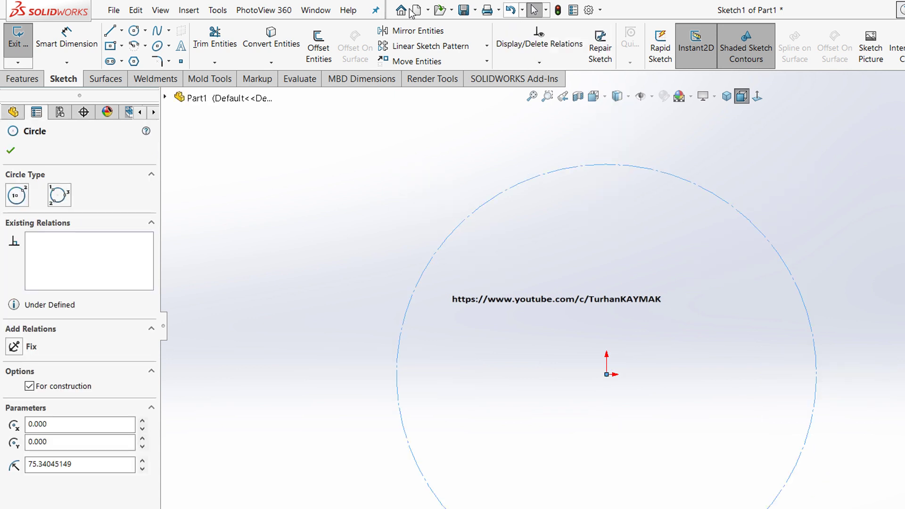
{"action": "key", "text": "ctrl+z"}
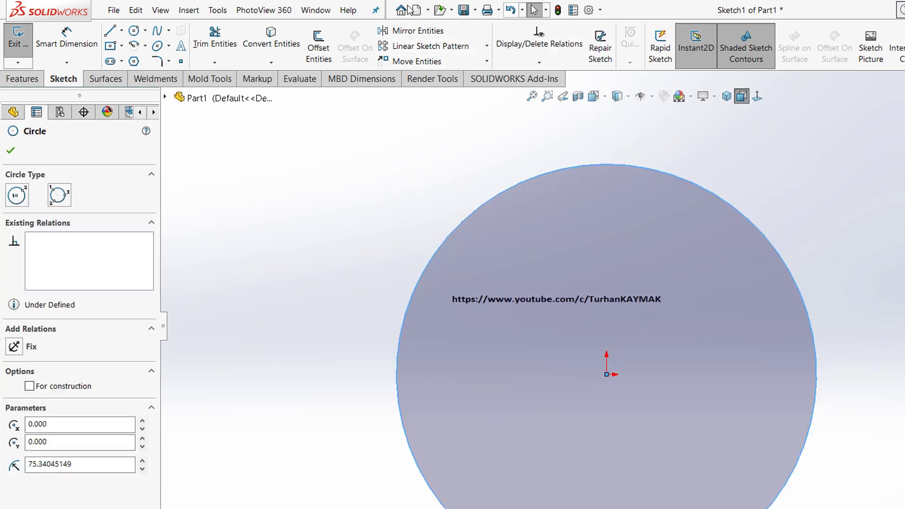
{"action": "left_click", "coordinate": [510, 10]}
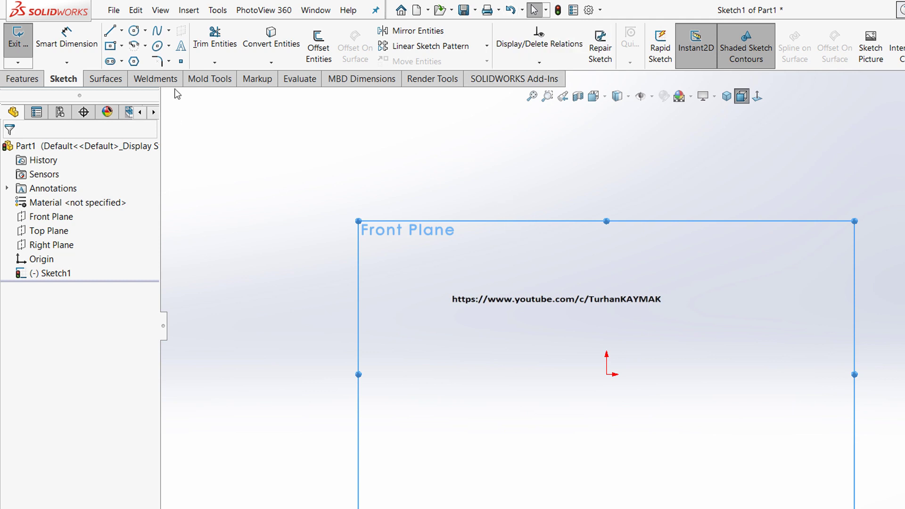
{"action": "left_click", "coordinate": [134, 31]}
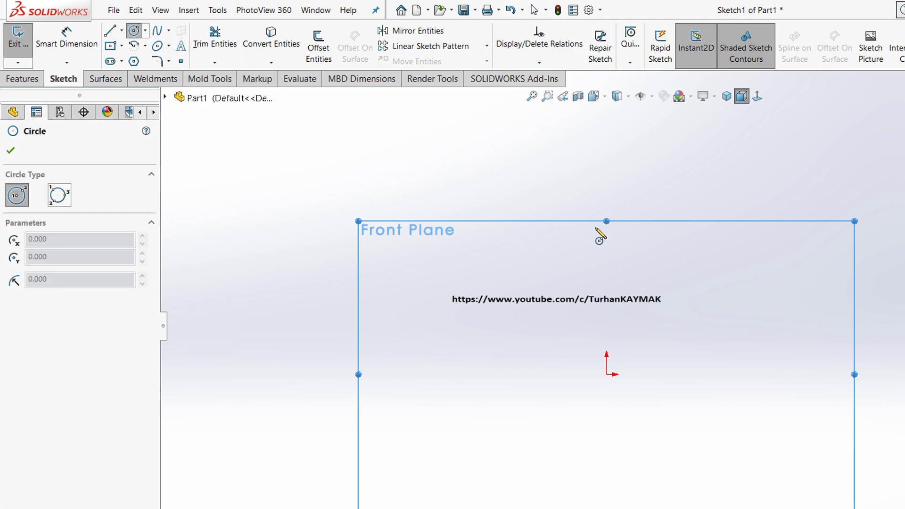
Step: Draw a circle of radius about 48.83 up-right of the origin
{"action": "left_click", "coordinate": [766, 263]}
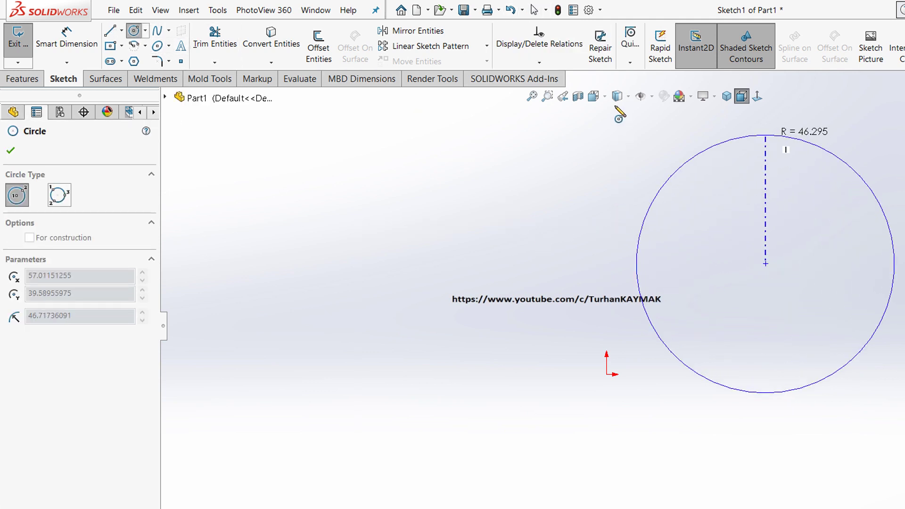
{"action": "left_click", "coordinate": [765, 129]}
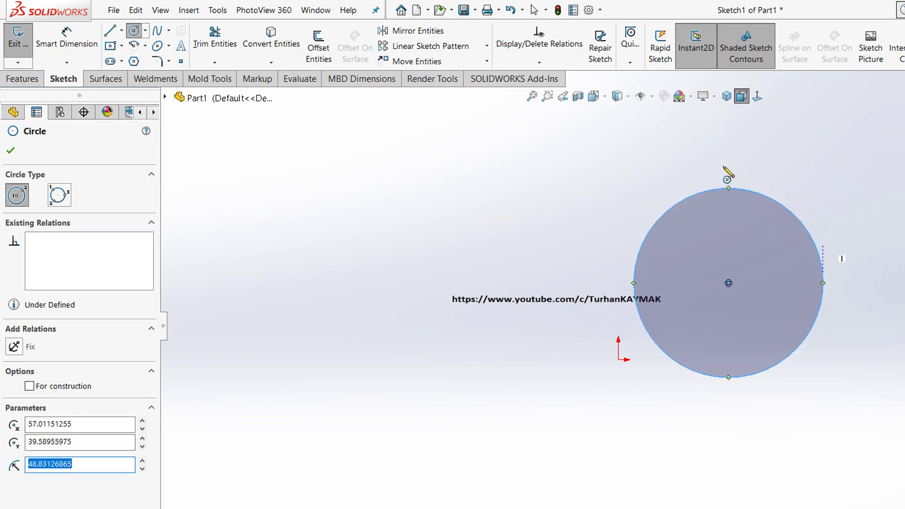
{"action": "key", "text": "f"}
{"action": "scroll", "coordinate": [817, 236], "scroll_direction": "down", "scroll_amount": 1}
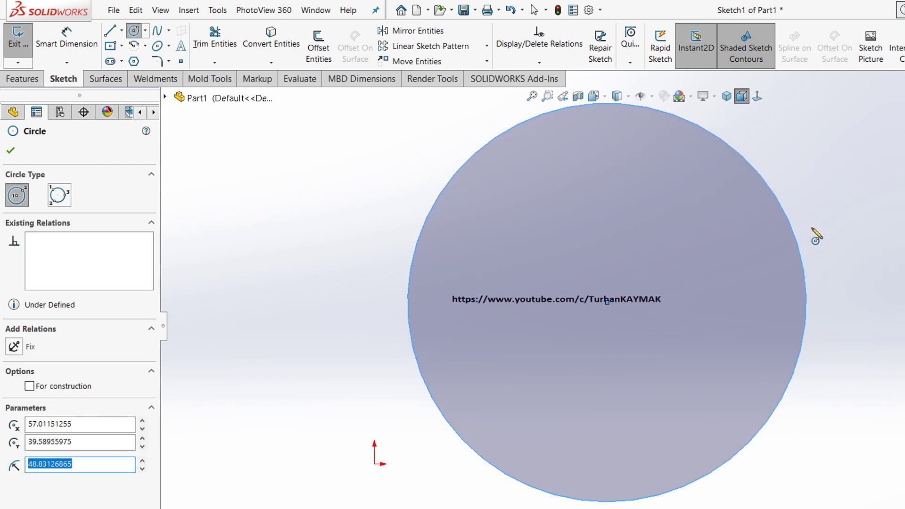
Step: Place a centrepoint straight slot on the new circle's right quadrant
{"action": "left_click", "coordinate": [110, 61]}
{"action": "left_click", "coordinate": [57, 195]}
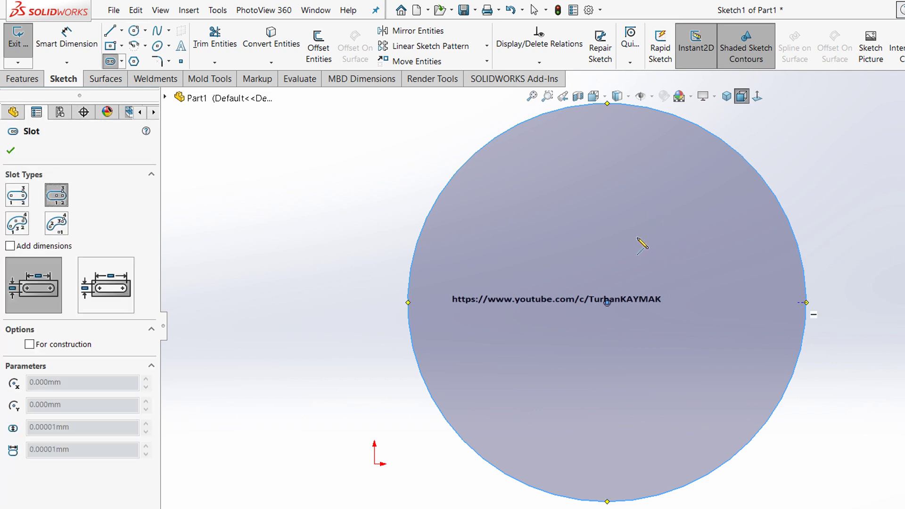
{"action": "left_click", "coordinate": [807, 302]}
{"action": "left_click", "coordinate": [836, 303]}
{"action": "left_click", "coordinate": [669, 231]}
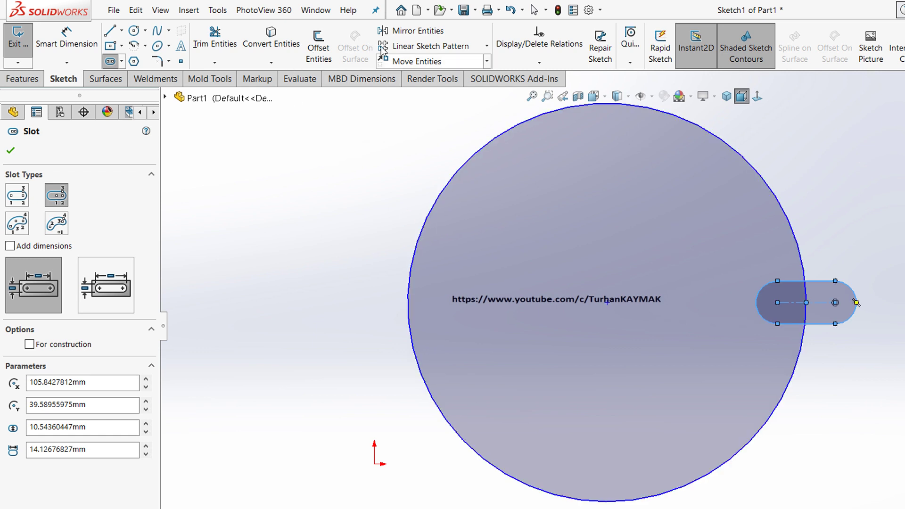
{"action": "left_click", "coordinate": [487, 46]}
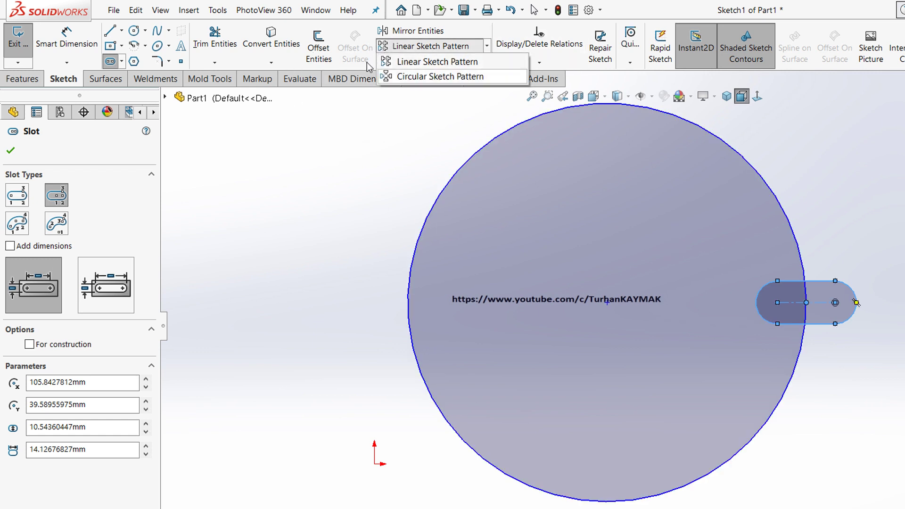
Step: Preview a circular pattern of the slot, 4 copies over 360°, centred on the large circle
{"action": "left_click", "coordinate": [424, 76]}
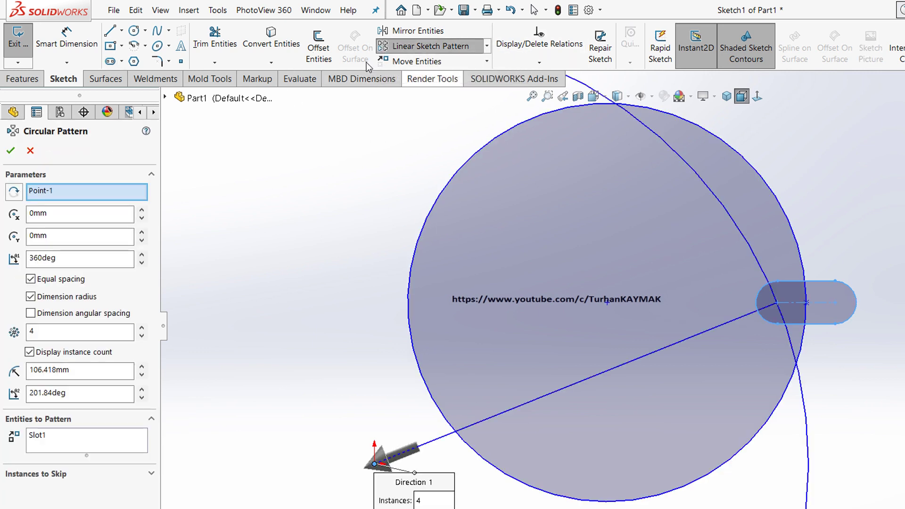
{"action": "key", "text": "z"}
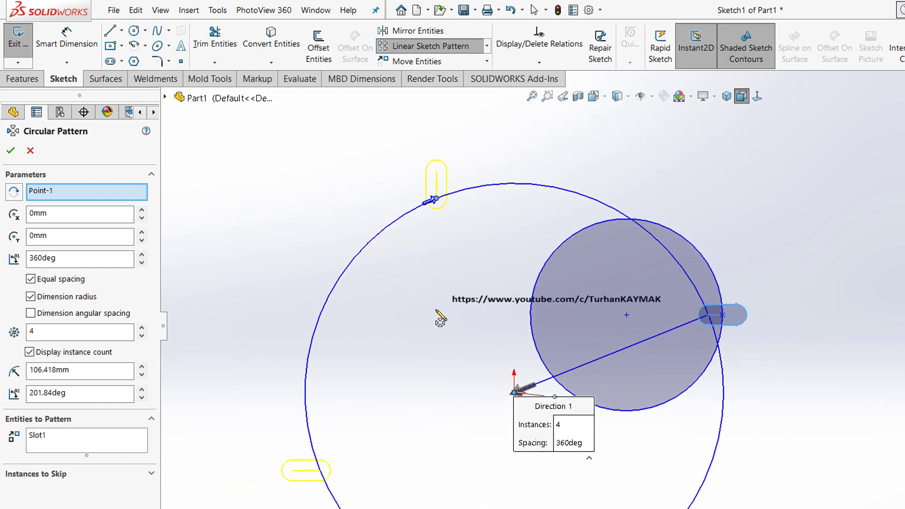
{"action": "scroll", "coordinate": [415, 328], "scroll_direction": "down", "scroll_amount": 3}
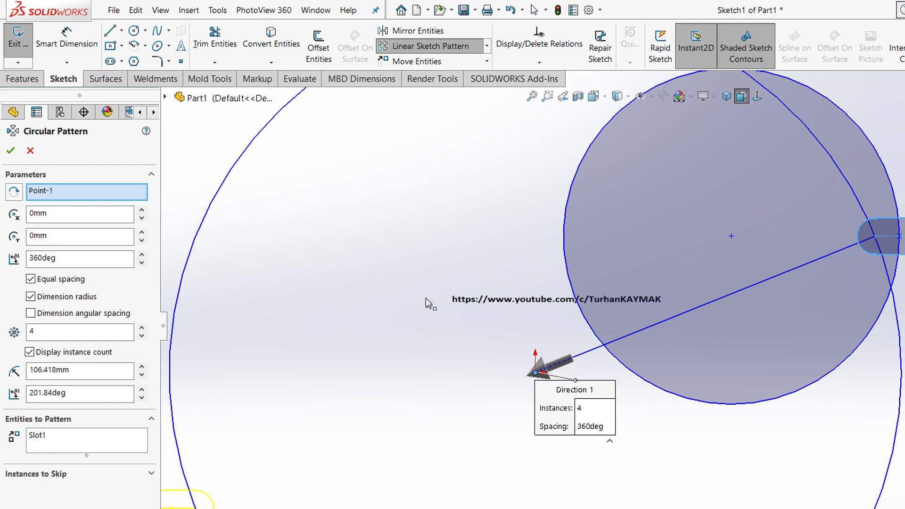
{"action": "scroll", "coordinate": [367, 258], "scroll_direction": "up", "scroll_amount": 3}
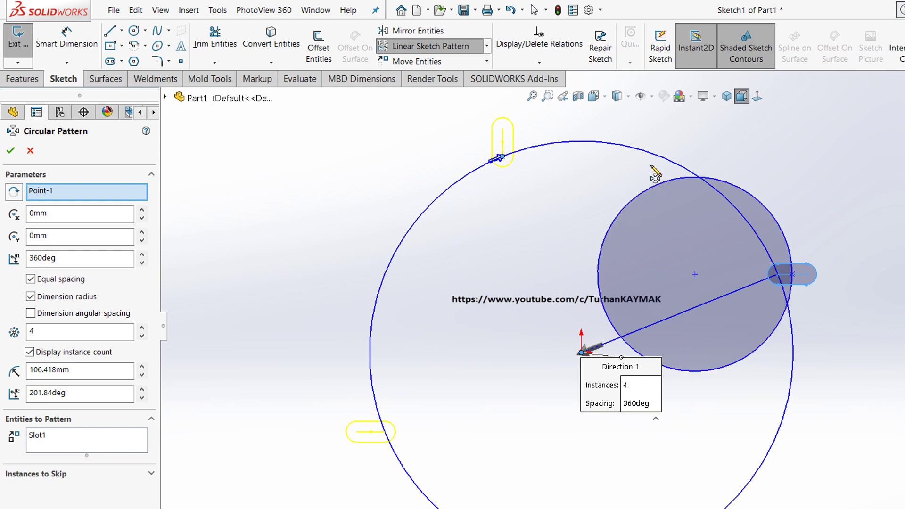
{"action": "scroll", "coordinate": [637, 189], "scroll_direction": "down", "scroll_amount": 3}
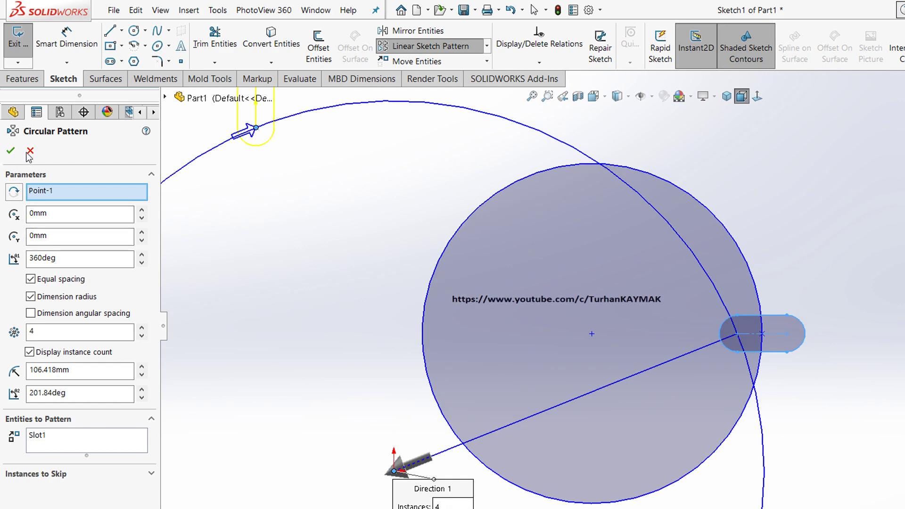
{"action": "left_click", "coordinate": [40, 191]}
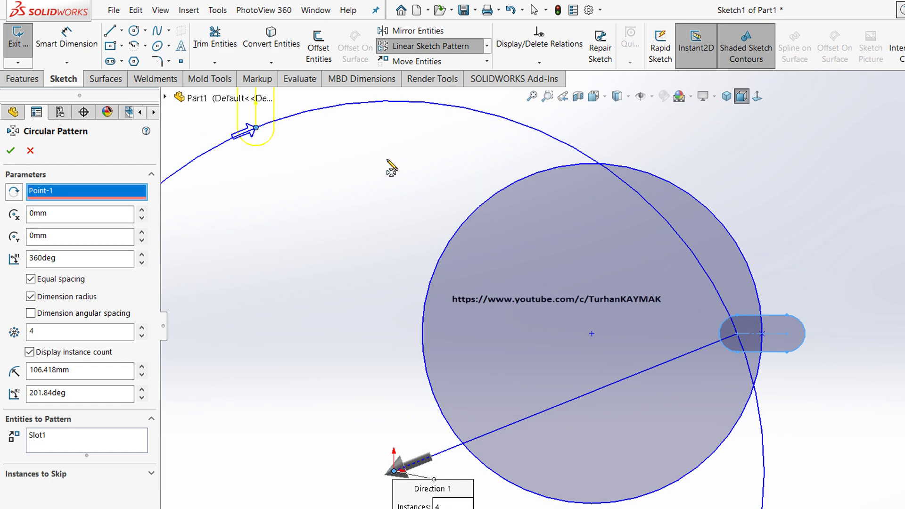
{"action": "left_click", "coordinate": [472, 269]}
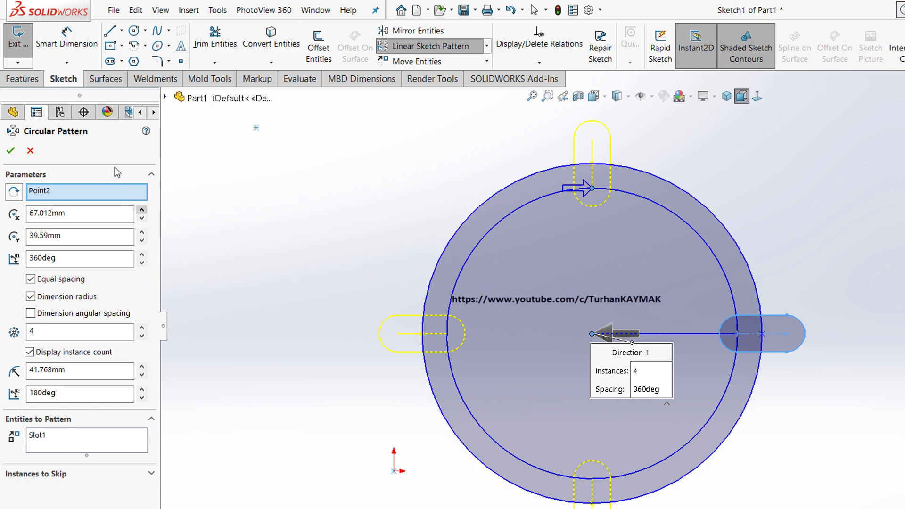
Step: Nudge the pattern centre coordinates with the spin arrows, settling Y at 39.59 mm
{"action": "key", "text": "Up"}
{"action": "key", "text": "Up"}
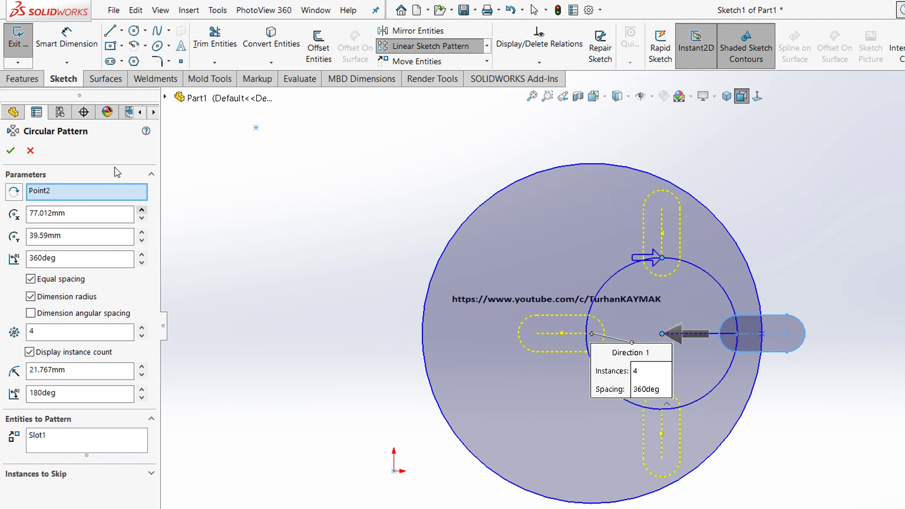
{"action": "key", "text": "Down"}
{"action": "key", "text": "Down"}
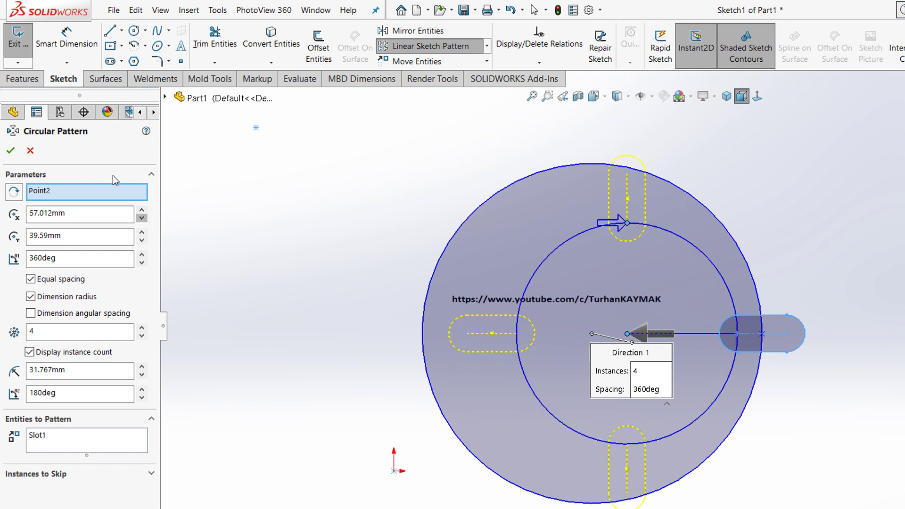
{"action": "key", "text": "Up"}
{"action": "key", "text": "Up"}
{"action": "key", "text": "Down"}
{"action": "key", "text": "Down"}
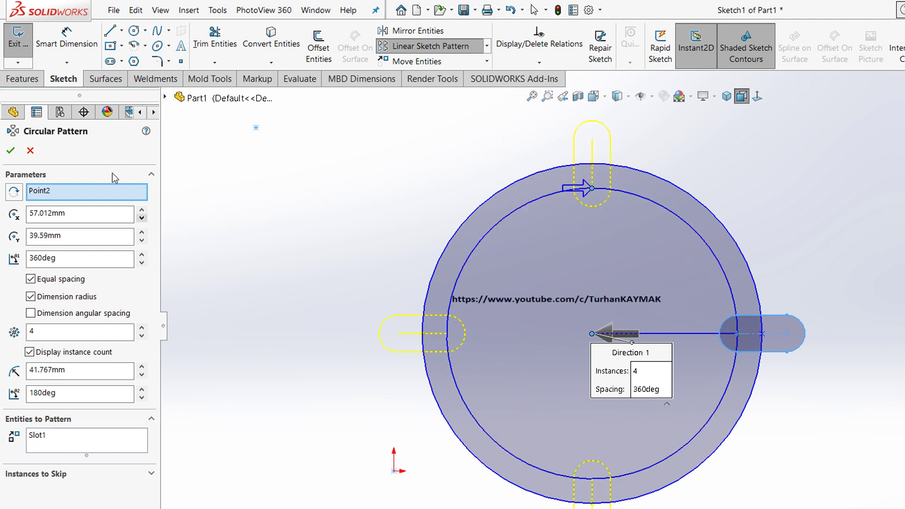
{"action": "key", "text": "Tab"}
{"action": "key", "text": "Up"}
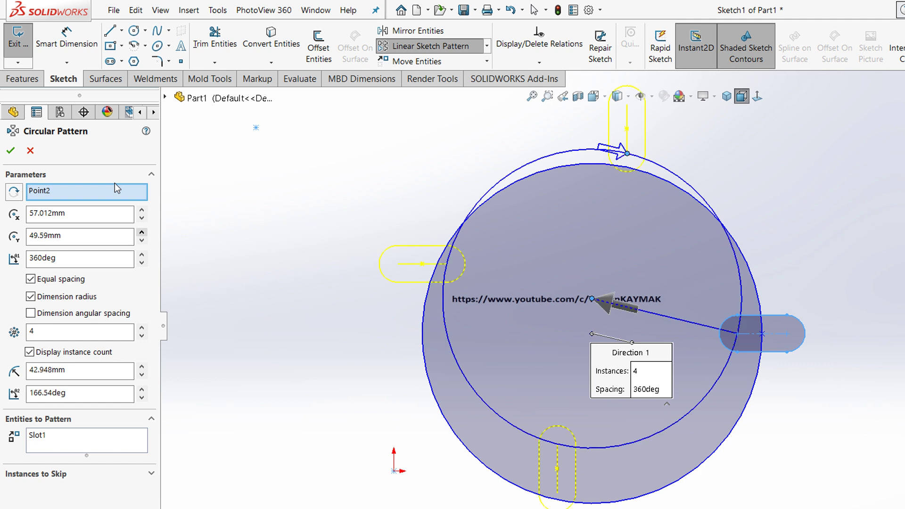
{"action": "key", "text": "Up"}
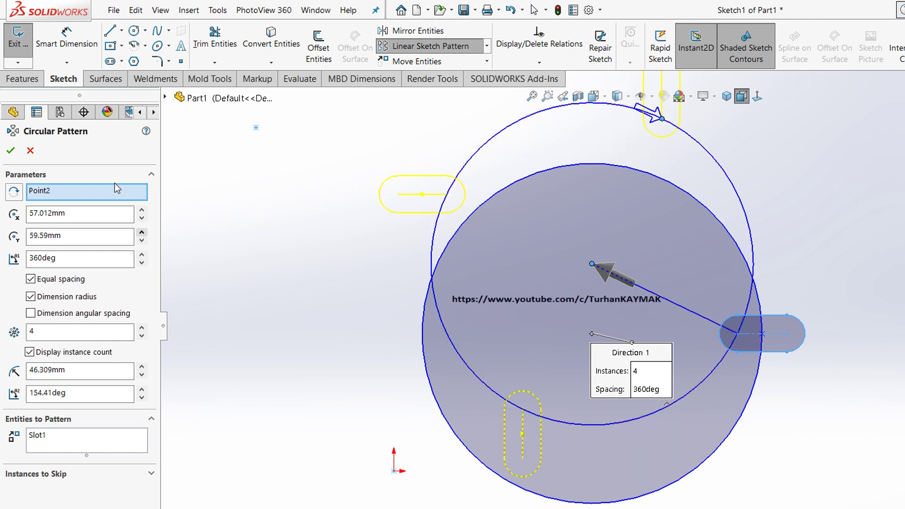
{"action": "key", "text": "Up"}
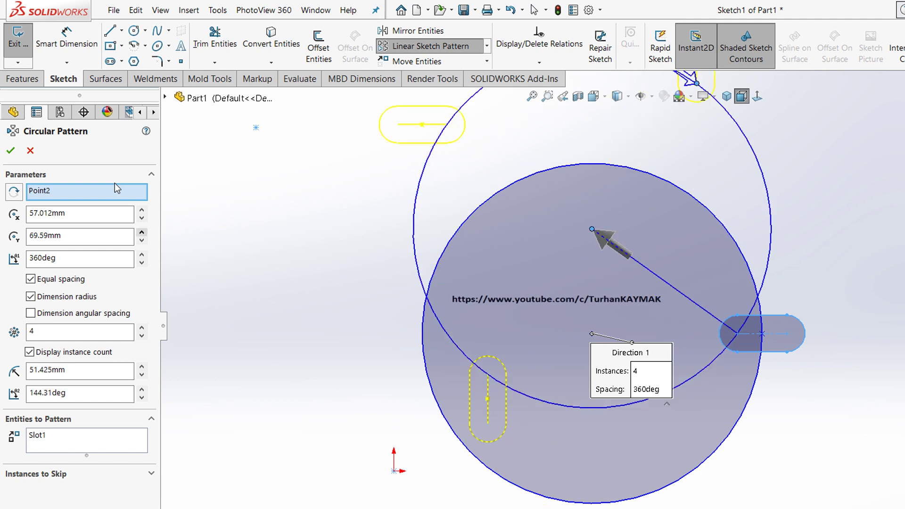
{"action": "scroll", "coordinate": [232, 217], "scroll_direction": "up", "scroll_amount": 2}
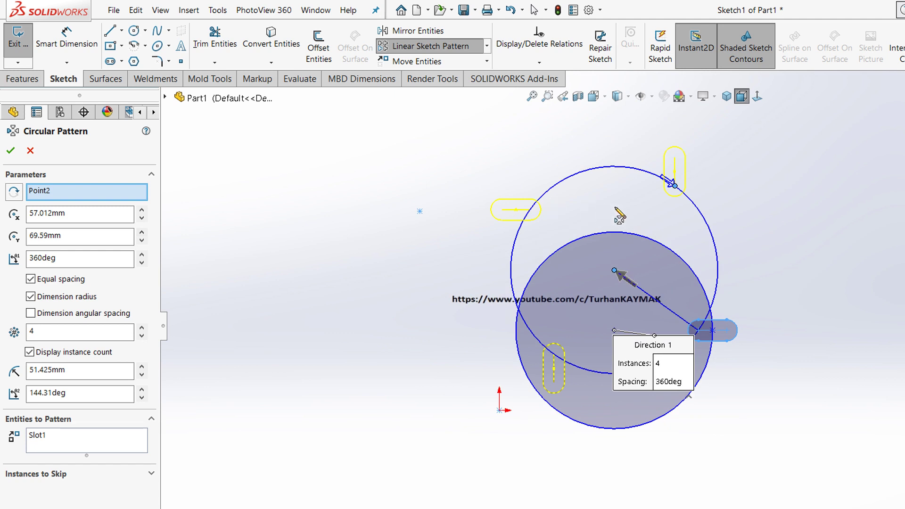
{"action": "scroll", "coordinate": [540, 172], "scroll_direction": "down", "scroll_amount": 2}
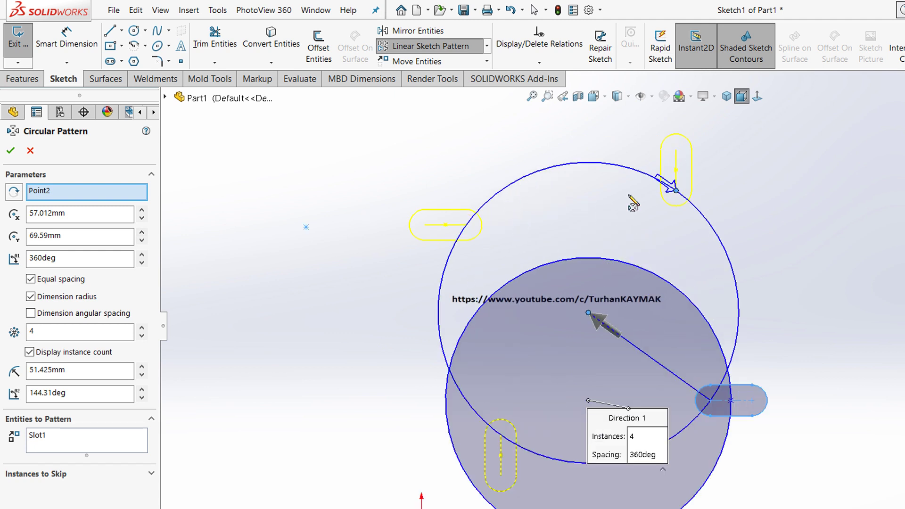
{"action": "key", "text": "Down"}
{"action": "key", "text": "Down"}
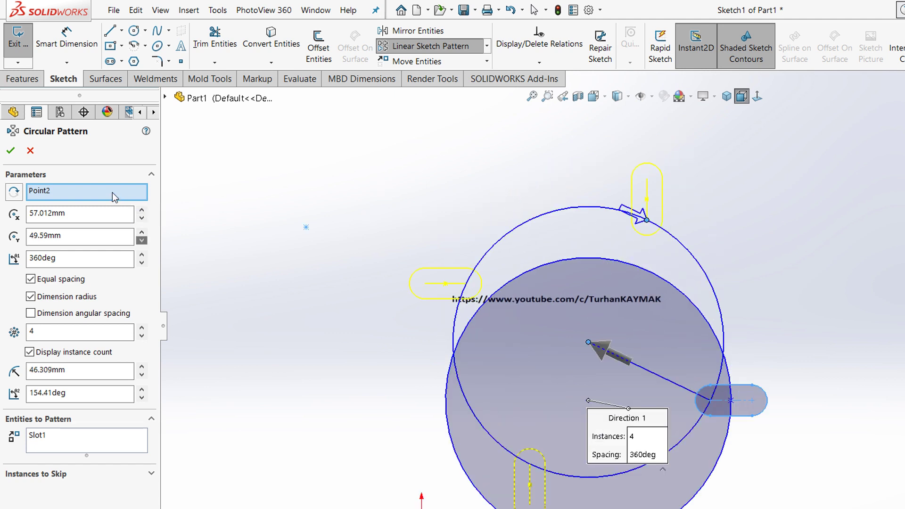
{"action": "key", "text": "Down"}
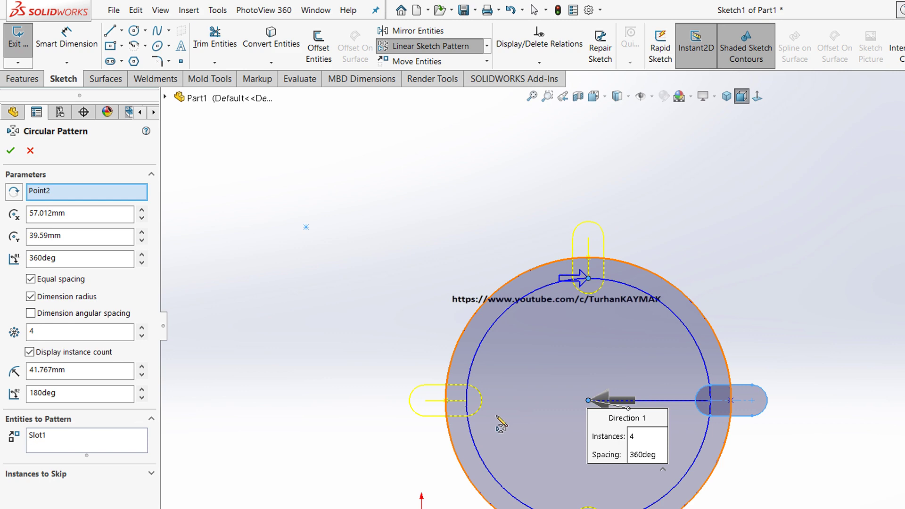
Step: Increase the circular pattern to 9 slot instances
{"action": "scroll", "coordinate": [496, 422], "scroll_direction": "down", "scroll_amount": 1}
{"action": "scroll", "coordinate": [500, 418], "scroll_direction": "down", "scroll_amount": 1}
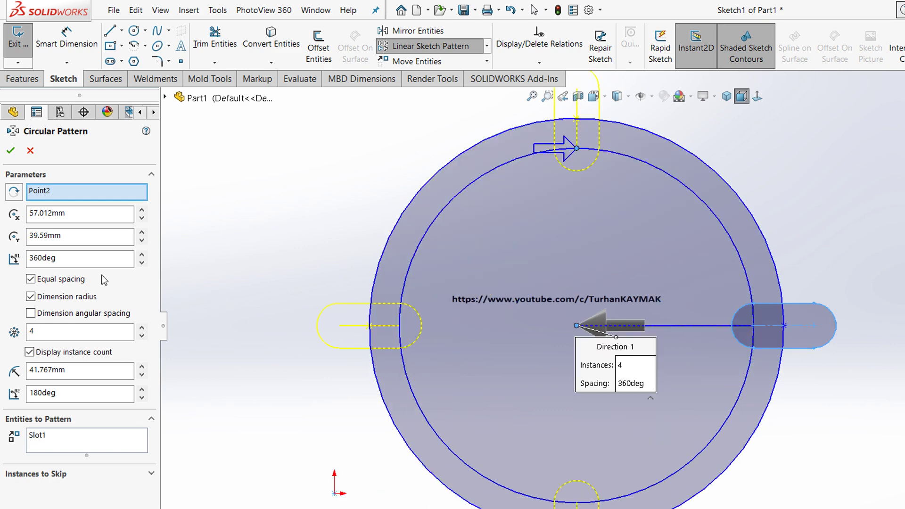
{"action": "key", "text": "Up"}
{"action": "key", "text": "Up"}
{"action": "key", "text": "Up"}
{"action": "key", "text": "Up"}
{"action": "key", "text": "Up"}
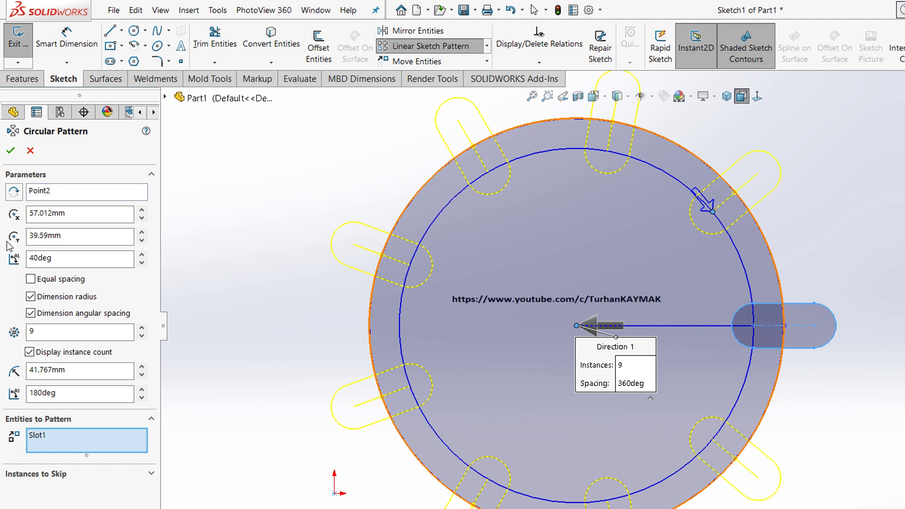
Step: Change the nine-slot circular pattern from 40° to 30° angular spacing and accept it
{"action": "key", "text": "Return"}
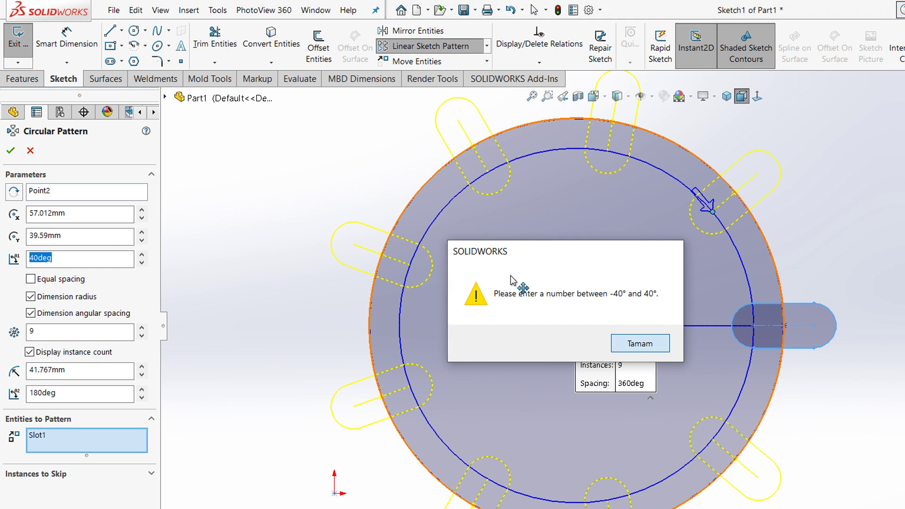
{"action": "key", "text": "Return"}
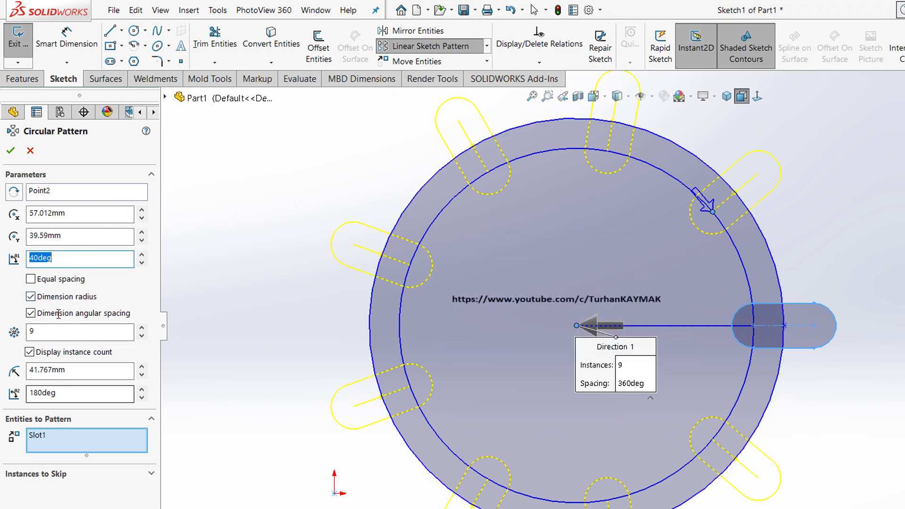
{"action": "key", "text": "Tab"}
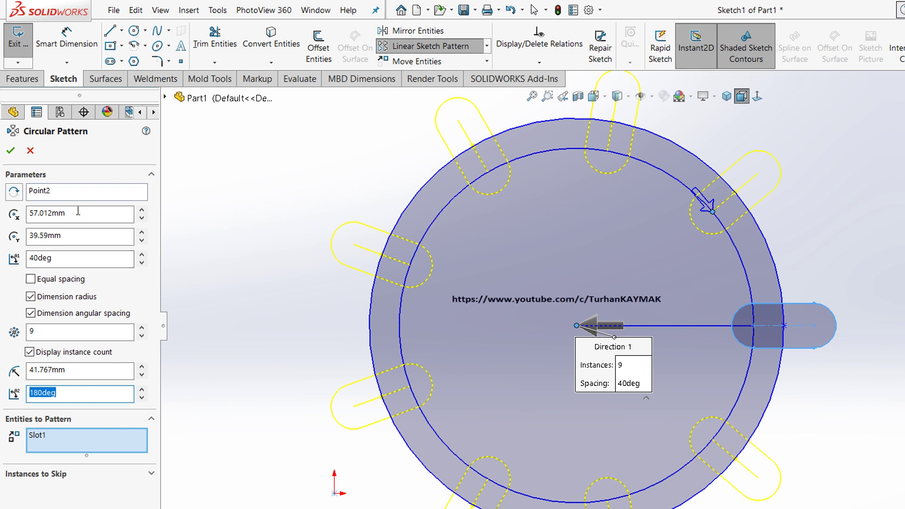
{"action": "key", "text": "shift+Tab"}
{"action": "key", "text": "Home"}
{"action": "key", "text": "Down"}
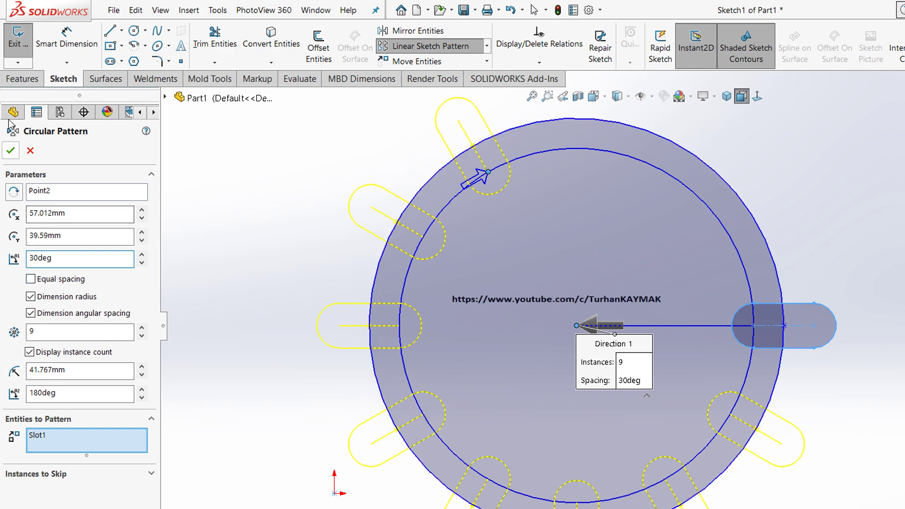
{"action": "left_click", "coordinate": [11, 151]}
Step: Convert the large outer circle to construction geometry, leaving the nine slots as solid profiles
{"action": "key", "text": "f"}
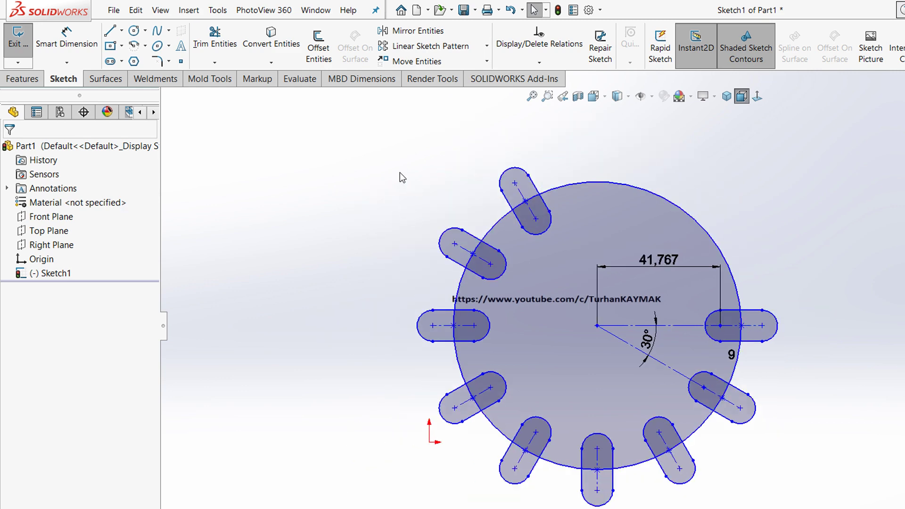
{"action": "left_click", "coordinate": [556, 188]}
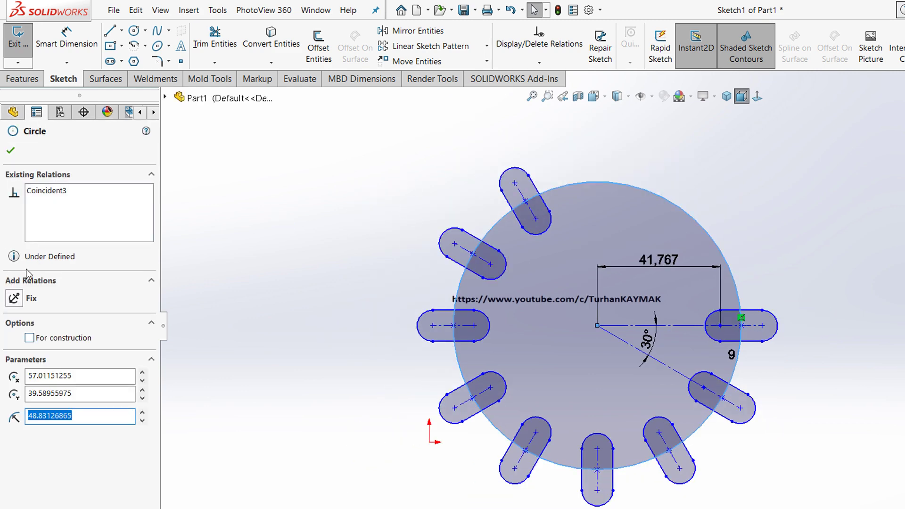
{"action": "left_click", "coordinate": [29, 338]}
{"action": "left_click", "coordinate": [11, 150]}
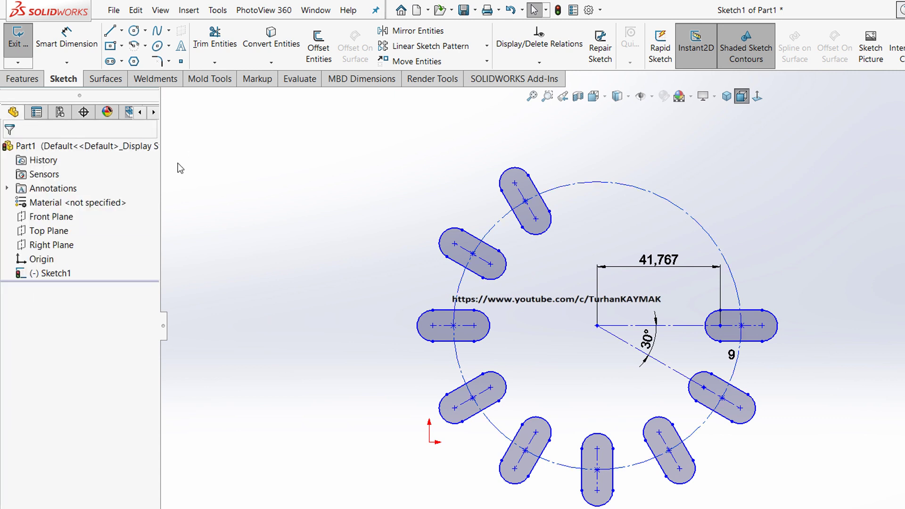
{"action": "left_click", "coordinate": [30, 71]}
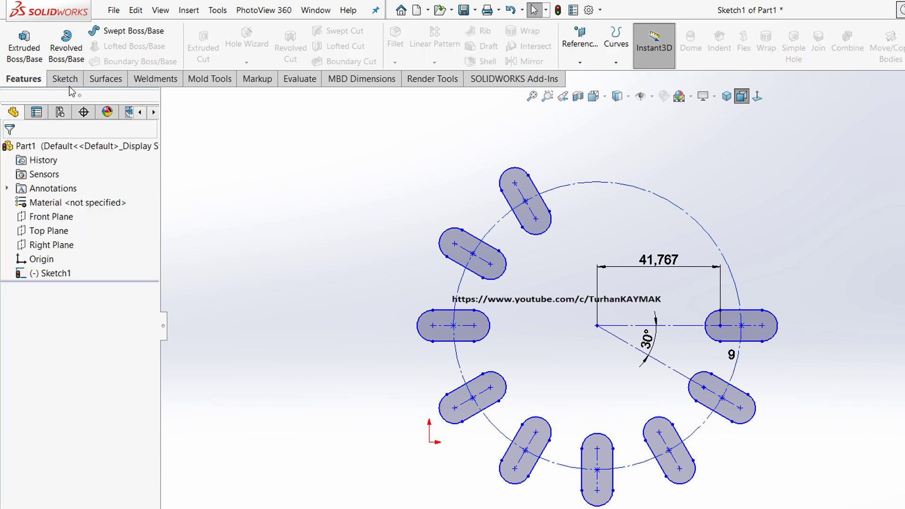
Step: Extrude the nine slot profiles 20 mm and orbit to inspect the slot bodies
{"action": "left_click", "coordinate": [23, 45]}
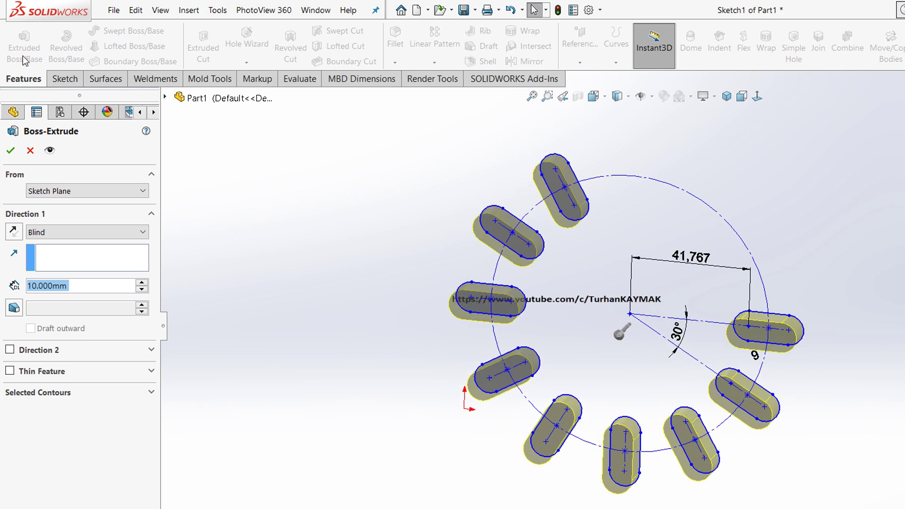
{"action": "key", "text": "Up"}
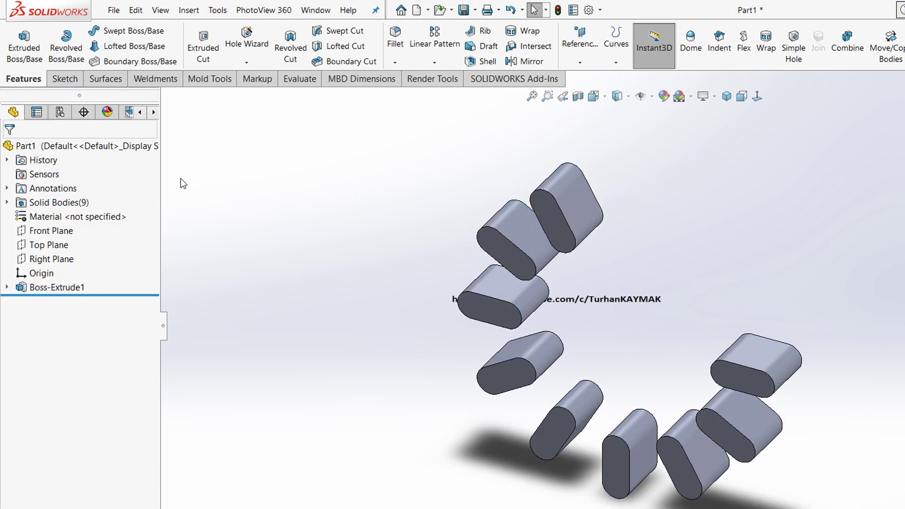
{"action": "scroll", "coordinate": [566, 181], "scroll_direction": "down", "scroll_amount": 3}
{"action": "middle_click_drag", "start_coordinate": [567, 181], "coordinate": [550, 198]}
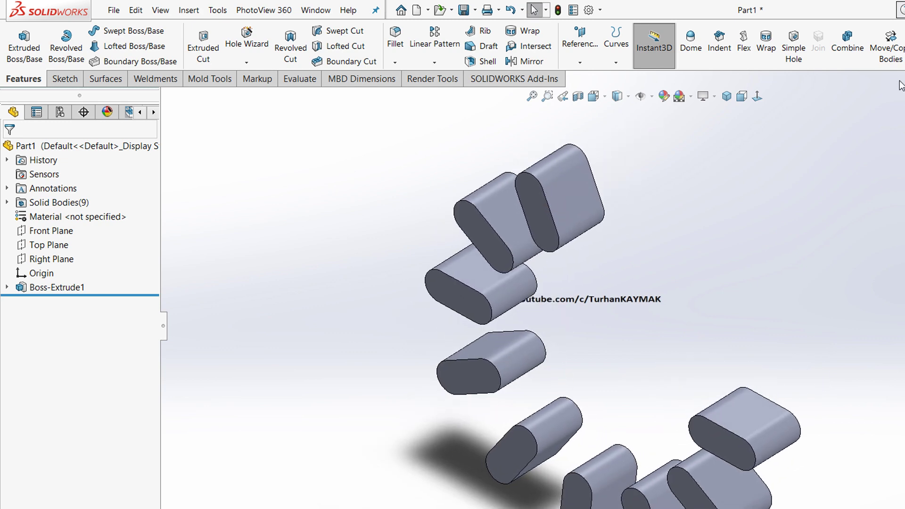
Step: Close Part1 without saving and create a new part from the SW2020 PART template
{"action": "key", "text": "ctrl+w"}
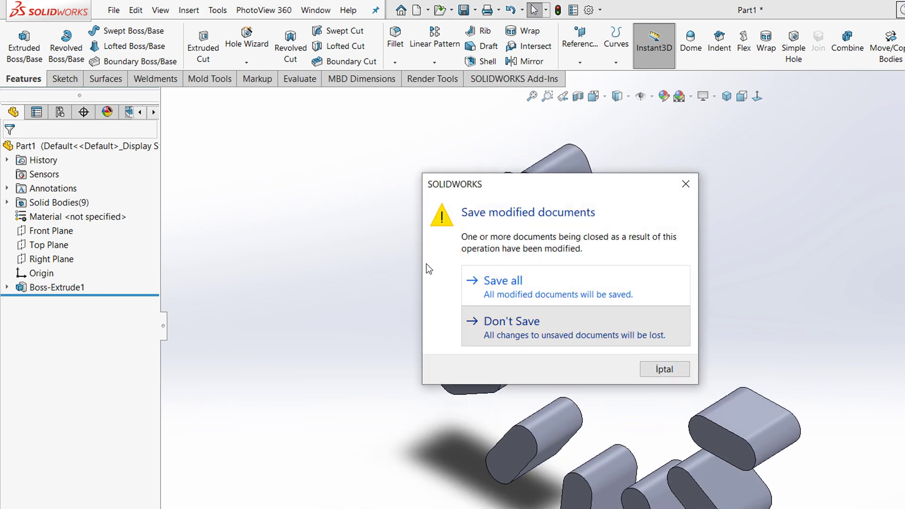
{"action": "key", "text": "Return"}
{"action": "left_click", "coordinate": [260, 10]}
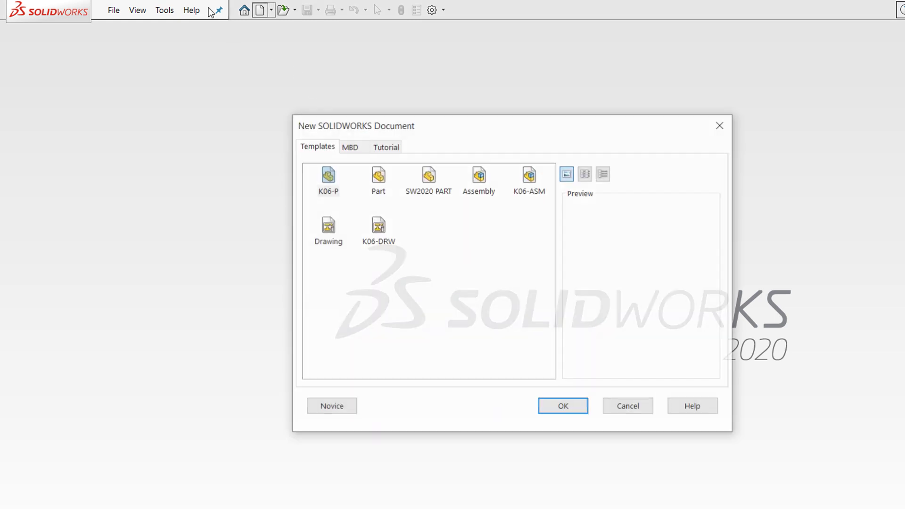
{"action": "key", "text": "Right"}
{"action": "key", "text": "Right"}
{"action": "key", "text": "Return"}
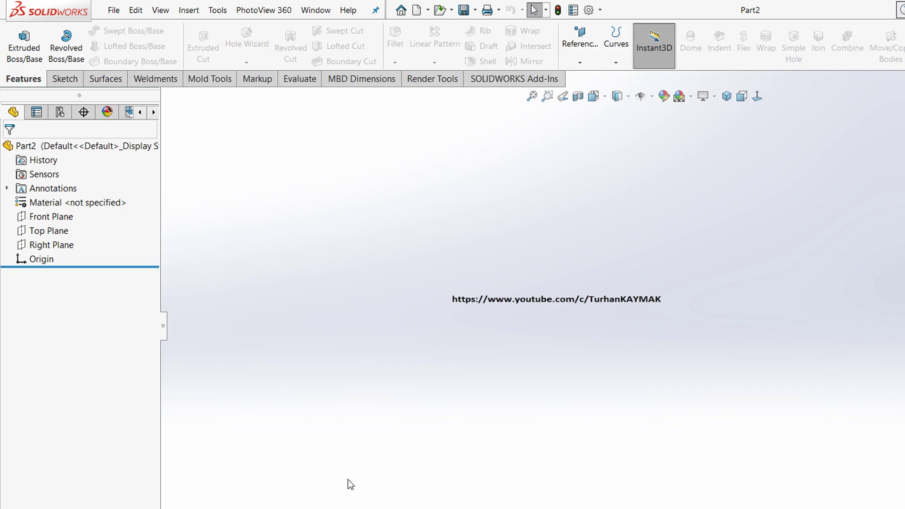
{"action": "key", "text": "alt+Tab"}
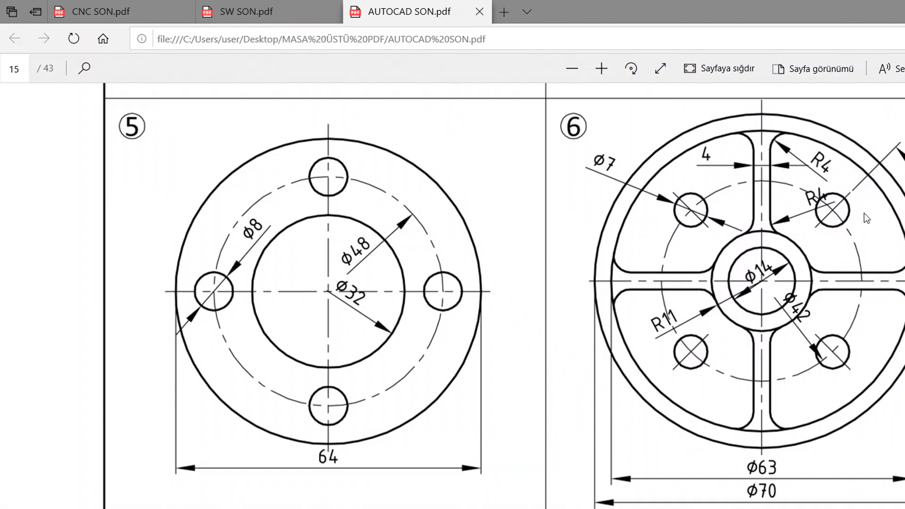
{"action": "scroll", "coordinate": [508, 248], "scroll_direction": "up", "scroll_amount": 4}
{"action": "scroll", "coordinate": [411, 251], "scroll_direction": "up", "scroll_amount": 3}
{"action": "scroll", "coordinate": [323, 222], "scroll_direction": "up", "scroll_amount": 3}
{"action": "scroll", "coordinate": [323, 223], "scroll_direction": "up", "scroll_amount": 1}
{"action": "scroll", "coordinate": [385, 213], "scroll_direction": "down", "scroll_amount": 7}
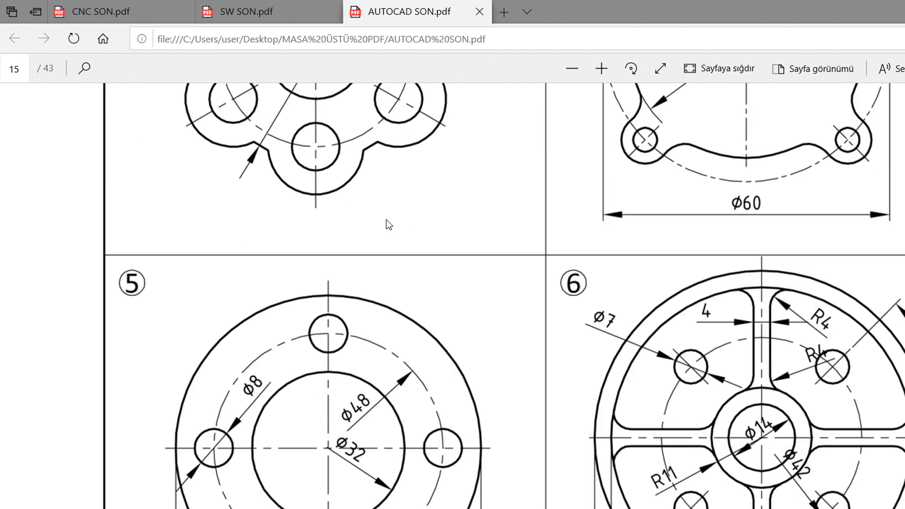
{"action": "scroll", "coordinate": [386, 219], "scroll_direction": "down", "scroll_amount": 3}
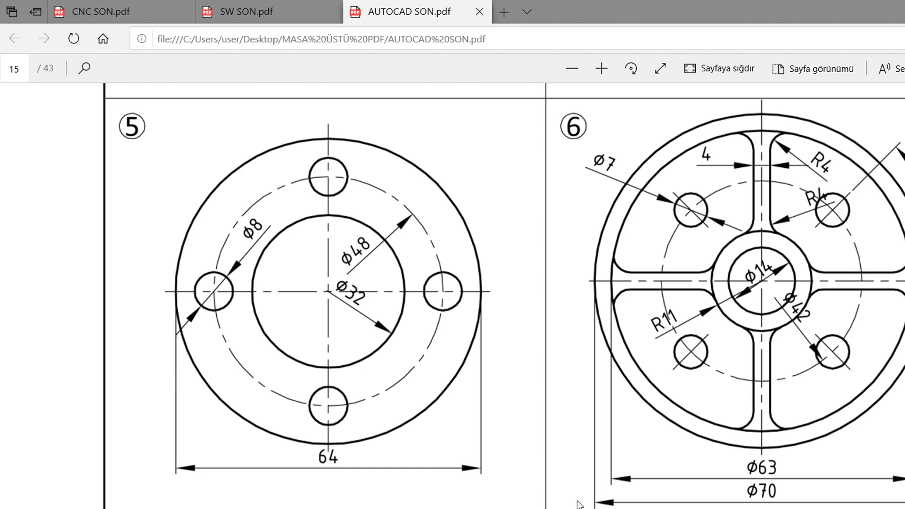
{"action": "key", "text": "alt+Tab"}
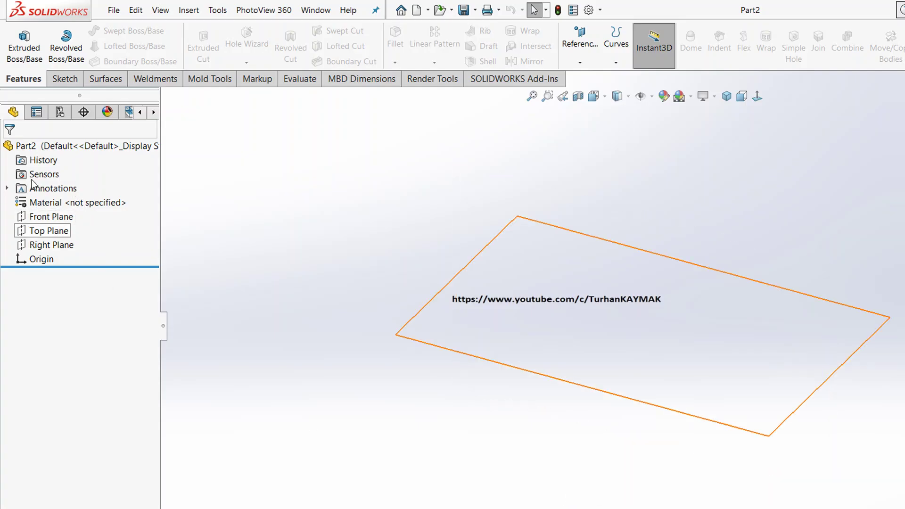
Step: Start a face-on sketch on the Front Plane, accepting the low-memory warning
{"action": "left_click", "coordinate": [47, 230]}
{"action": "left_click", "coordinate": [47, 217]}
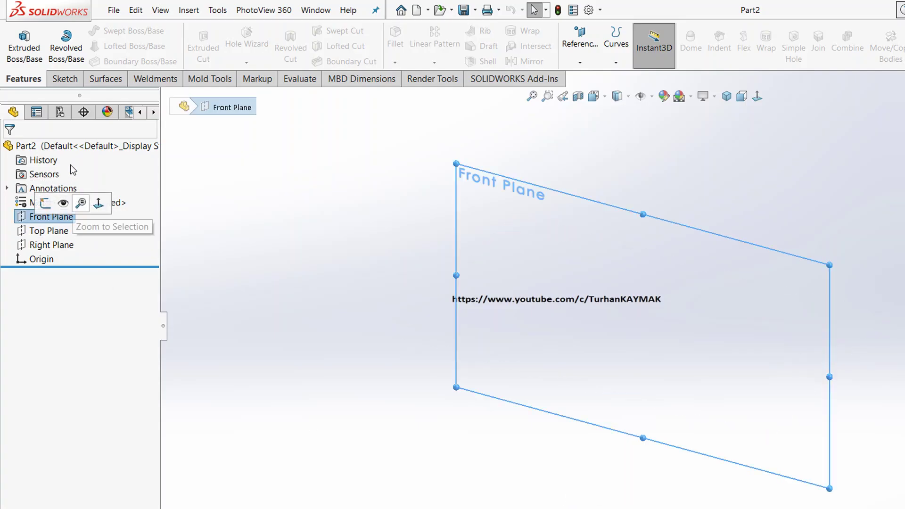
{"action": "left_click", "coordinate": [103, 204]}
{"action": "left_click", "coordinate": [59, 77]}
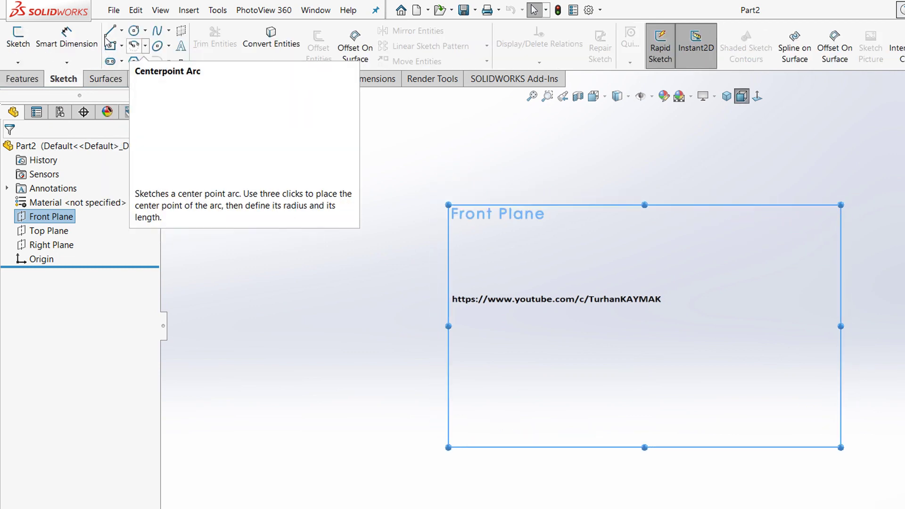
{"action": "left_click", "coordinate": [134, 31]}
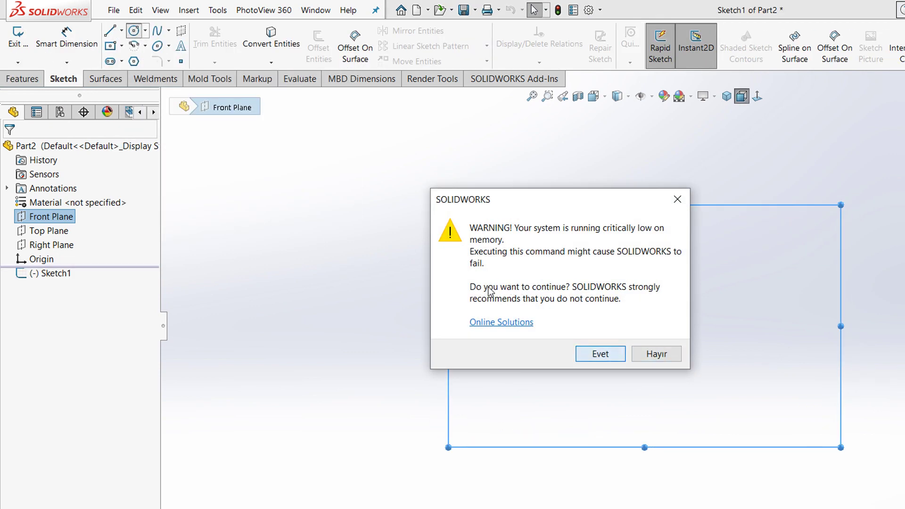
{"action": "key", "text": "Return"}
Step: Draw five concentric circles centred on the origin, making the third one construction geometry
{"action": "left_click", "coordinate": [645, 325]}
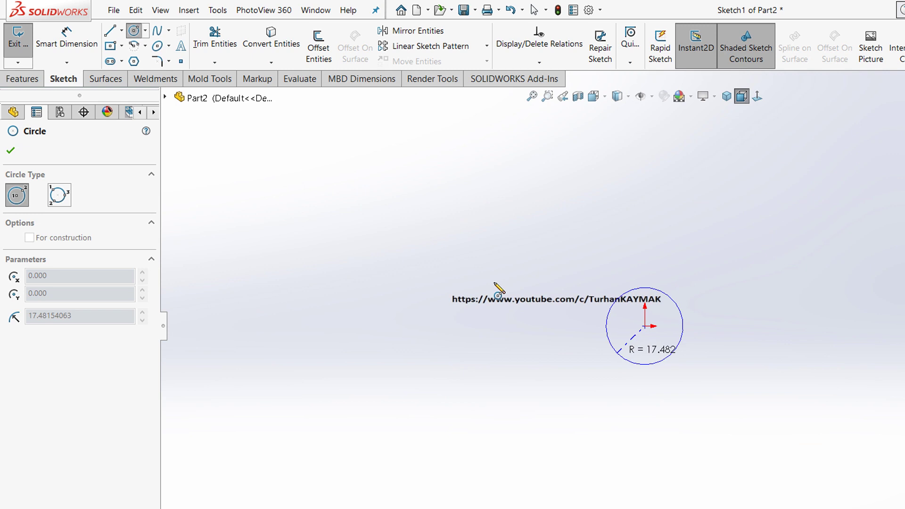
{"action": "left_click", "coordinate": [683, 325]}
{"action": "left_click", "coordinate": [645, 326]}
{"action": "left_click", "coordinate": [608, 382]}
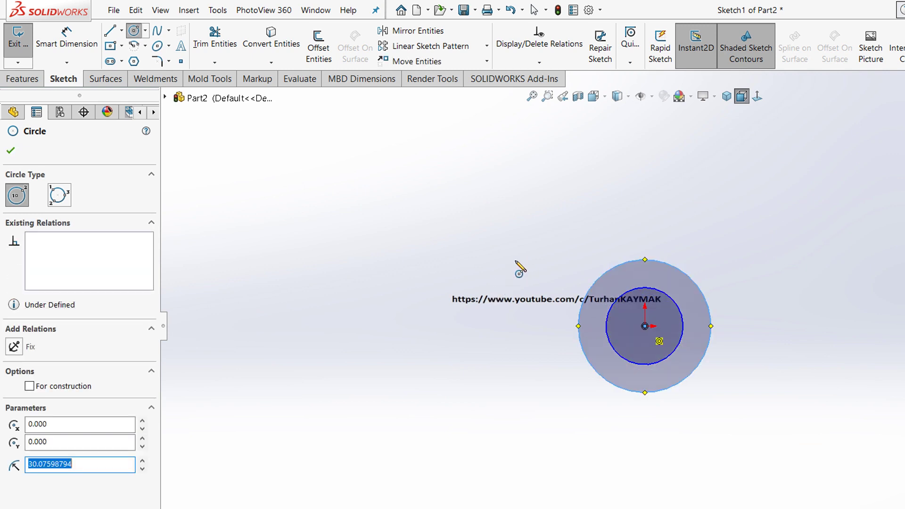
{"action": "left_click", "coordinate": [645, 326]}
{"action": "left_click", "coordinate": [459, 326]}
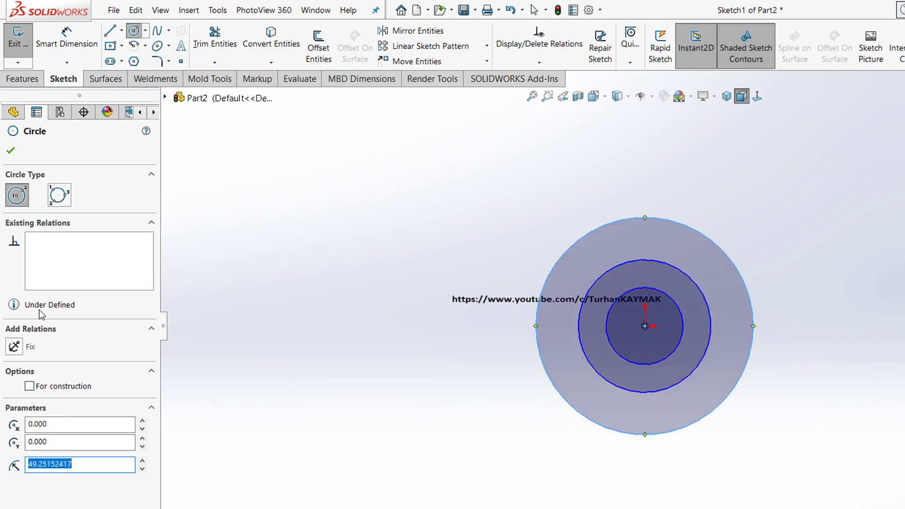
{"action": "left_click", "coordinate": [29, 386]}
{"action": "left_click", "coordinate": [645, 326]}
{"action": "left_click", "coordinate": [449, 315]}
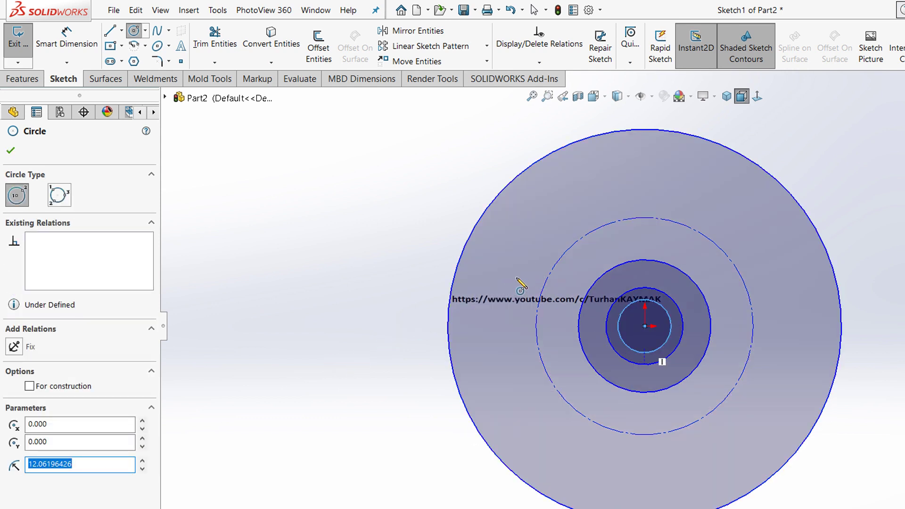
{"action": "left_click", "coordinate": [645, 326]}
{"action": "left_click", "coordinate": [544, 341]}
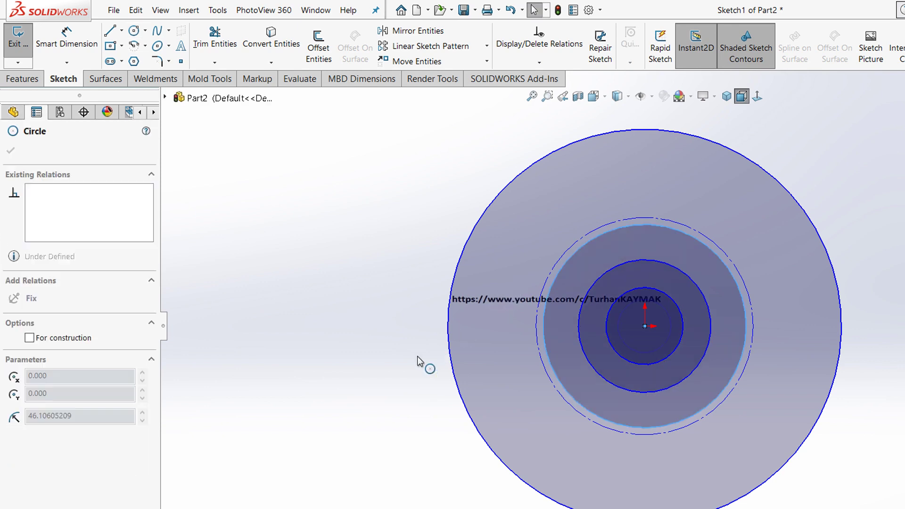
{"action": "left_click", "coordinate": [376, 394]}
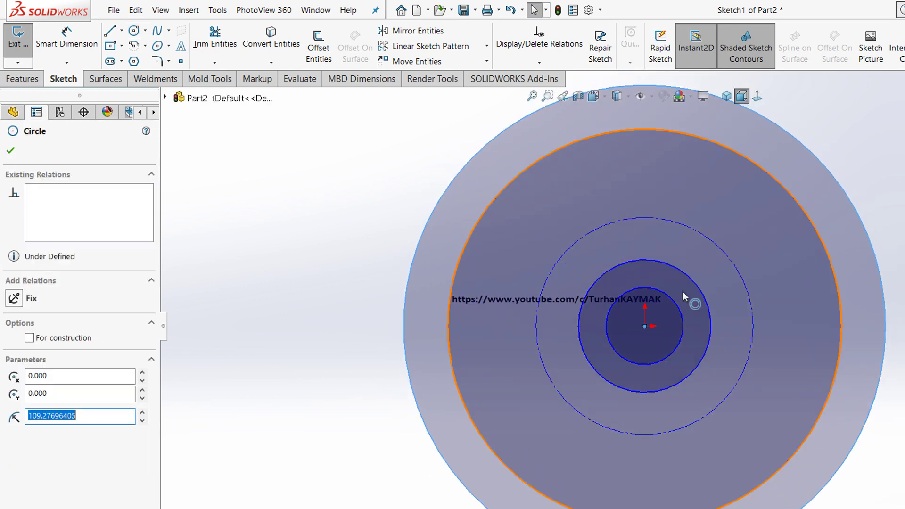
{"action": "scroll", "coordinate": [683, 296], "scroll_direction": "up", "scroll_amount": 1}
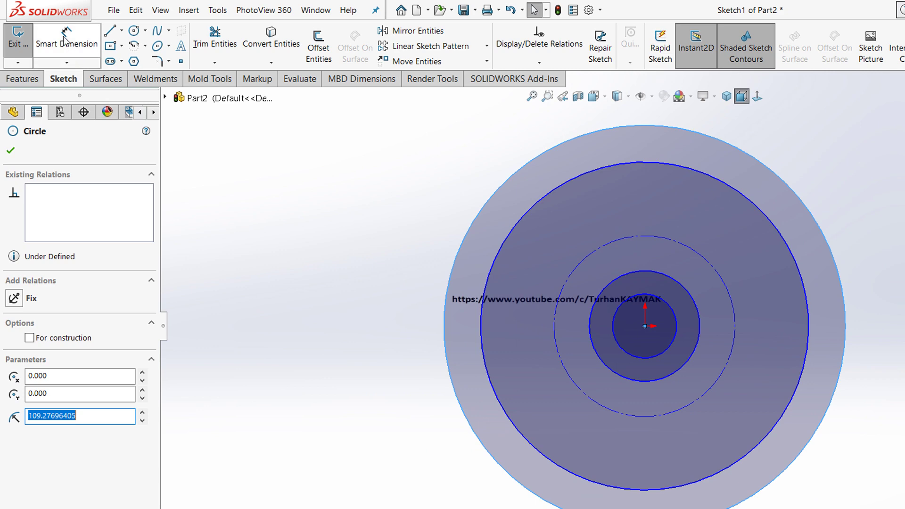
Step: Place a diameter dimension on the innermost circle
{"action": "left_click", "coordinate": [67, 38]}
{"action": "left_click", "coordinate": [613, 314]}
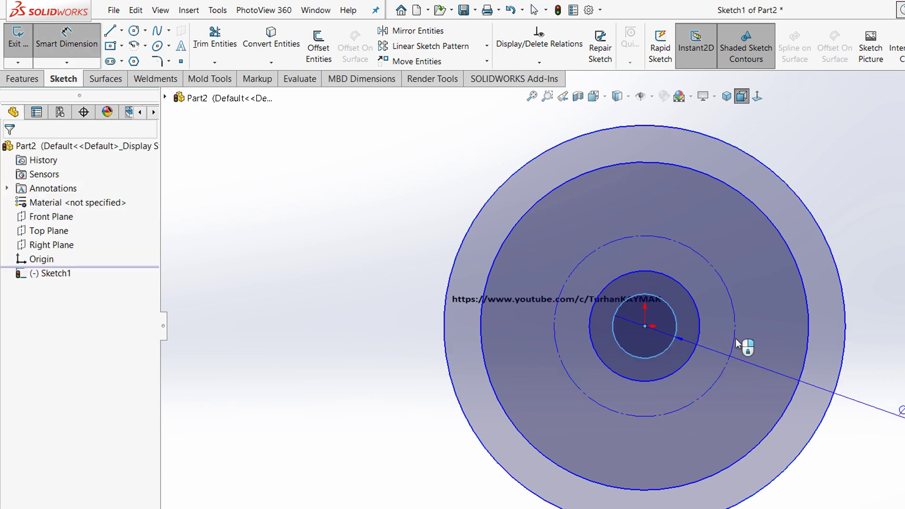
{"action": "left_click", "coordinate": [745, 348]}
{"action": "key", "text": "alt+Tab"}
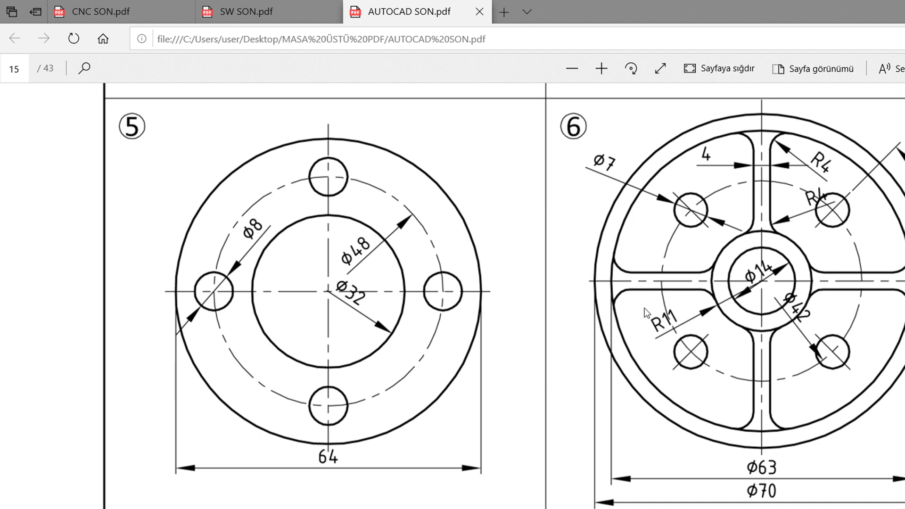
{"action": "key", "text": "alt+Tab"}
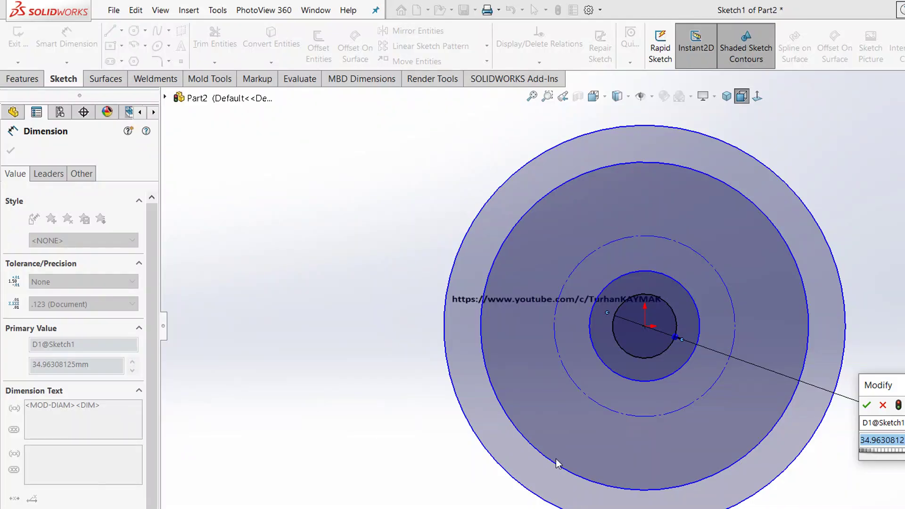
Step: Set the inner circles to Ø14 and Ø22 and the construction circle to Ø42
{"action": "type", "text": "14"}
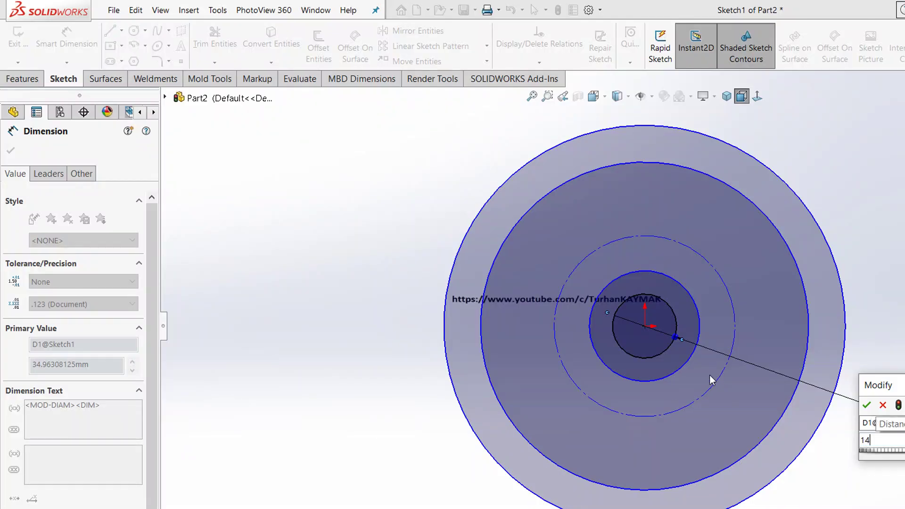
{"action": "key", "text": "Return"}
{"action": "left_click", "coordinate": [613, 281]}
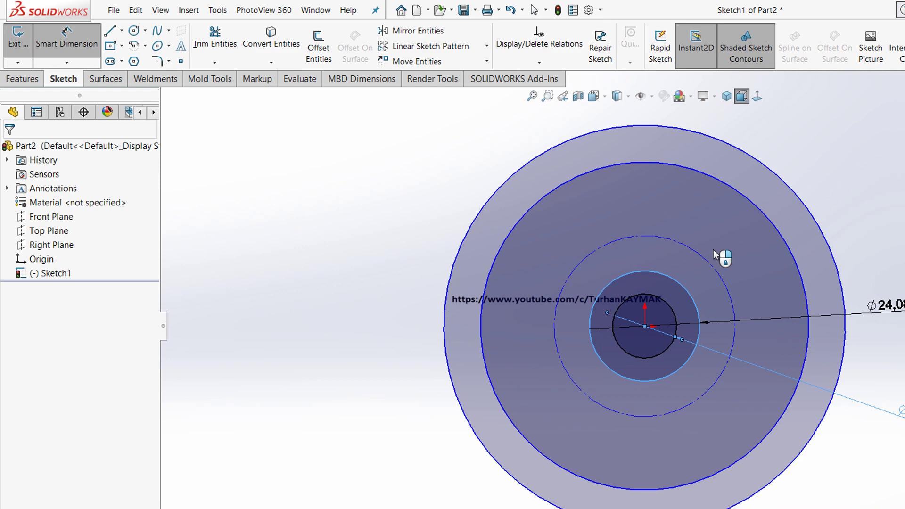
{"action": "left_click", "coordinate": [714, 249]}
{"action": "type", "text": "22"}
{"action": "key", "text": "Return"}
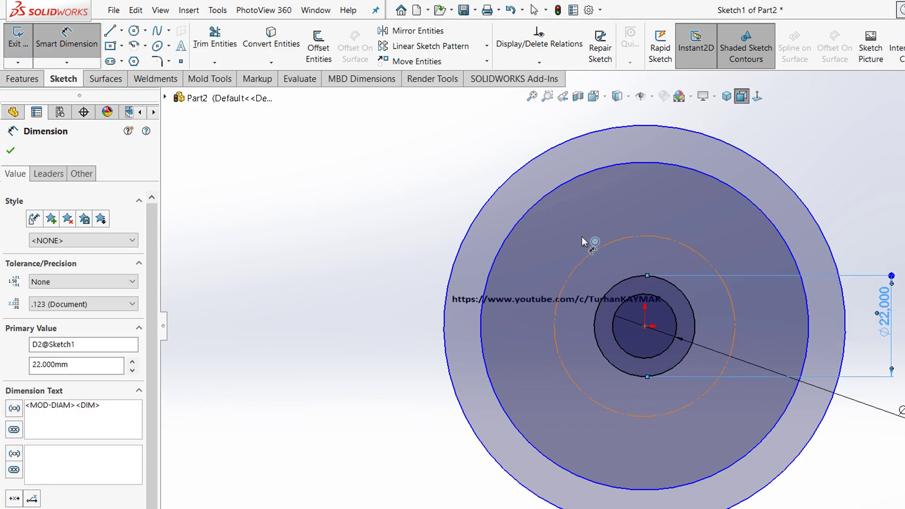
{"action": "left_click", "coordinate": [582, 241]}
{"action": "left_click", "coordinate": [694, 165]}
{"action": "type", "text": "42"}
{"action": "key", "text": "Return"}
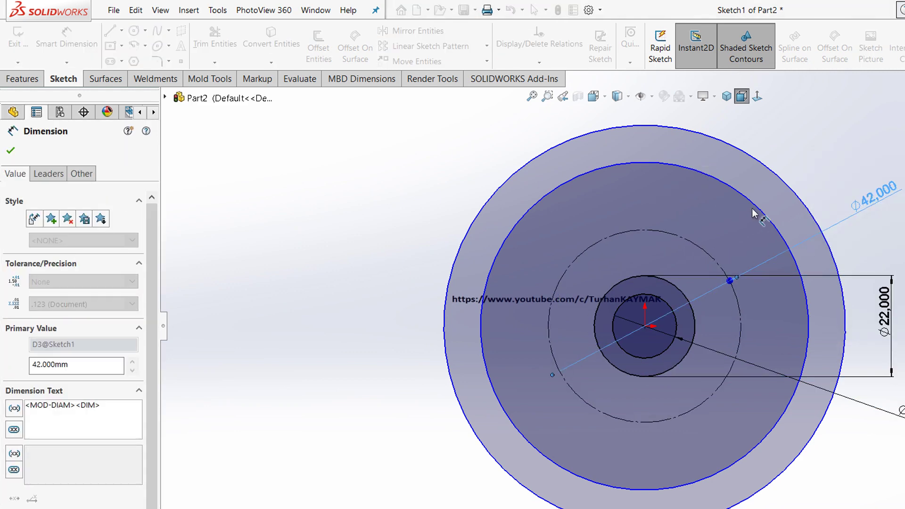
Step: Dimension the two outer circles at Ø63 and Ø70
{"action": "left_click", "coordinate": [748, 199]}
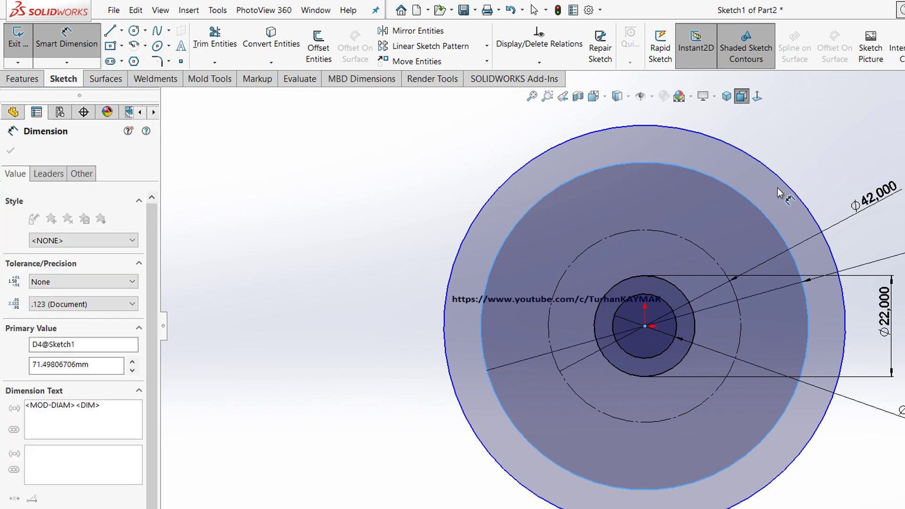
{"action": "left_click", "coordinate": [777, 187]}
{"action": "type", "text": "63"}
{"action": "key", "text": "Return"}
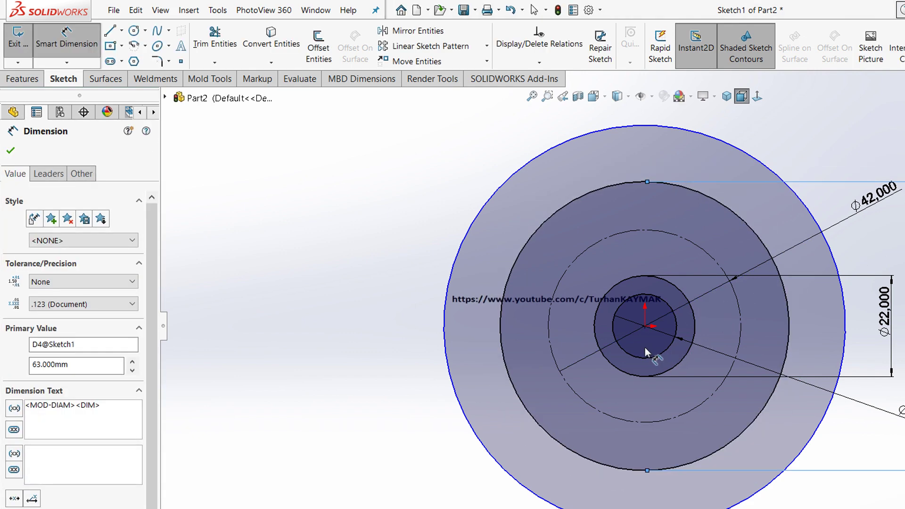
{"action": "left_click", "coordinate": [700, 415]}
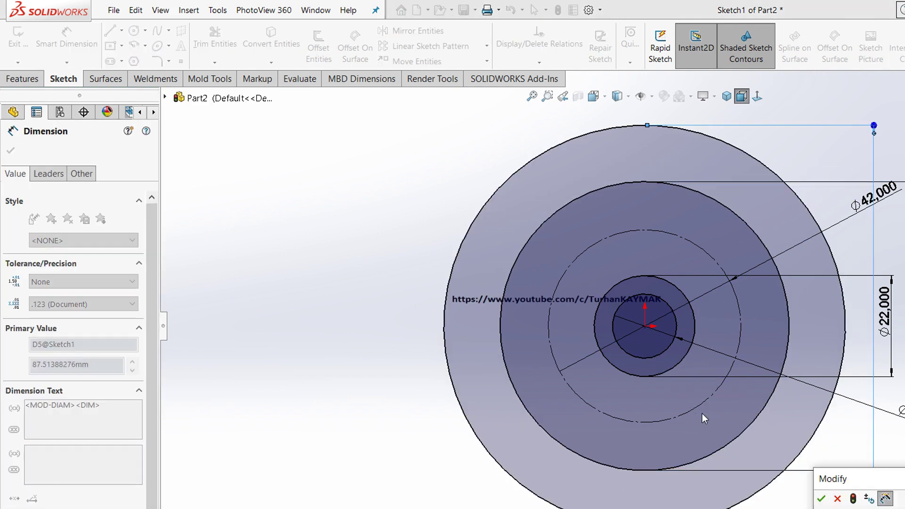
{"action": "type", "text": "70"}
{"action": "key", "text": "Return"}
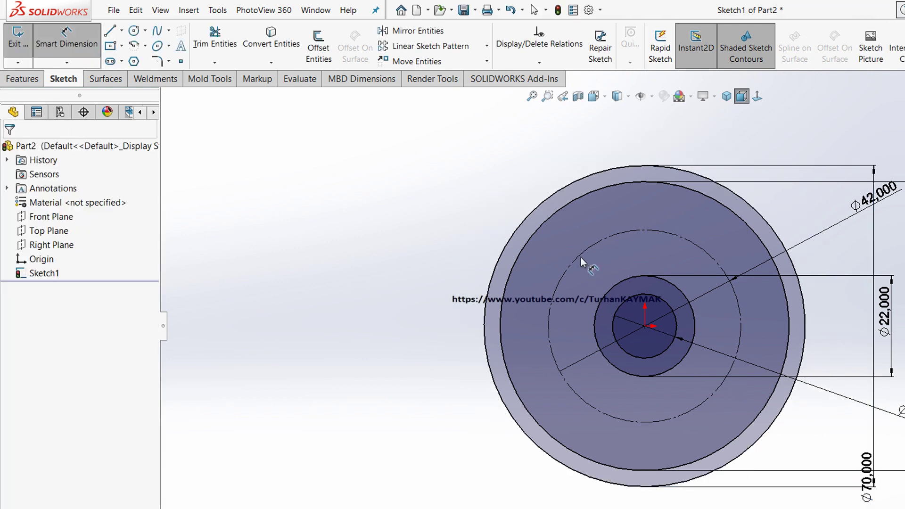
{"action": "scroll", "coordinate": [580, 258], "scroll_direction": "down", "scroll_amount": 2}
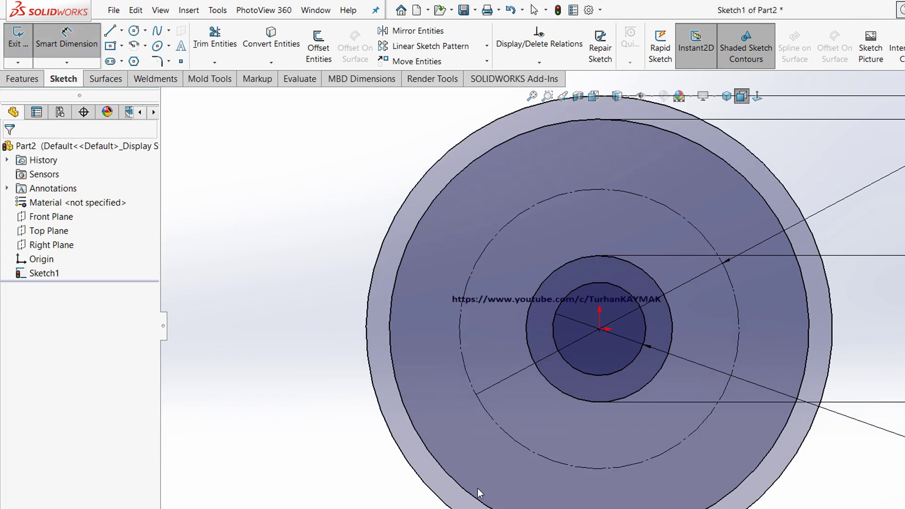
{"action": "left_click", "coordinate": [311, 503]}
Step: Draw a horizontal line from the bore outward to the rim
{"action": "left_click", "coordinate": [110, 30]}
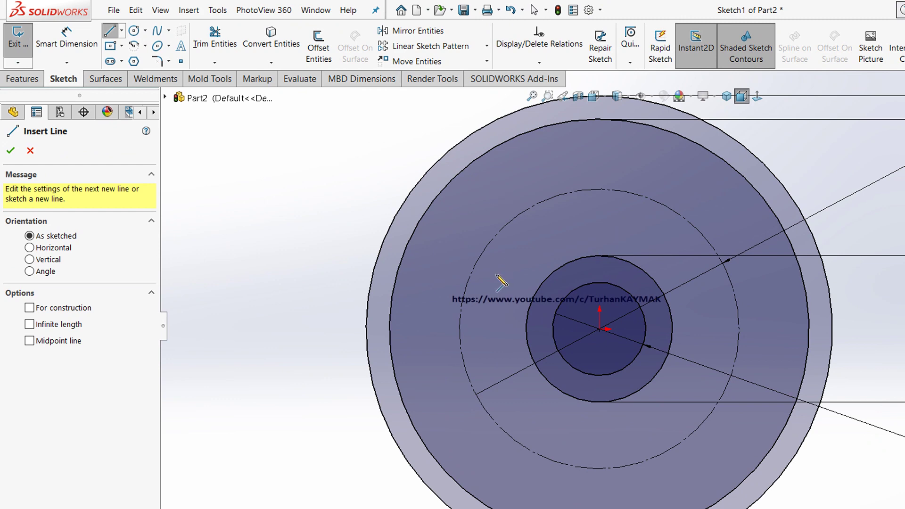
{"action": "left_click", "coordinate": [646, 329]}
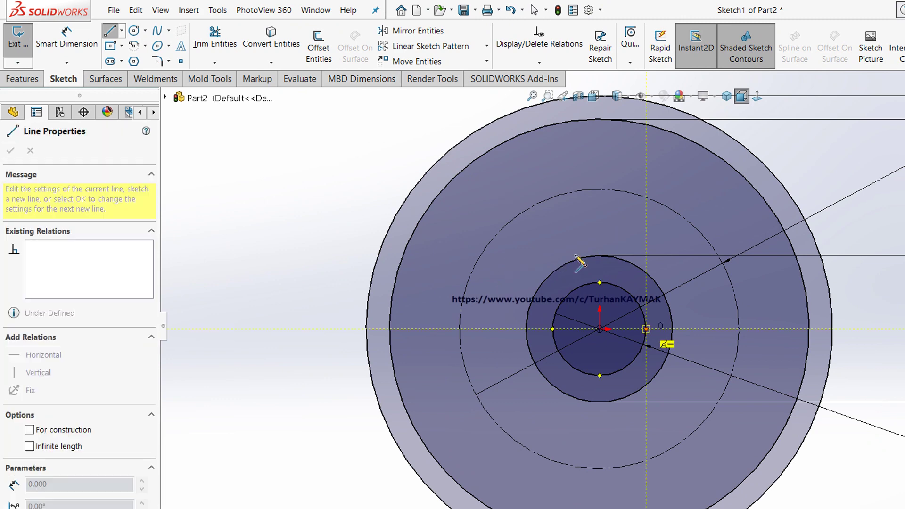
{"action": "key", "text": "Escape"}
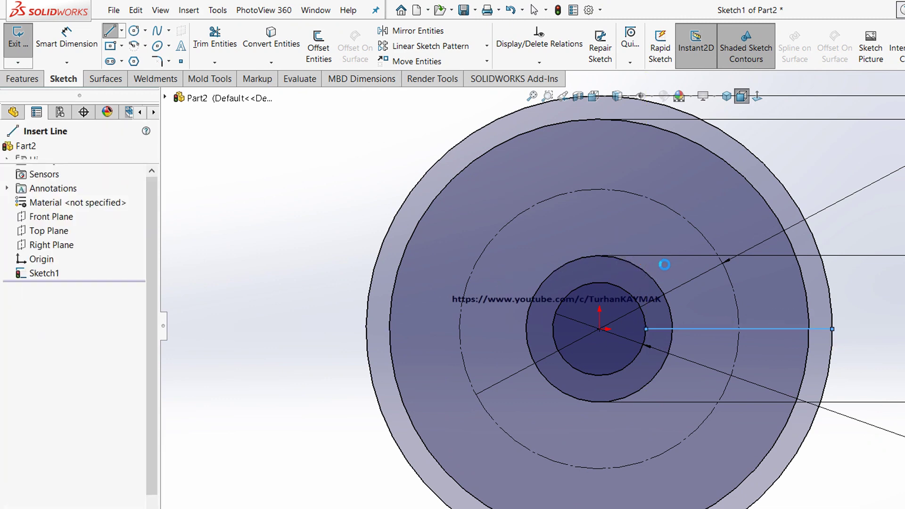
{"action": "key", "text": "Escape"}
{"action": "scroll", "coordinate": [653, 264], "scroll_direction": "down", "scroll_amount": 2}
{"action": "scroll", "coordinate": [653, 264], "scroll_direction": "down", "scroll_amount": 2}
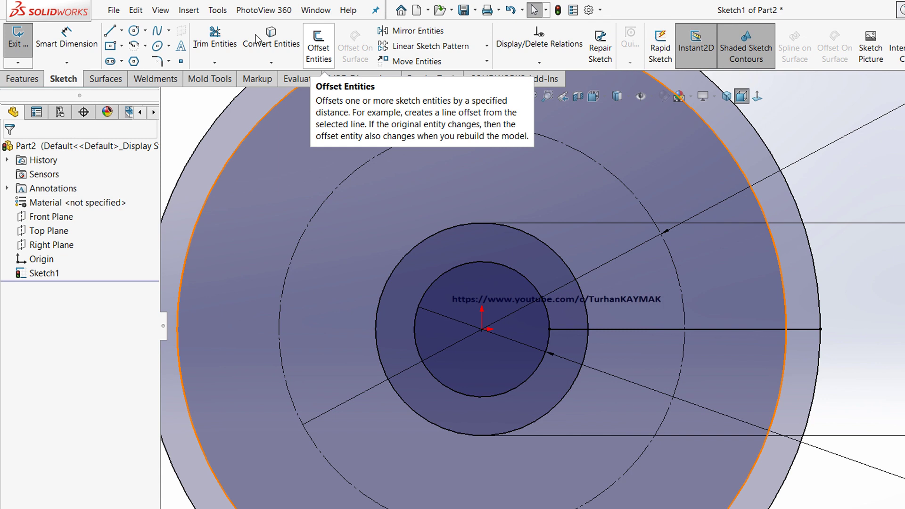
Step: Offset the horizontal line 2 mm to both sides to form the slot edges
{"action": "left_click", "coordinate": [319, 48]}
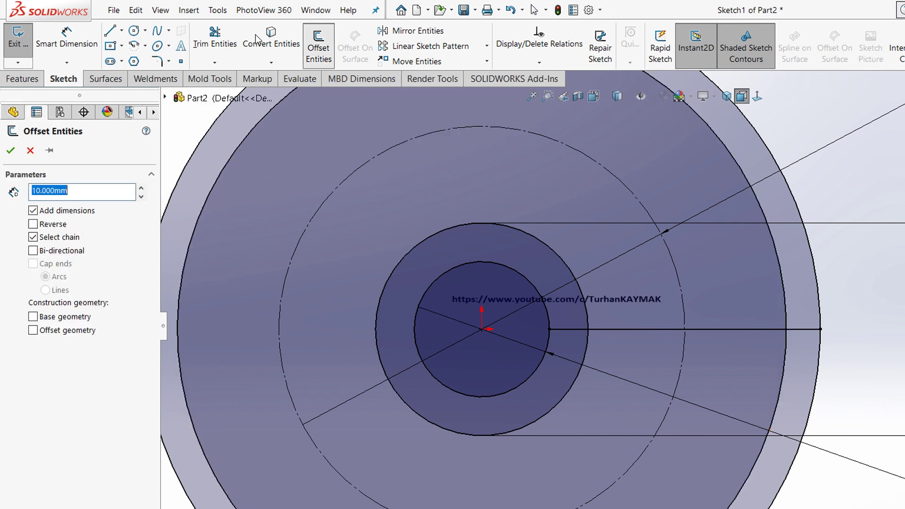
{"action": "type", "text": "2"}
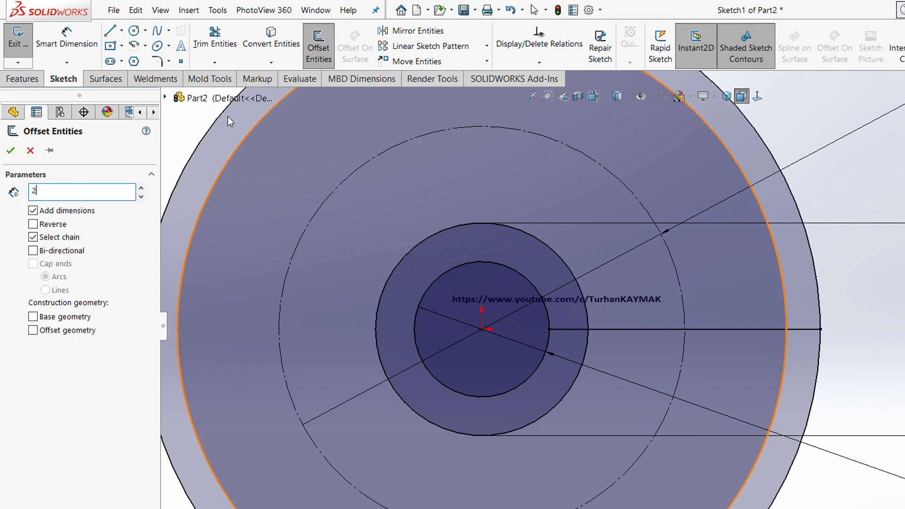
{"action": "left_click", "coordinate": [565, 329]}
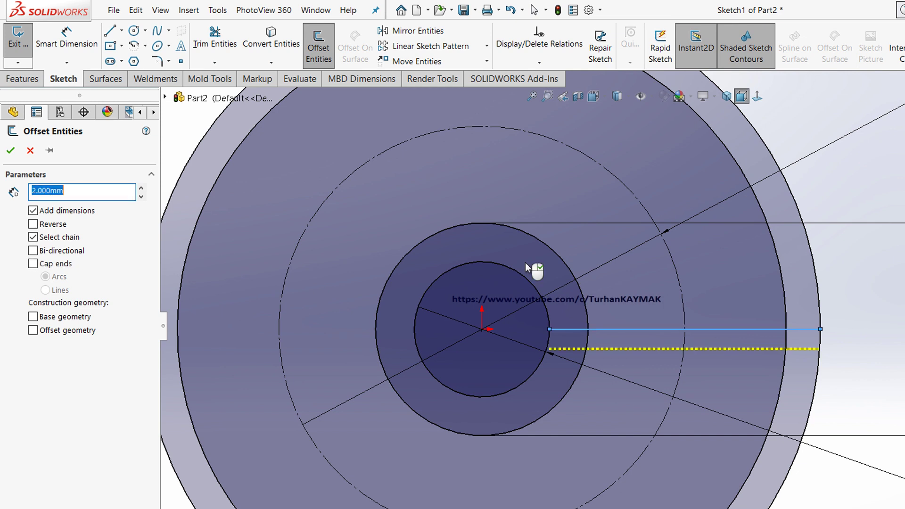
{"action": "left_click", "coordinate": [33, 224]}
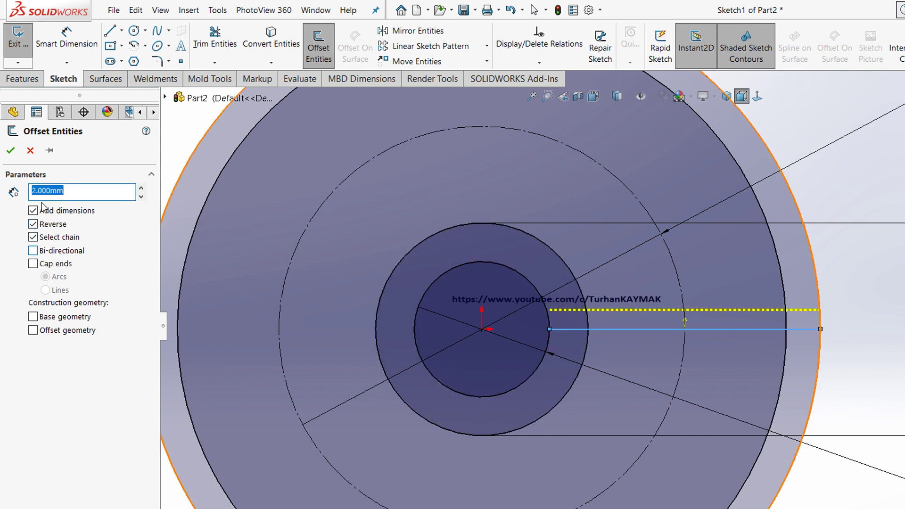
{"action": "left_click", "coordinate": [32, 250]}
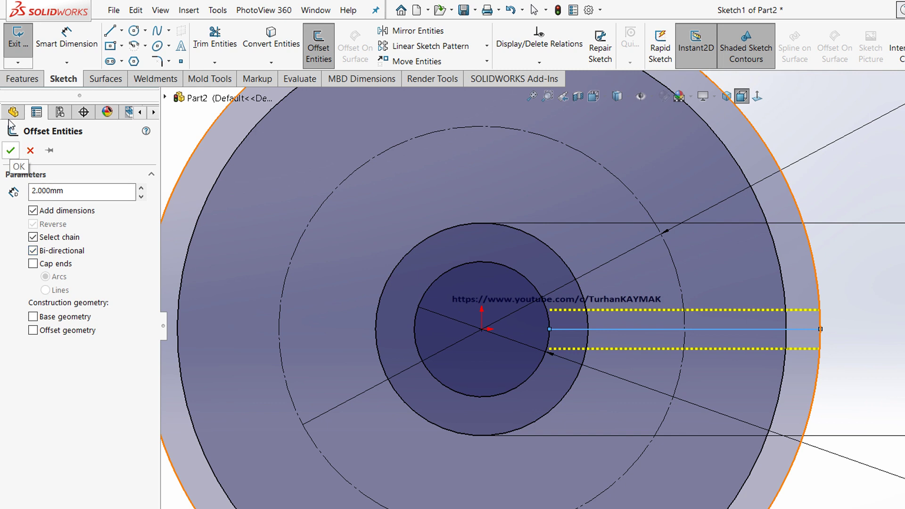
{"action": "left_click", "coordinate": [11, 150]}
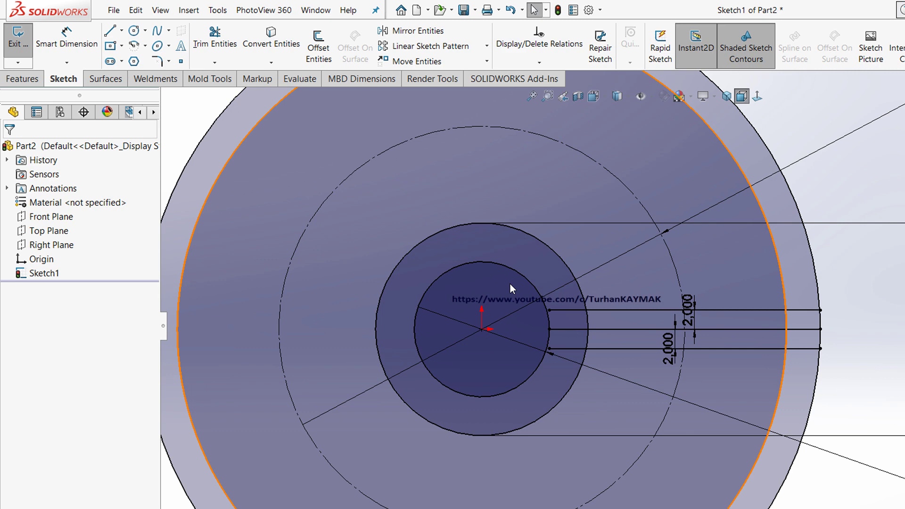
{"action": "scroll", "coordinate": [505, 268], "scroll_direction": "down", "scroll_amount": 2}
Step: Try a 4 mm sketch fillet on the upper slot line, then cancel it unchanged
{"action": "scroll", "coordinate": [498, 245], "scroll_direction": "down", "scroll_amount": 2}
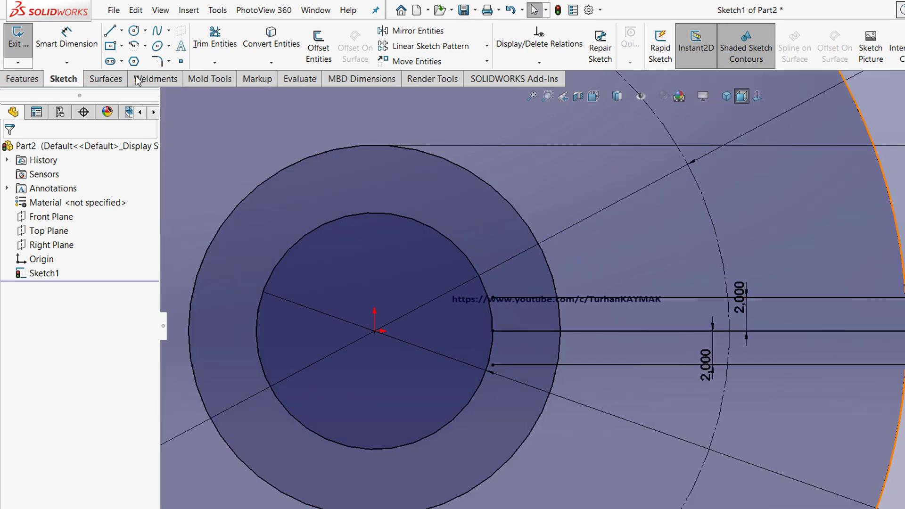
{"action": "left_click", "coordinate": [157, 61]}
{"action": "type", "text": "4"}
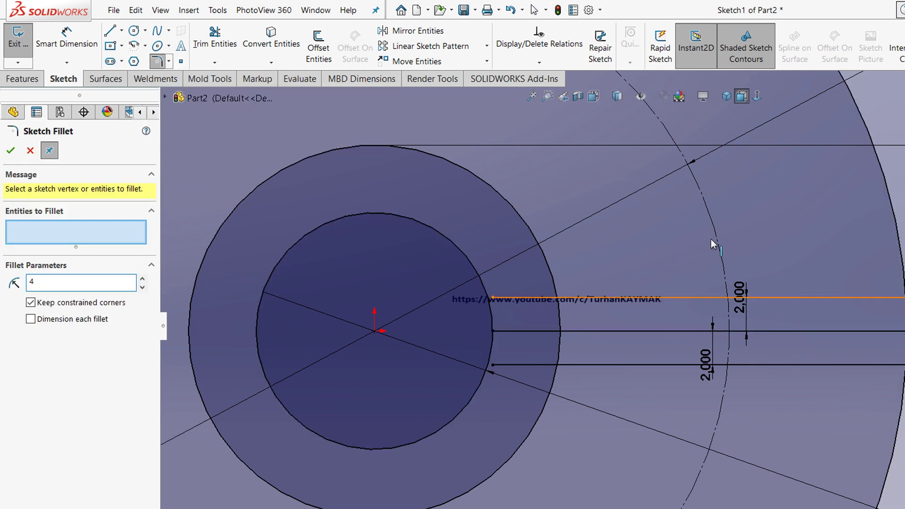
{"action": "left_click", "coordinate": [731, 297]}
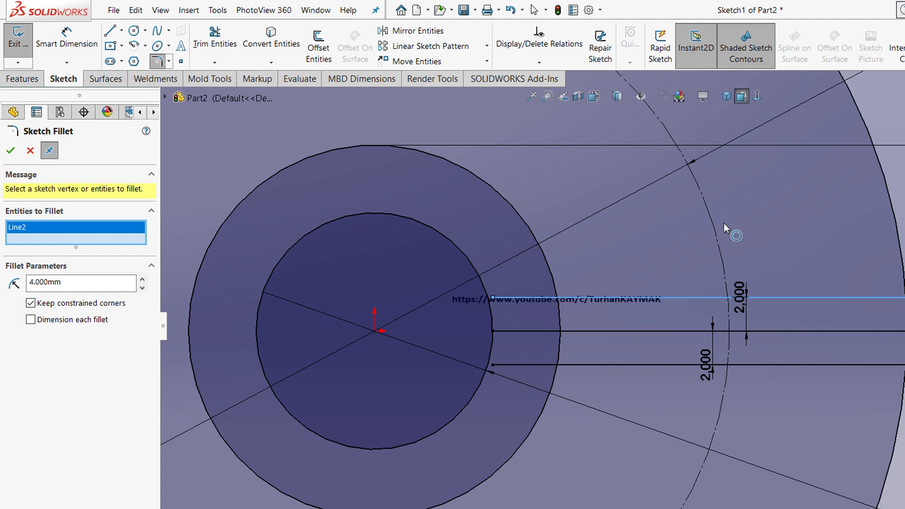
{"action": "left_click", "coordinate": [721, 236]}
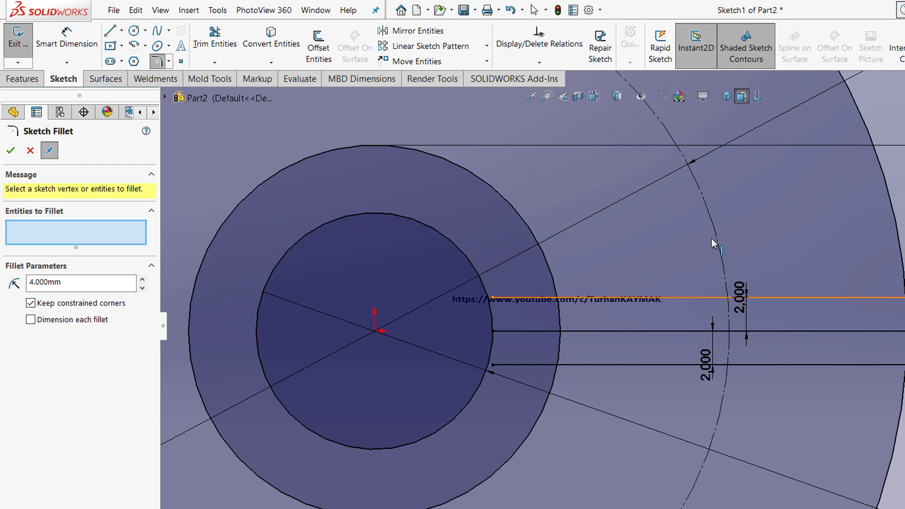
{"action": "left_click", "coordinate": [713, 239]}
{"action": "left_click", "coordinate": [721, 230]}
{"action": "key", "text": "Escape"}
{"action": "key", "text": "t"}
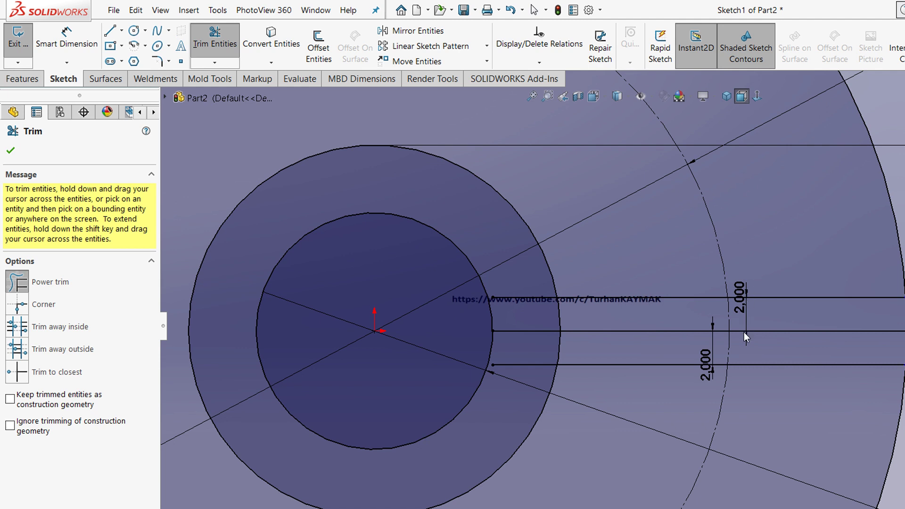
Step: Trim the slot lines back to the ring and delete the centre line and 2 mm dimensions
{"action": "left_click_drag", "start_coordinate": [518, 283], "coordinate": [521, 372]}
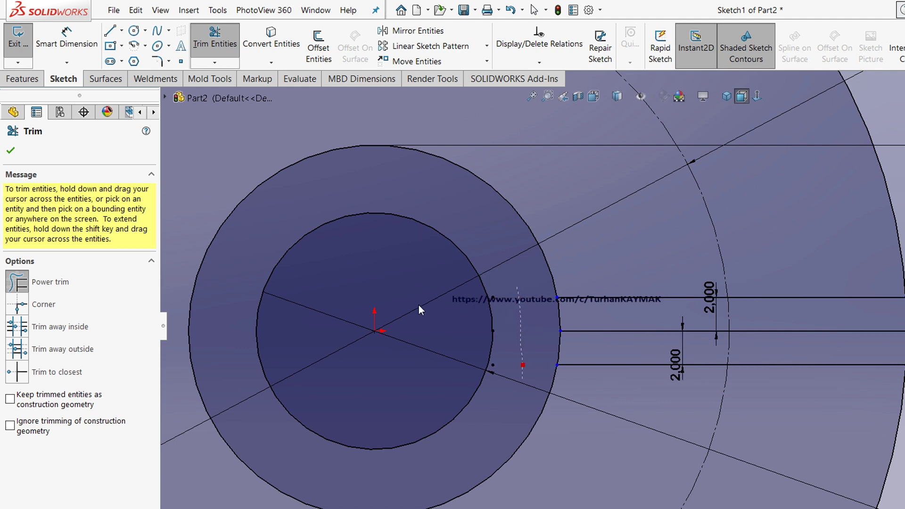
{"action": "key", "text": "Escape"}
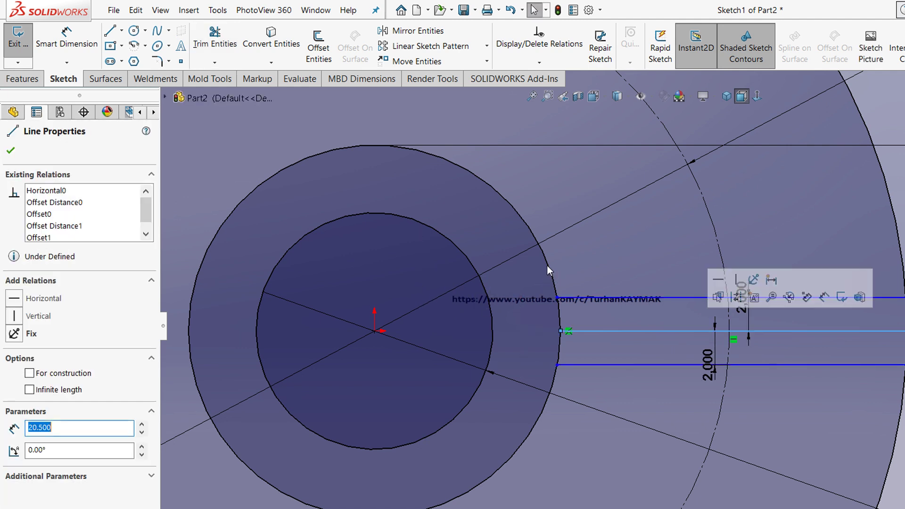
{"action": "key", "text": "Delete"}
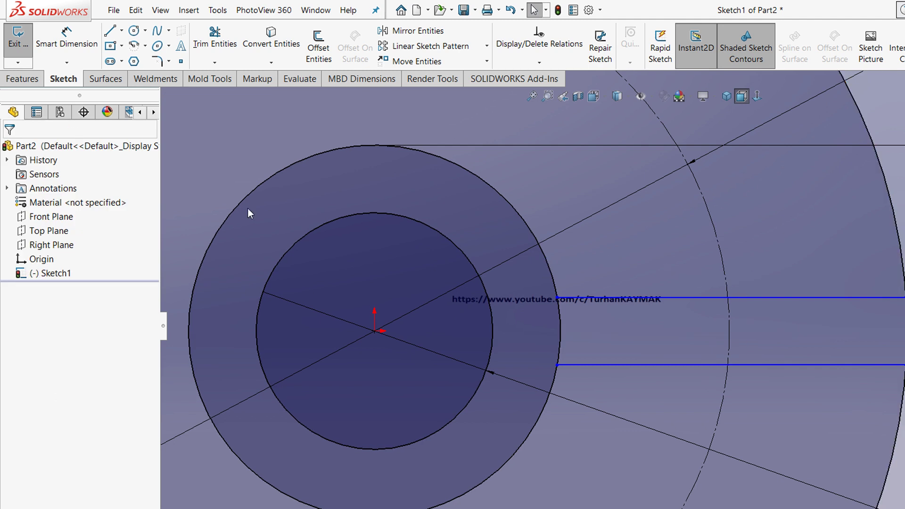
Step: Trim away the ring arc between the slot lines and fillet the upper outer slot corner
{"action": "left_click", "coordinate": [156, 61]}
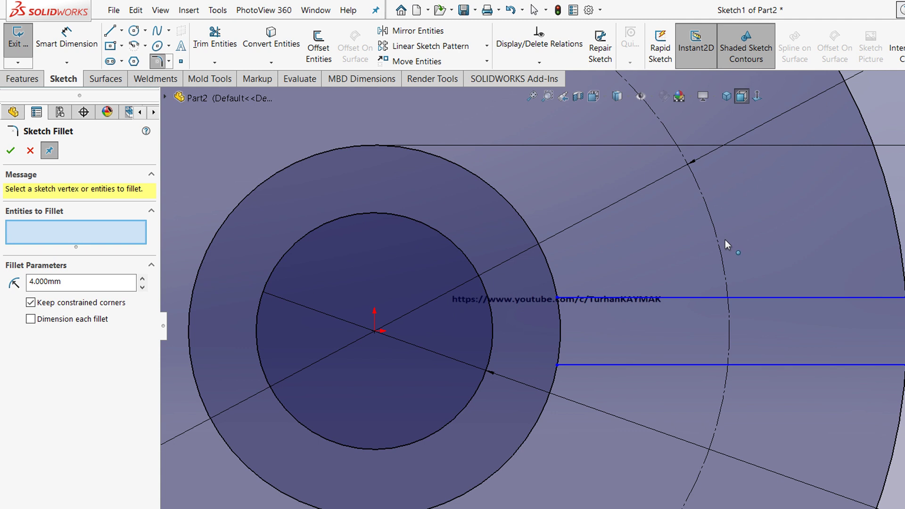
{"action": "left_click", "coordinate": [214, 38]}
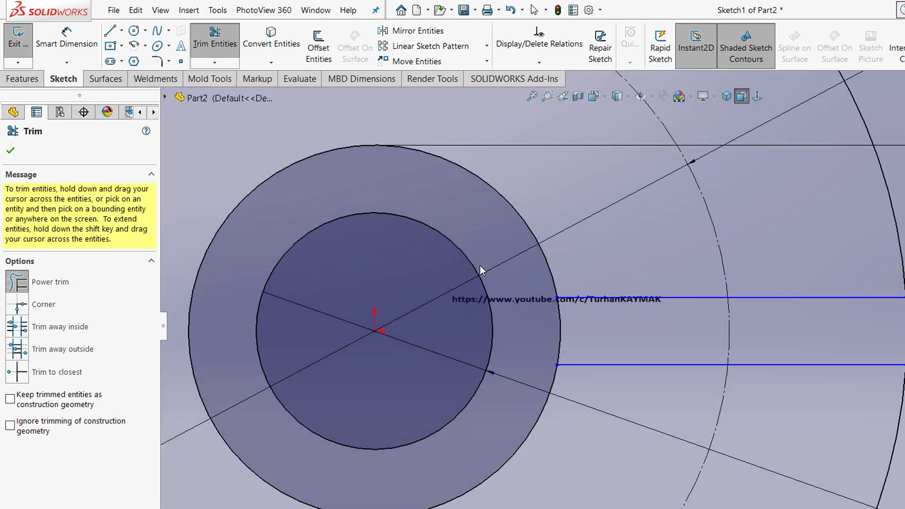
{"action": "left_click_drag", "start_coordinate": [554, 330], "coordinate": [562, 341]}
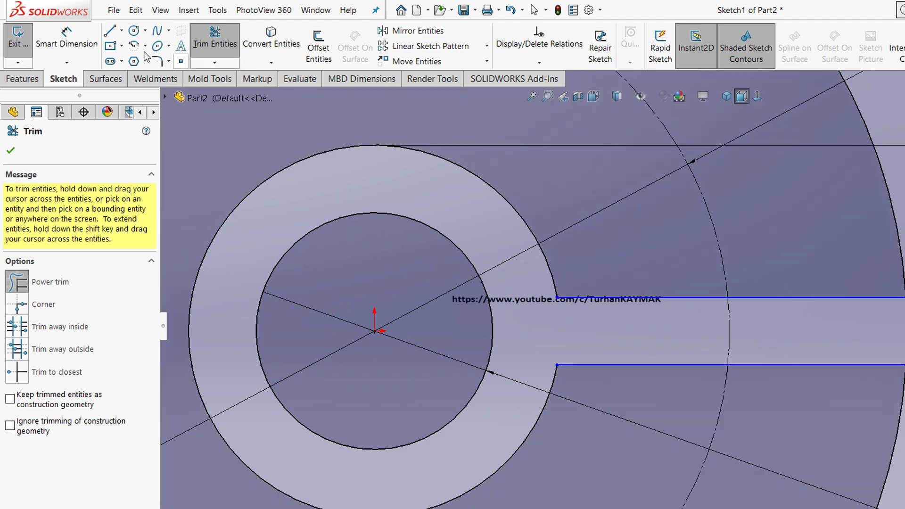
{"action": "left_click", "coordinate": [157, 61]}
{"action": "left_click", "coordinate": [894, 209]}
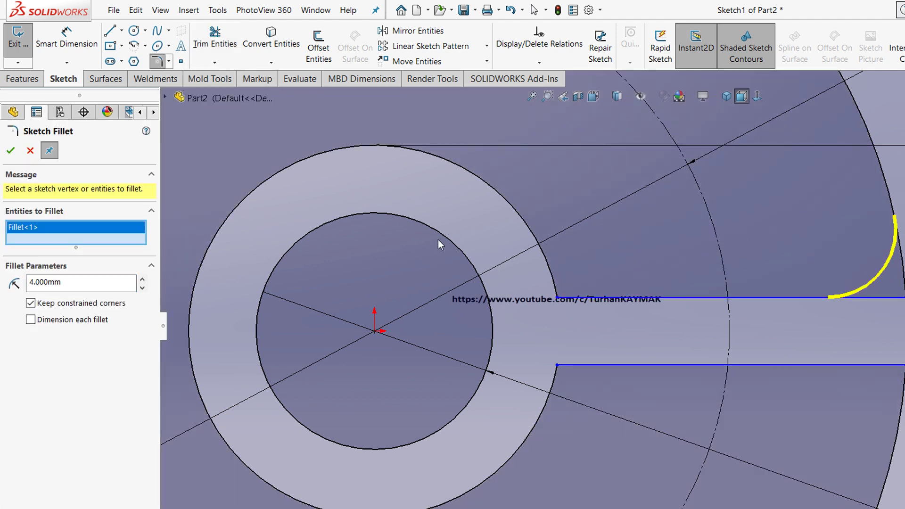
Step: Round the remaining slot corners with R4 fillets and accept them
{"action": "left_click", "coordinate": [557, 298]}
{"action": "left_click", "coordinate": [557, 364]}
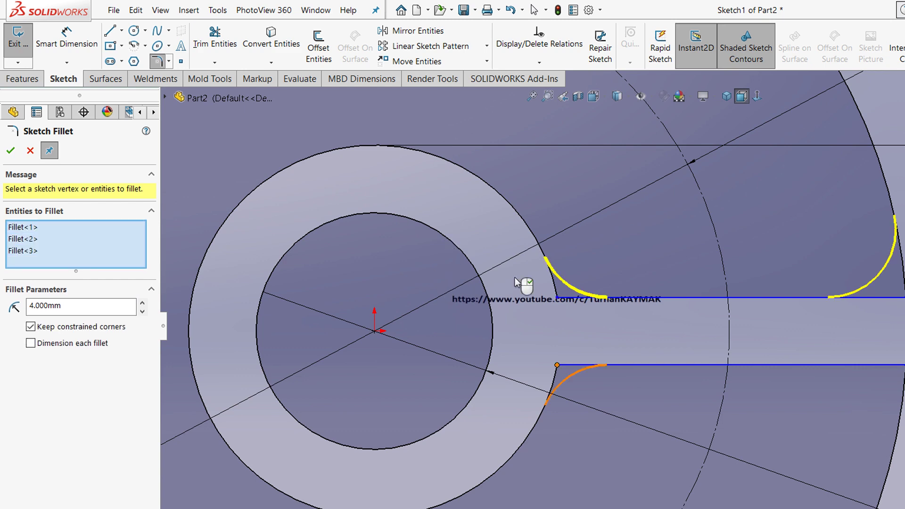
{"action": "left_click", "coordinate": [901, 365]}
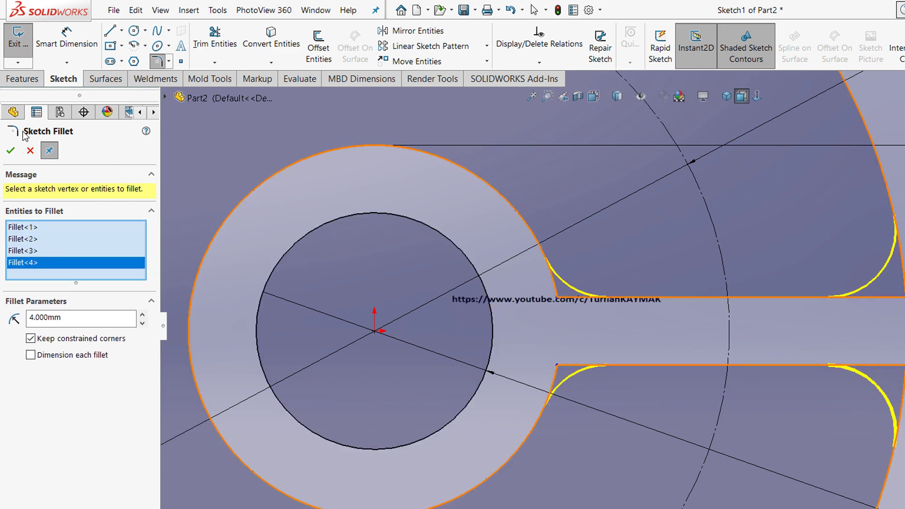
{"action": "left_click", "coordinate": [10, 150]}
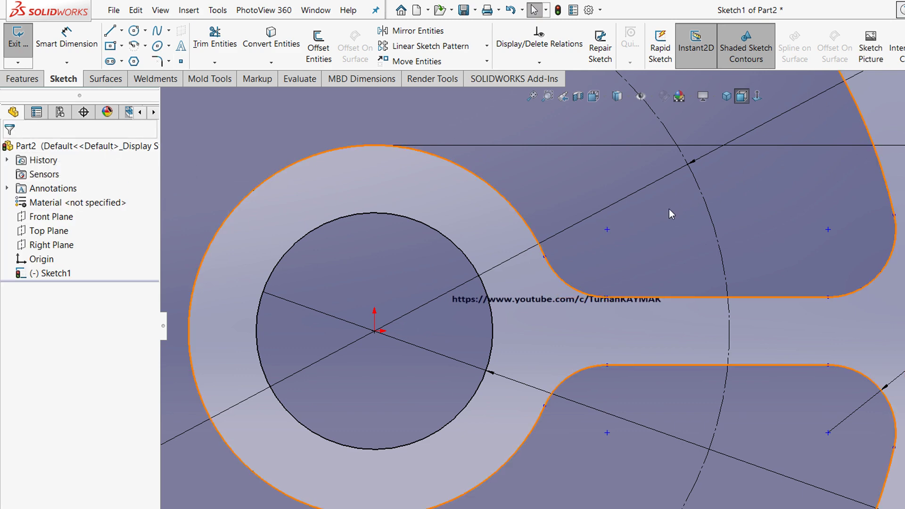
{"action": "scroll", "coordinate": [834, 213], "scroll_direction": "up", "scroll_amount": 2}
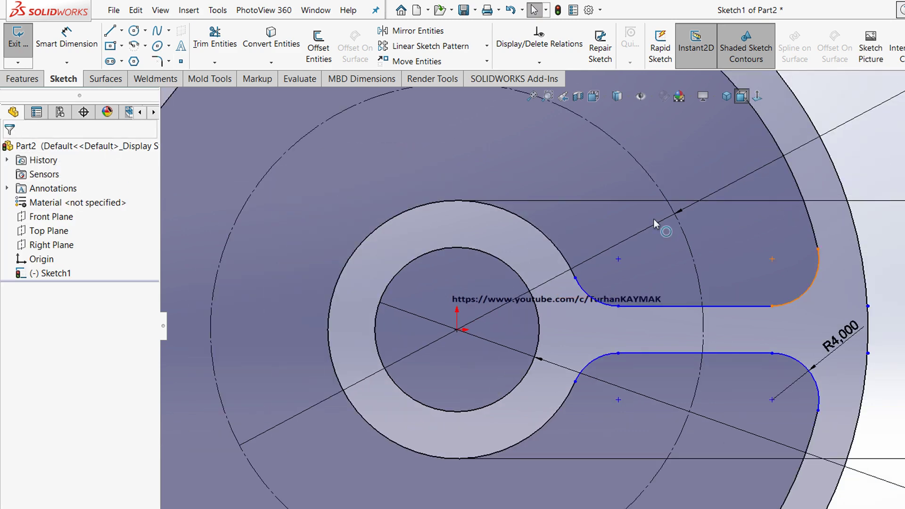
{"action": "scroll", "coordinate": [655, 219], "scroll_direction": "up", "scroll_amount": 2}
{"action": "left_click", "coordinate": [122, 31]}
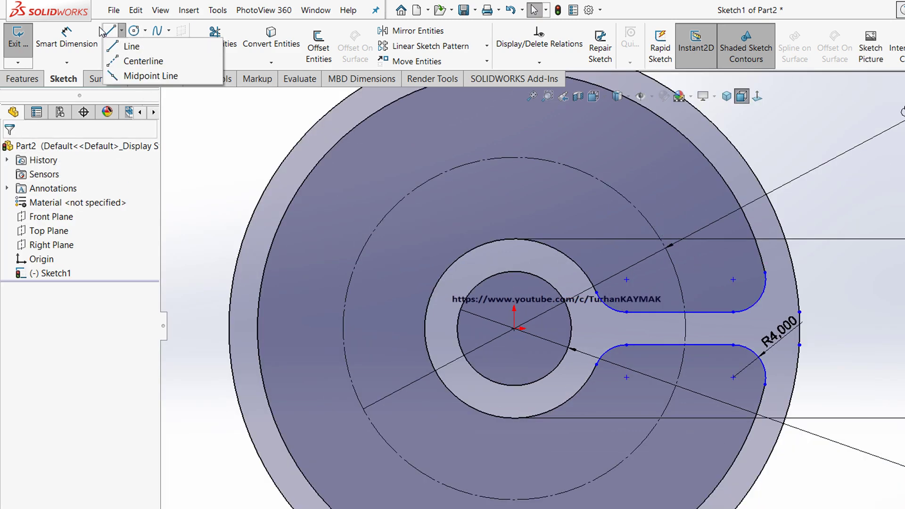
Step: Draw an up-left slanted centerline and a horizontal centerline from the sketch centre
{"action": "left_click", "coordinate": [142, 61]}
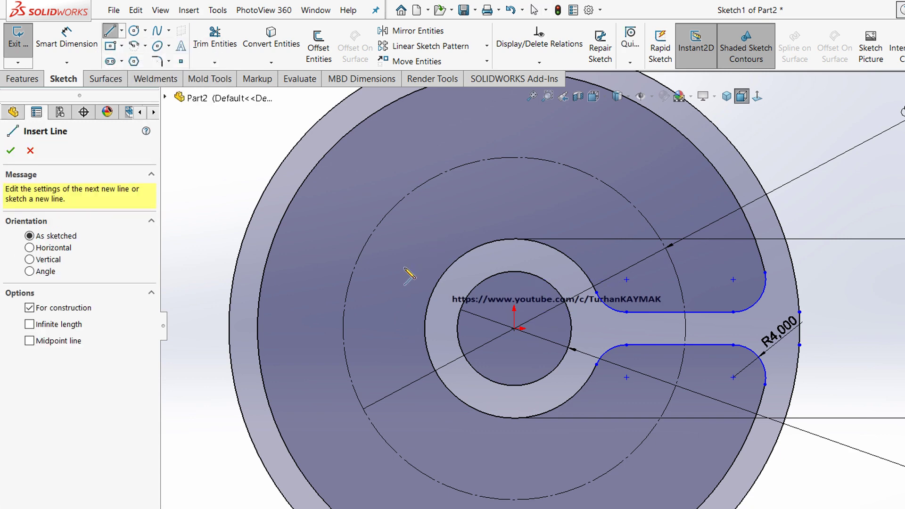
{"action": "left_click_drag", "start_coordinate": [514, 329], "coordinate": [401, 230]}
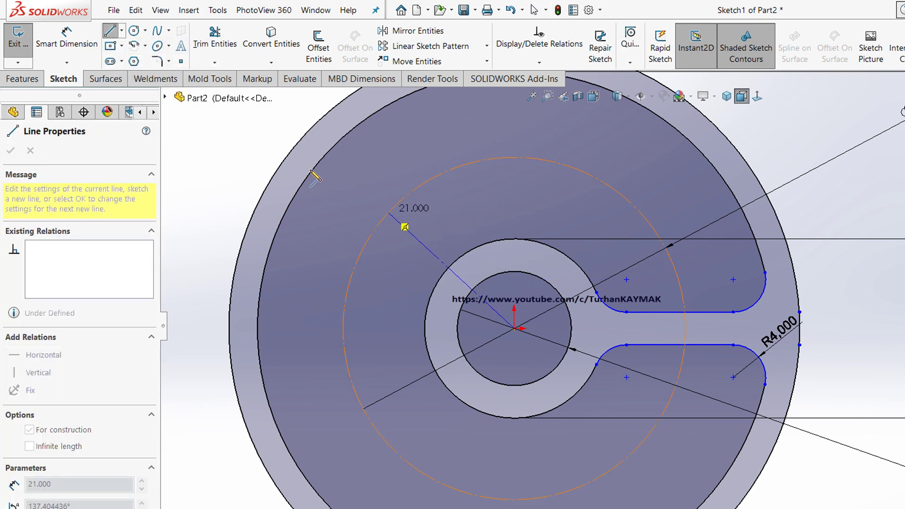
{"action": "right_click_drag", "start_coordinate": [311, 179], "coordinate": [309, 131]}
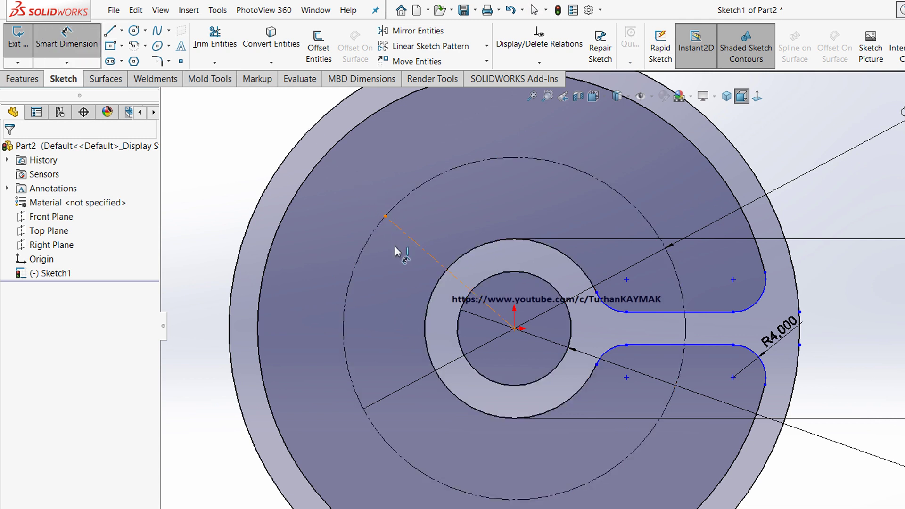
{"action": "left_click", "coordinate": [121, 30]}
{"action": "left_click", "coordinate": [141, 60]}
{"action": "left_click", "coordinate": [514, 328]}
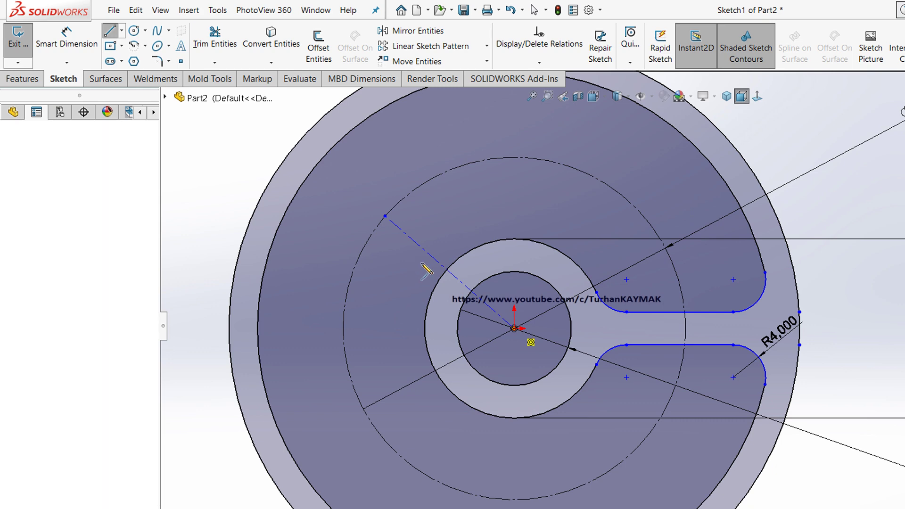
{"action": "left_click", "coordinate": [800, 328]}
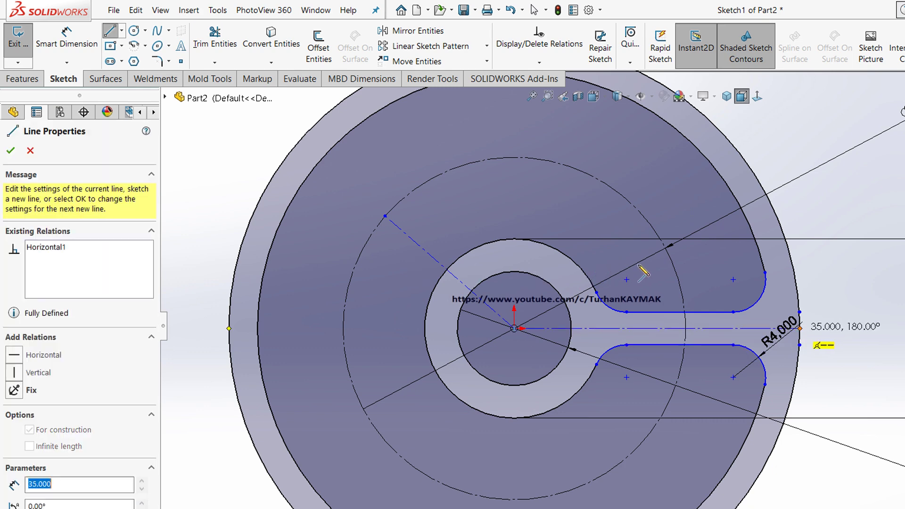
{"action": "key", "text": "Escape"}
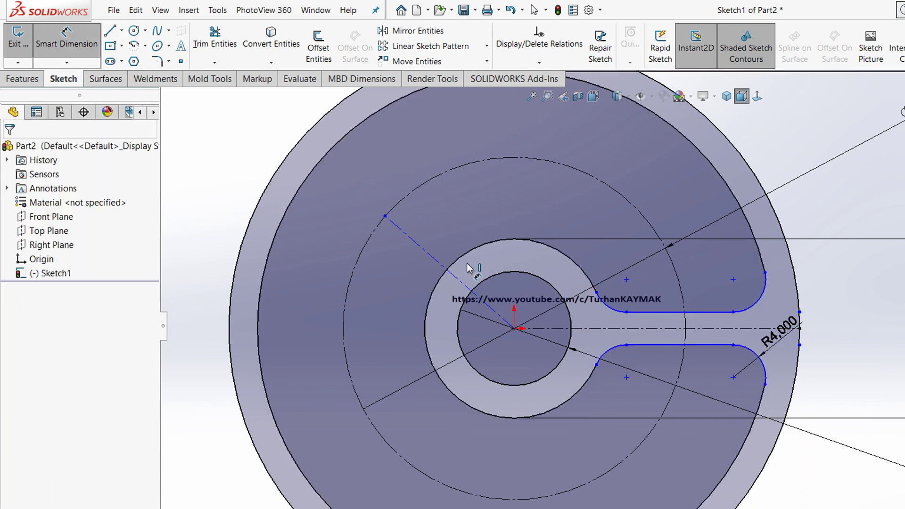
Step: Dimension the angle between the two centerlines as 135°
{"action": "left_click", "coordinate": [450, 273]}
{"action": "left_click", "coordinate": [398, 227]}
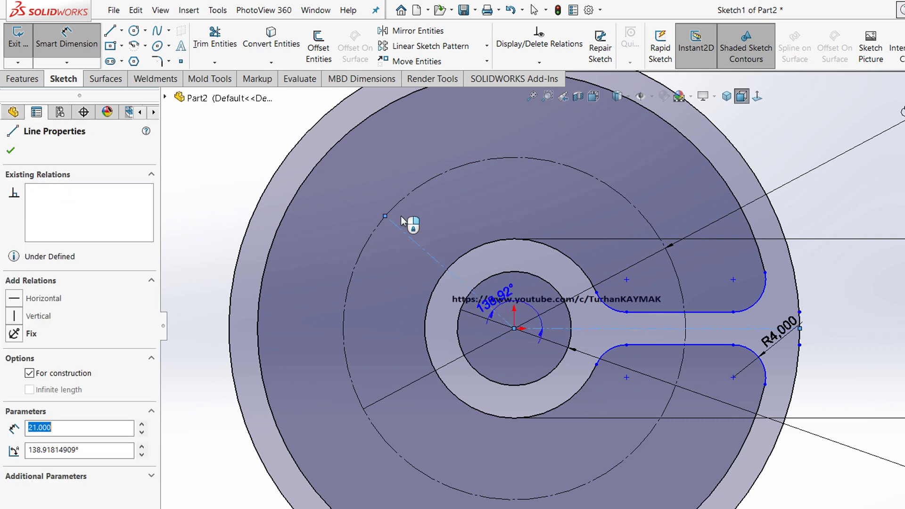
{"action": "left_click", "coordinate": [409, 222]}
{"action": "type", "text": "135"}
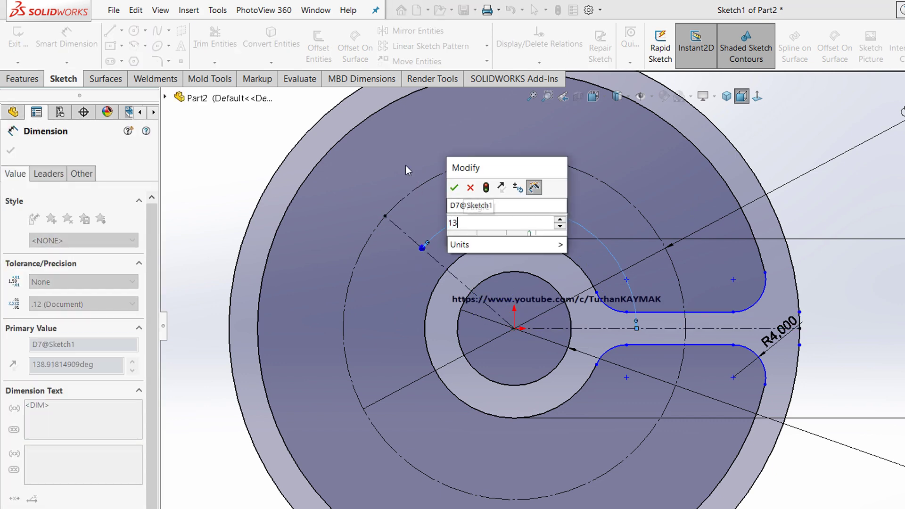
{"action": "key", "text": "Return"}
{"action": "key", "text": "Escape"}
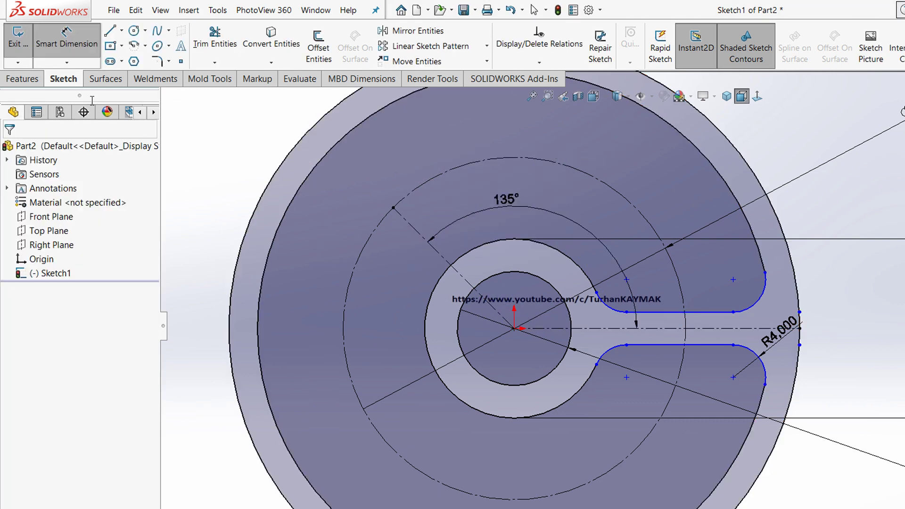
{"action": "left_click", "coordinate": [134, 30]}
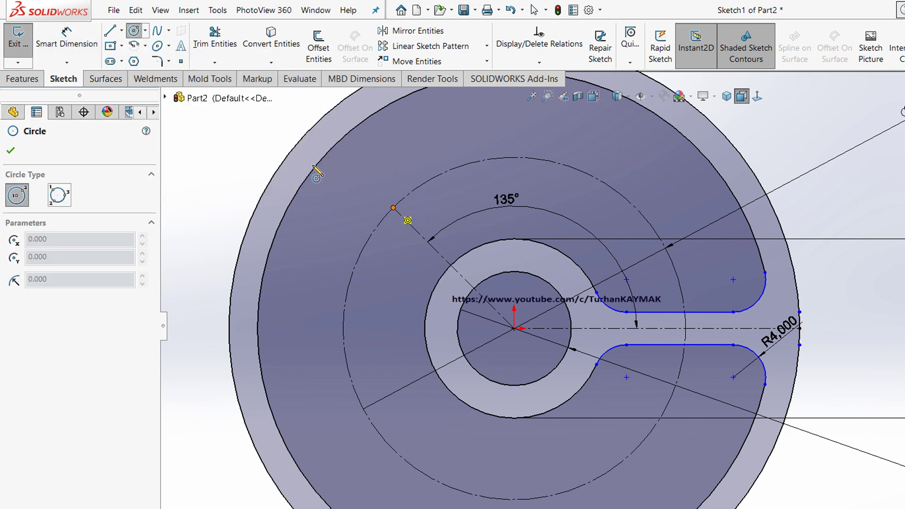
Step: Draw a 3.5 mm radius bolt-hole circle where the 135° centerline meets the construction circle
{"action": "left_click", "coordinate": [393, 207]}
{"action": "left_click", "coordinate": [408, 223]}
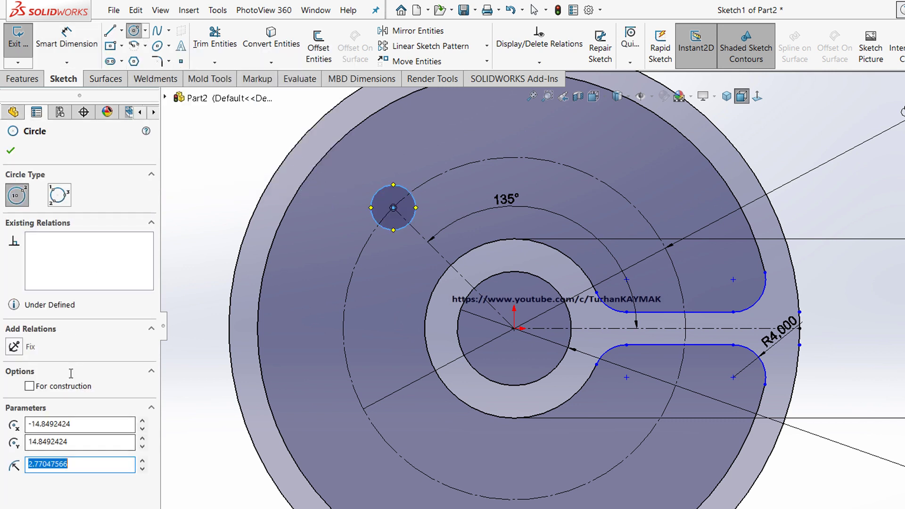
{"action": "type", "text": "3."}
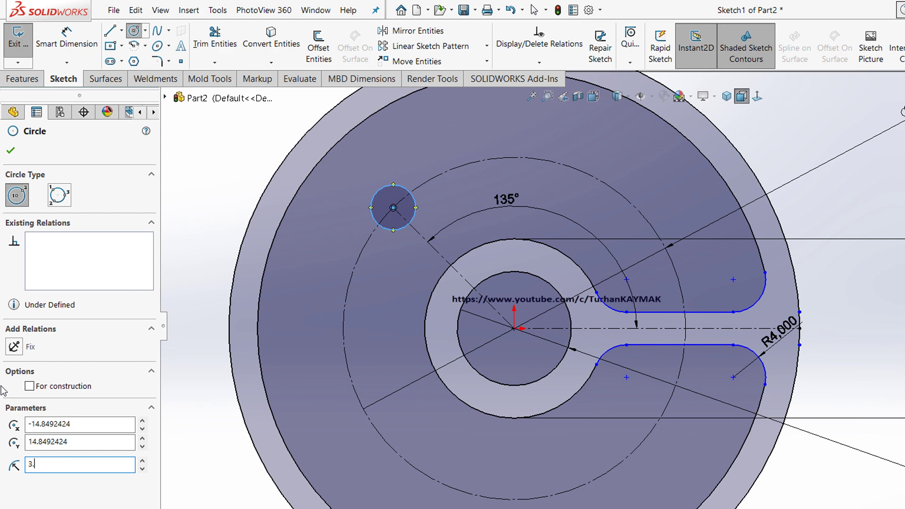
{"action": "type", "text": "5"}
{"action": "key", "text": "Return"}
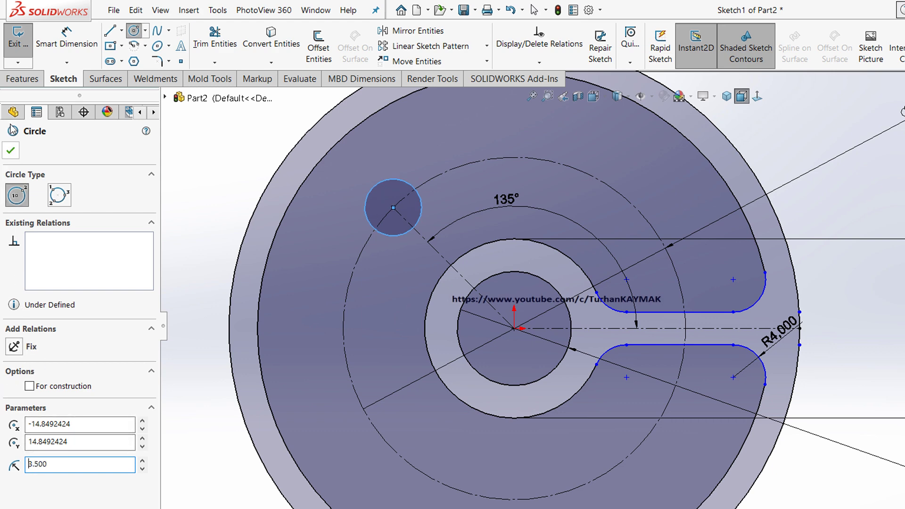
{"action": "key", "text": "Escape"}
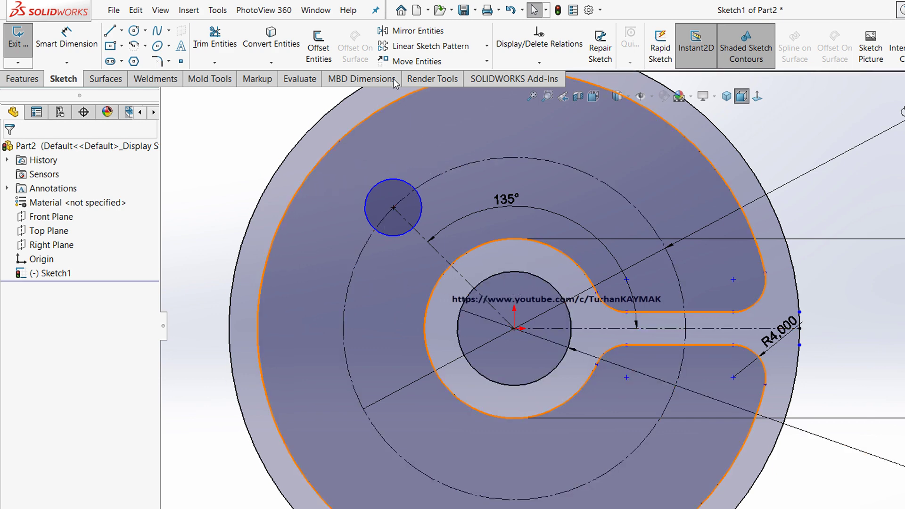
{"action": "left_click", "coordinate": [487, 46]}
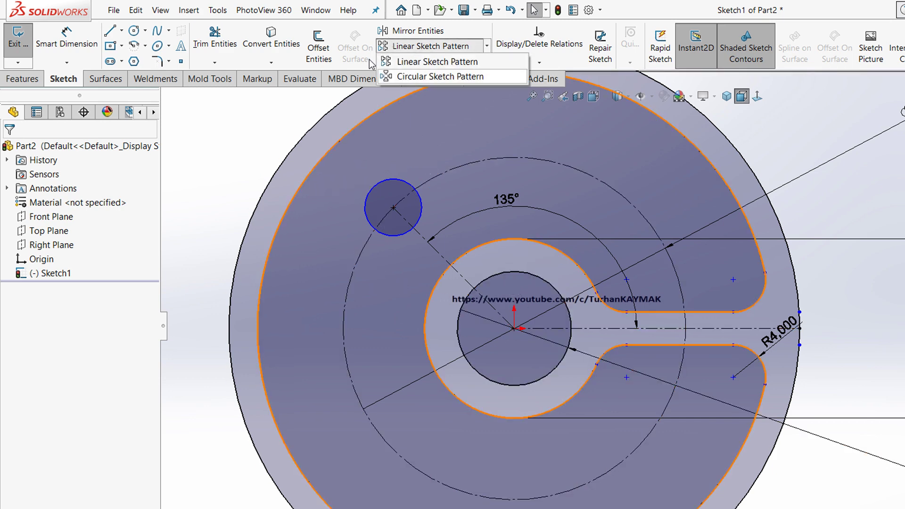
Step: Circular-pattern the bolt hole and slot arcs and lines into 4 instances around the origin
{"action": "left_click", "coordinate": [438, 77]}
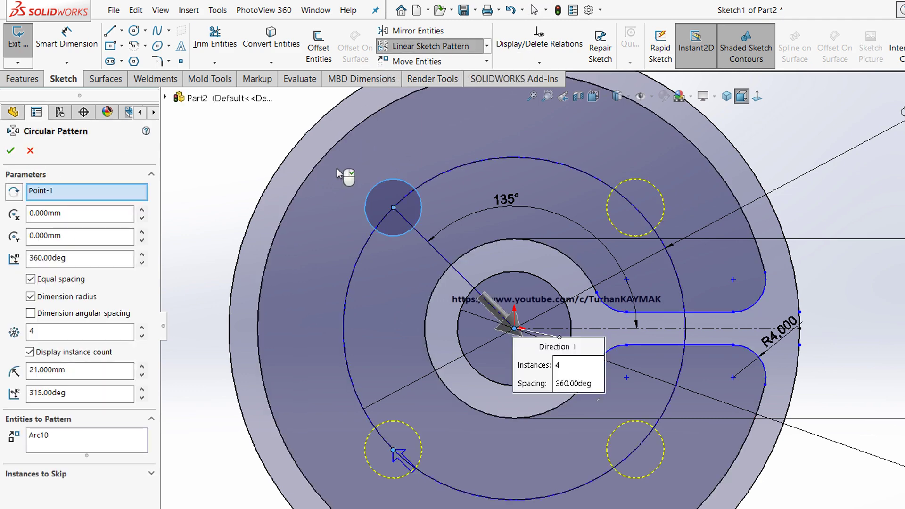
{"action": "left_click", "coordinate": [485, 246]}
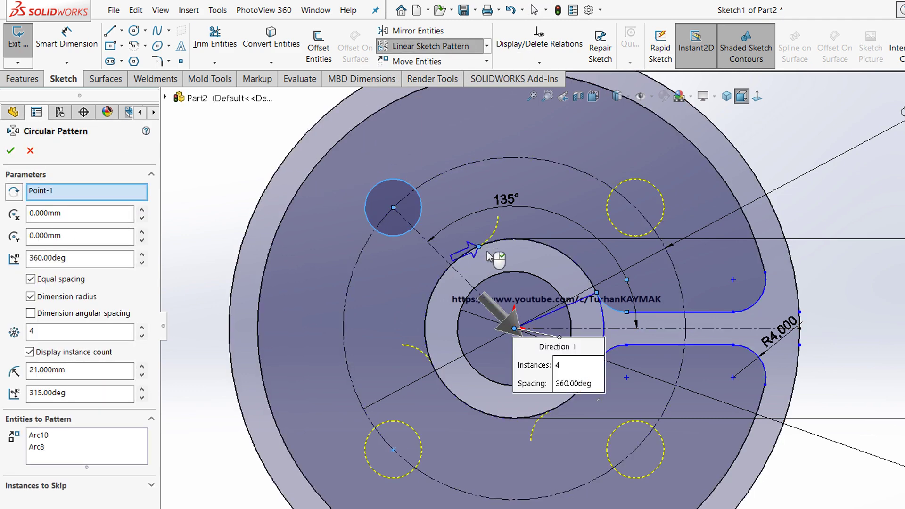
{"action": "left_click", "coordinate": [495, 283]}
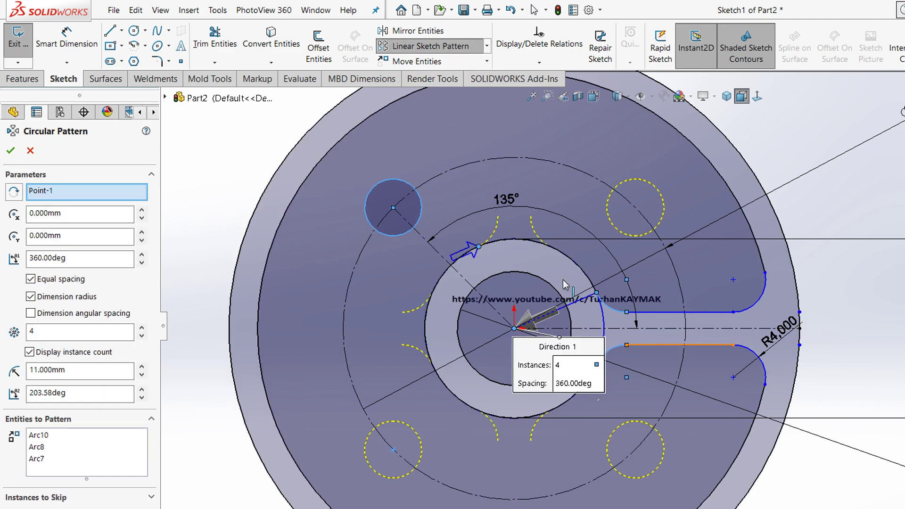
{"action": "left_click", "coordinate": [600, 289]}
{"action": "left_click", "coordinate": [765, 292]}
{"action": "left_click", "coordinate": [679, 312]}
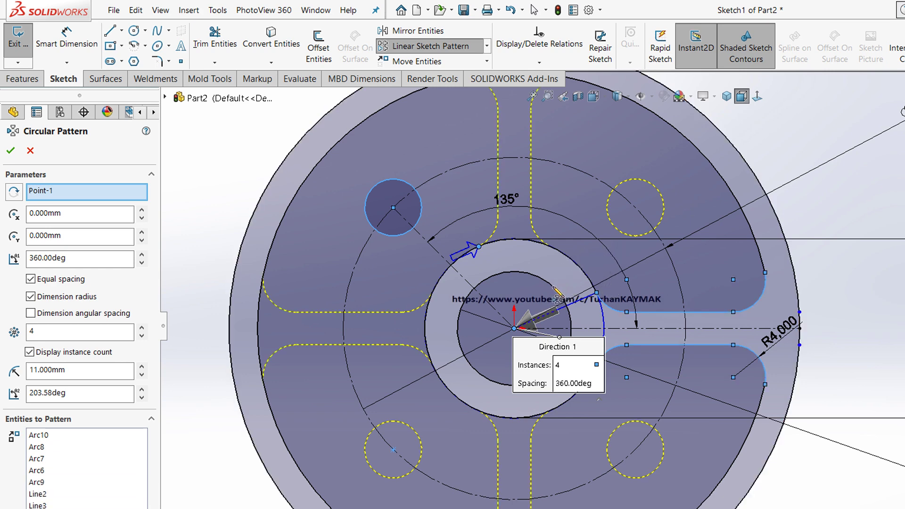
{"action": "left_click", "coordinate": [10, 150]}
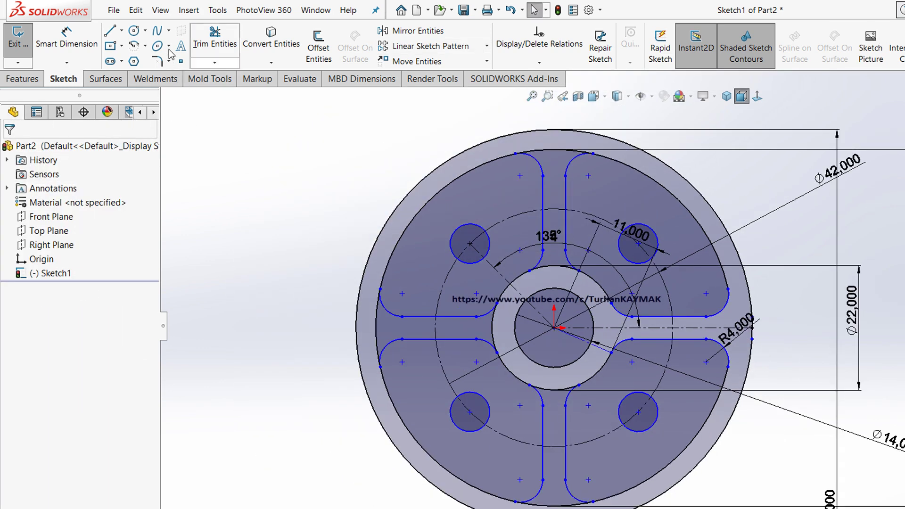
Step: Power-trim the first hub-ring arc crossing a slot opening
{"action": "left_click", "coordinate": [214, 38]}
{"action": "scroll", "coordinate": [471, 163], "scroll_direction": "down", "scroll_amount": 2}
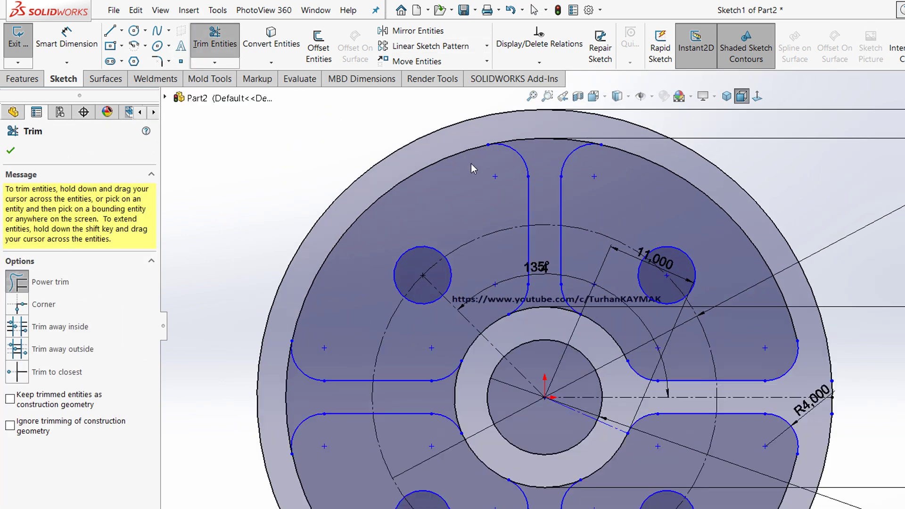
{"action": "left_click_drag", "start_coordinate": [435, 129], "coordinate": [243, 311]}
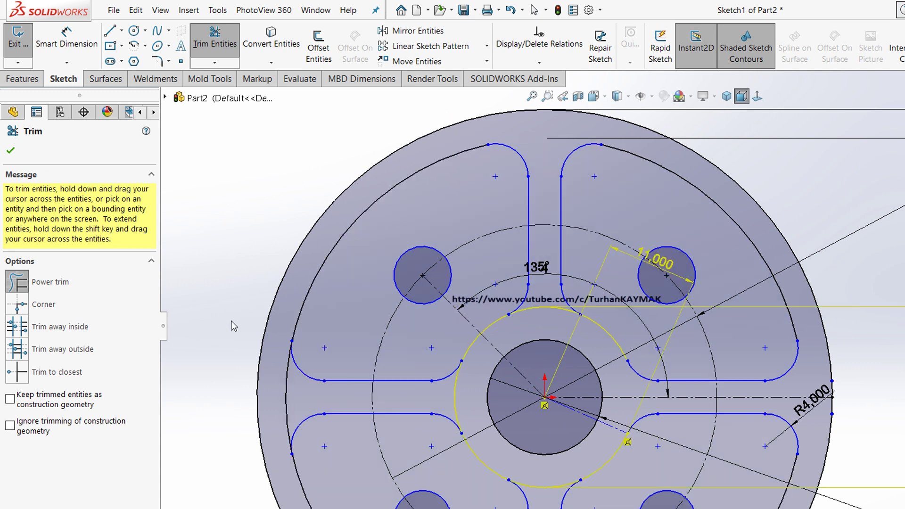
{"action": "scroll", "coordinate": [320, 289], "scroll_direction": "up", "scroll_amount": 1}
{"action": "scroll", "coordinate": [321, 289], "scroll_direction": "up", "scroll_amount": 1}
{"action": "scroll", "coordinate": [491, 393], "scroll_direction": "down", "scroll_amount": 2}
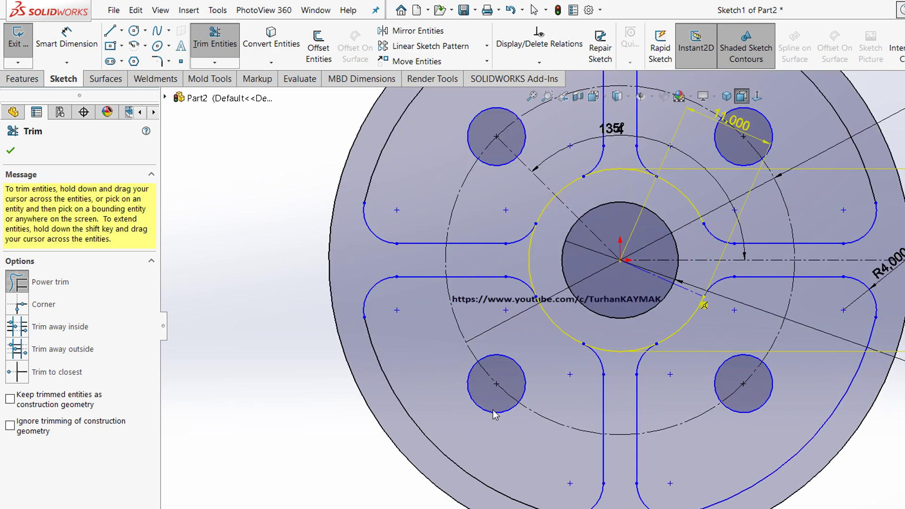
{"action": "scroll", "coordinate": [426, 211], "scroll_direction": "down", "scroll_amount": 3}
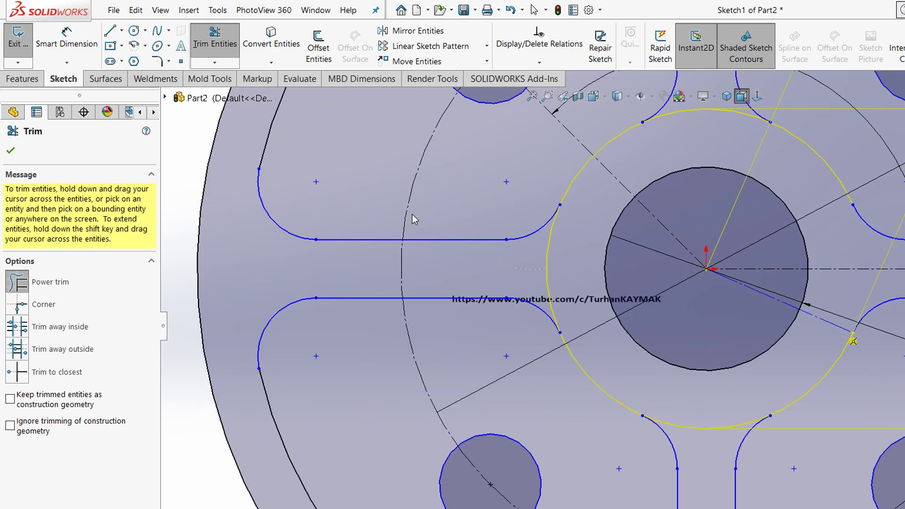
Step: Trim the left and top ring arcs between slot ends so all four slot outlines close
{"action": "left_click_drag", "start_coordinate": [412, 208], "coordinate": [595, 393]}
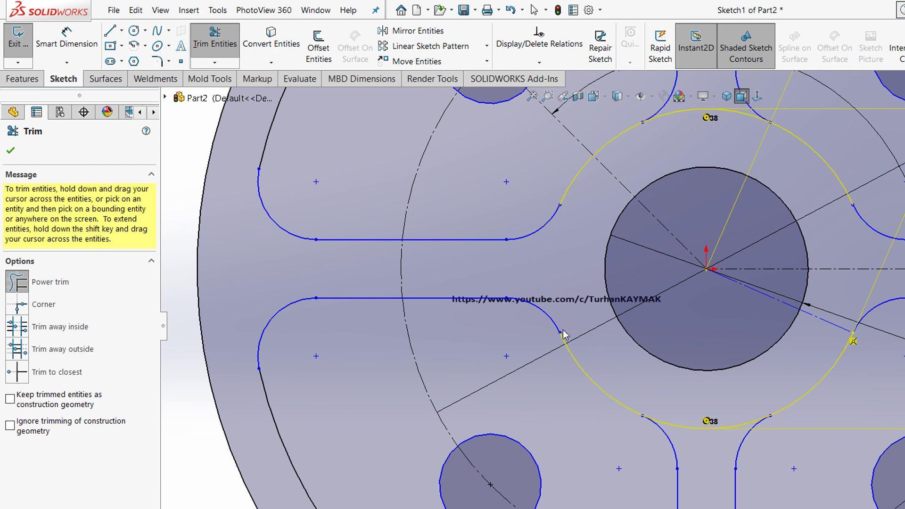
{"action": "scroll", "coordinate": [552, 287], "scroll_direction": "up", "scroll_amount": 2}
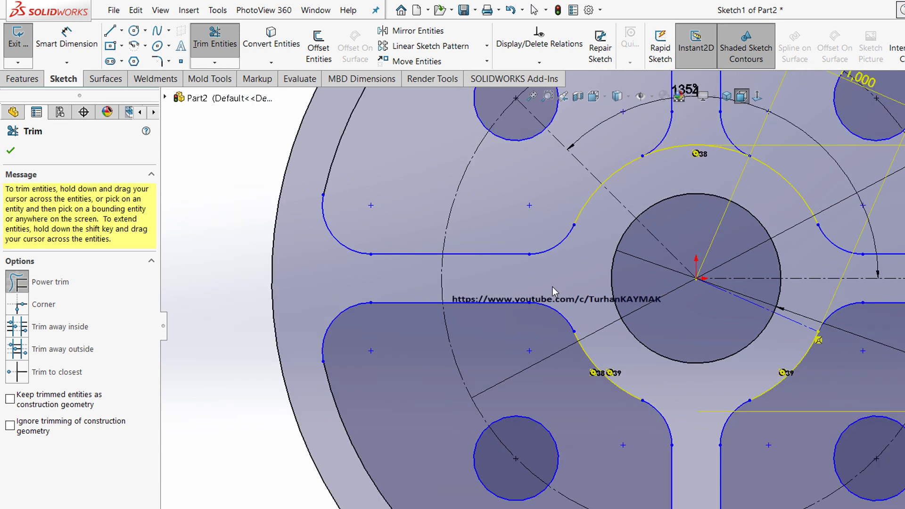
{"action": "scroll", "coordinate": [556, 165], "scroll_direction": "down", "scroll_amount": 2}
{"action": "scroll", "coordinate": [551, 159], "scroll_direction": "down", "scroll_amount": 2}
{"action": "left_click_drag", "start_coordinate": [541, 164], "coordinate": [626, 207]}
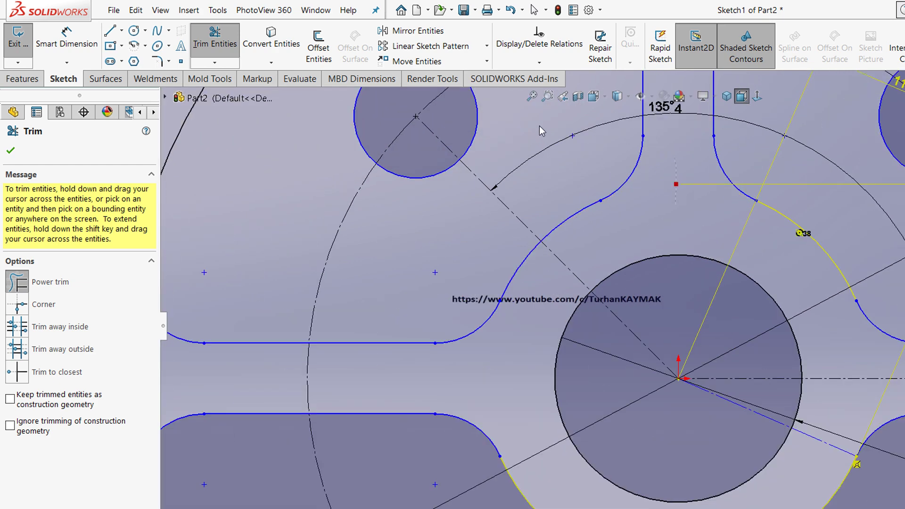
{"action": "scroll", "coordinate": [537, 137], "scroll_direction": "up", "scroll_amount": 2}
{"action": "scroll", "coordinate": [529, 149], "scroll_direction": "up", "scroll_amount": 2}
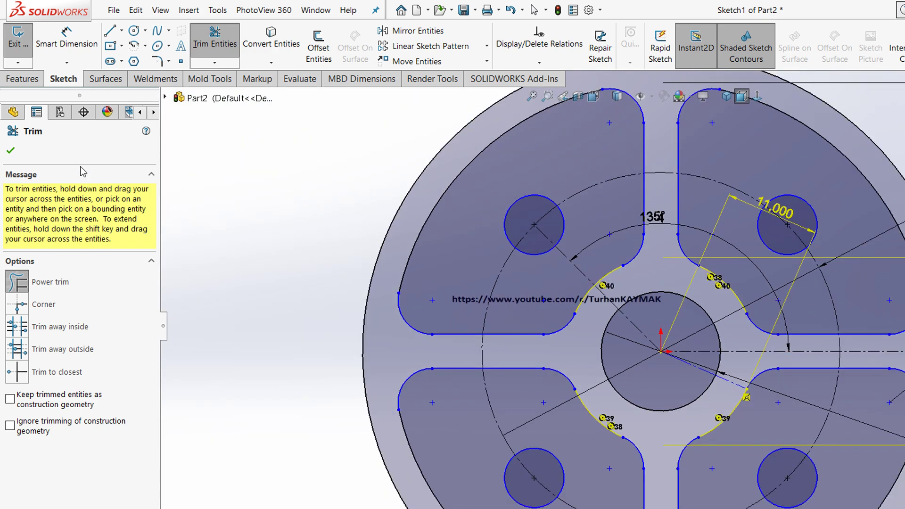
{"action": "key", "text": "Escape"}
{"action": "left_click", "coordinate": [18, 40]}
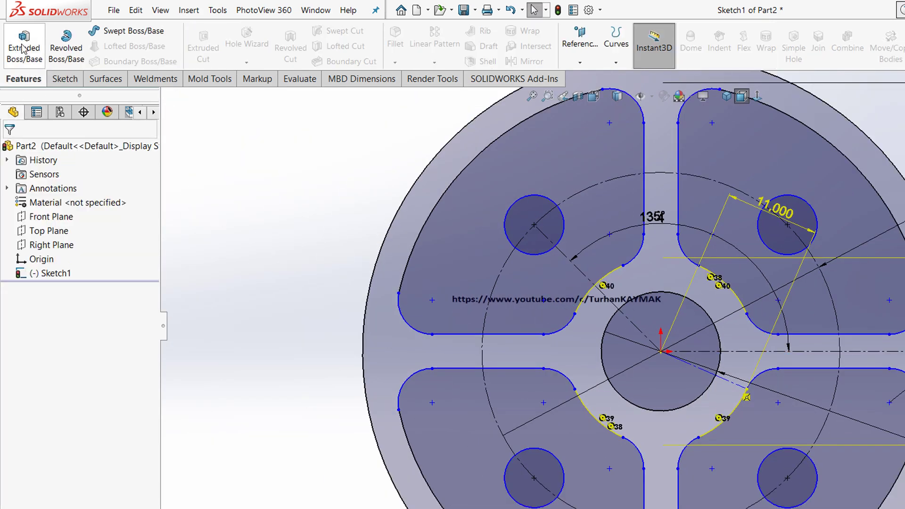
Step: Extrude five selected sketch regions 10 mm blind as Boss-Extrude1
{"action": "left_click", "coordinate": [23, 45]}
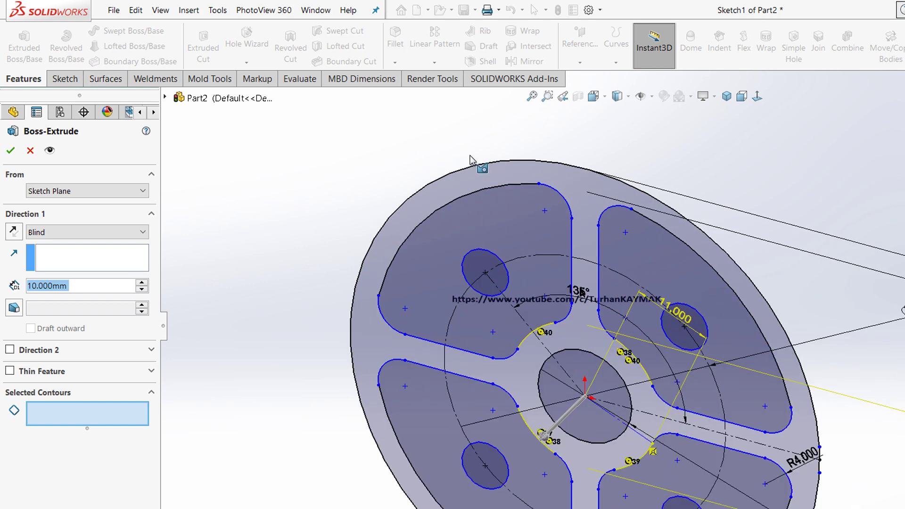
{"action": "left_click", "coordinate": [460, 152]}
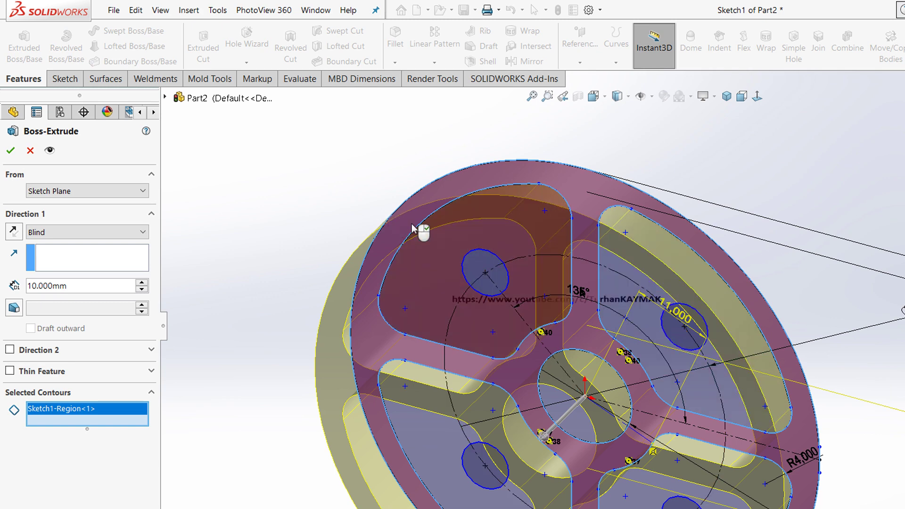
{"action": "left_click", "coordinate": [385, 216]}
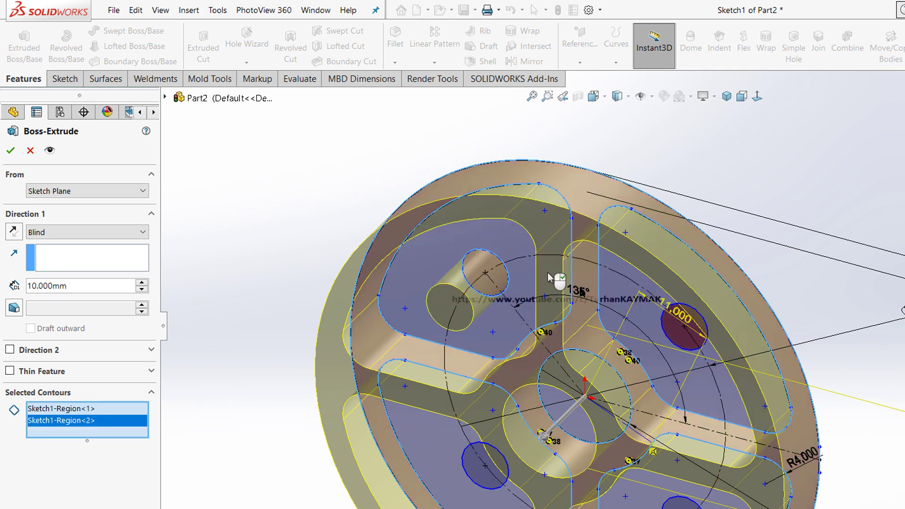
{"action": "left_click", "coordinate": [572, 425]}
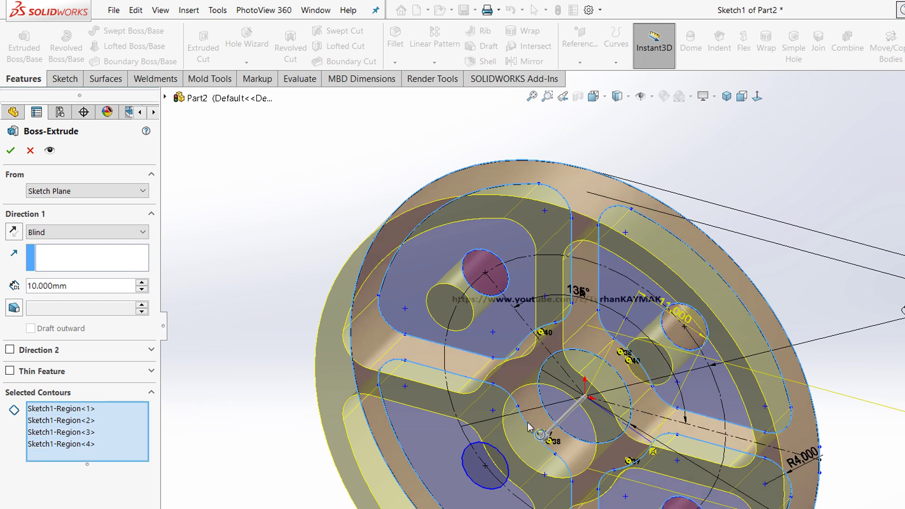
{"action": "left_click", "coordinate": [394, 385]}
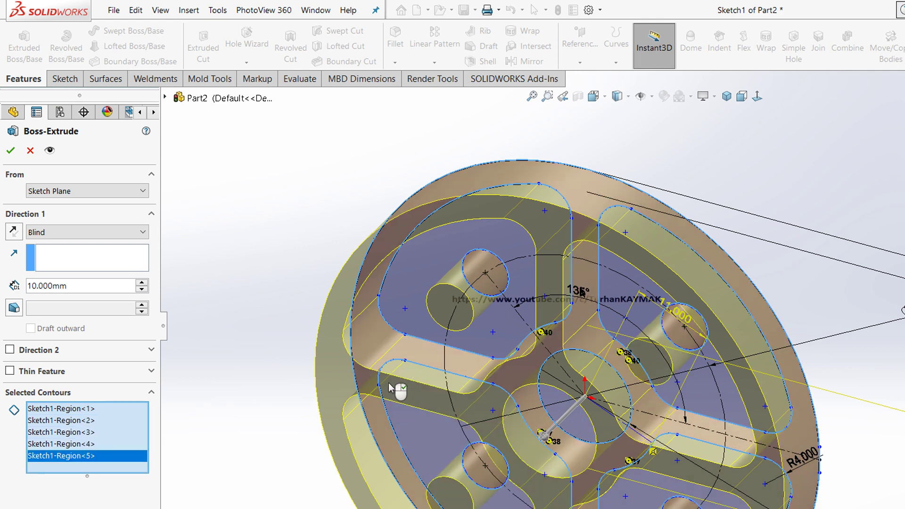
{"action": "scroll", "coordinate": [470, 263], "scroll_direction": "up", "scroll_amount": 3}
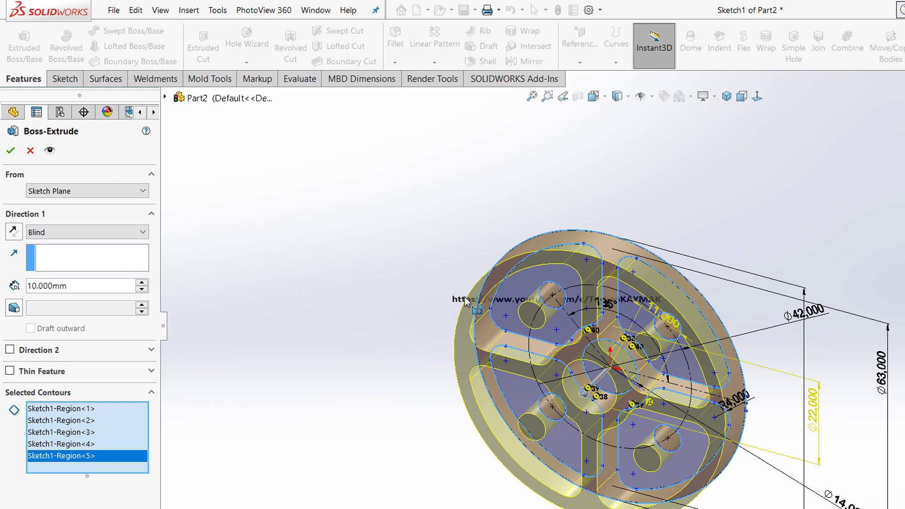
{"action": "scroll", "coordinate": [465, 266], "scroll_direction": "down", "scroll_amount": 2}
{"action": "left_click", "coordinate": [11, 150]}
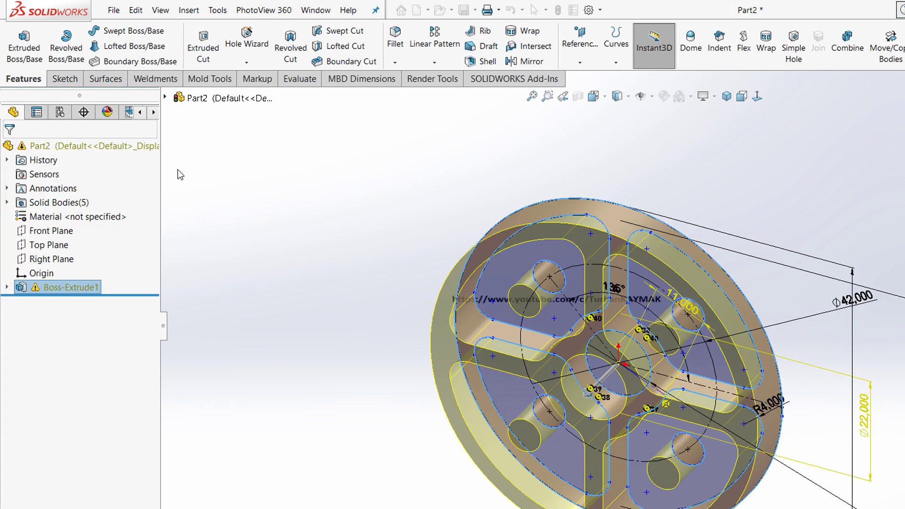
Step: Undo the 10 mm extrusion and view the sketch isometrically
{"action": "left_click", "coordinate": [511, 9]}
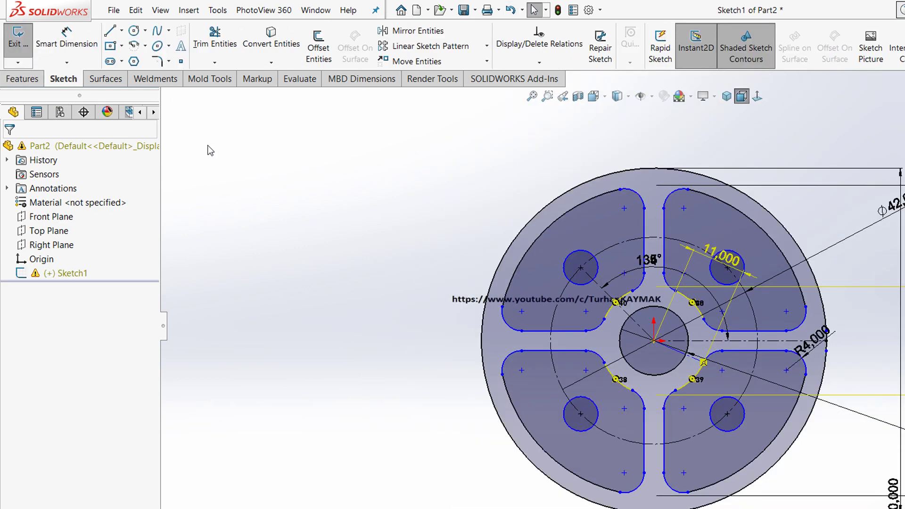
{"action": "left_click", "coordinate": [726, 96]}
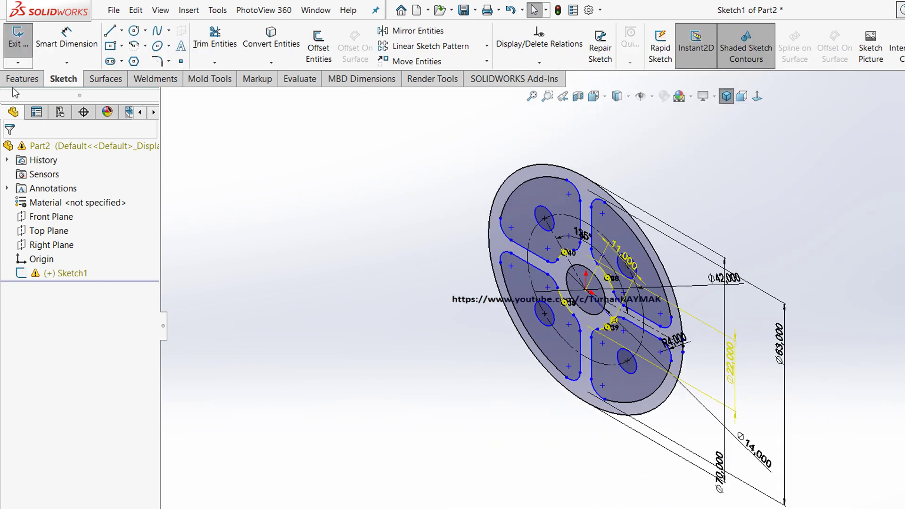
{"action": "left_click", "coordinate": [22, 78]}
{"action": "left_click", "coordinate": [22, 54]}
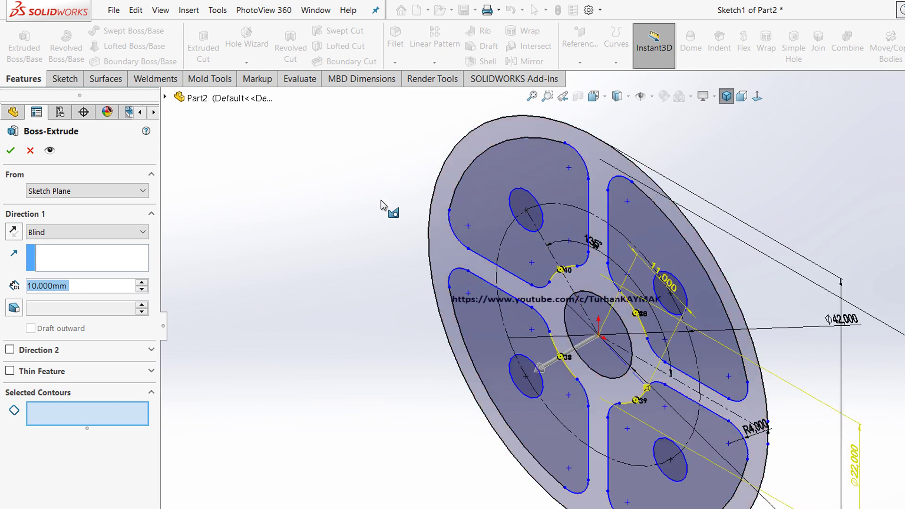
Step: Extrude the four pad regions 5 mm deep as Boss-Extrude2
{"action": "left_click", "coordinate": [513, 204]}
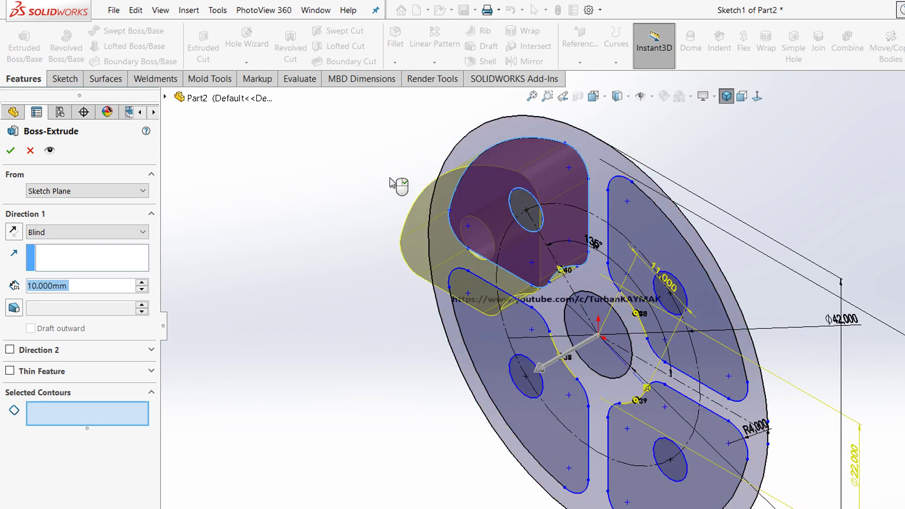
{"action": "left_click", "coordinate": [518, 202]}
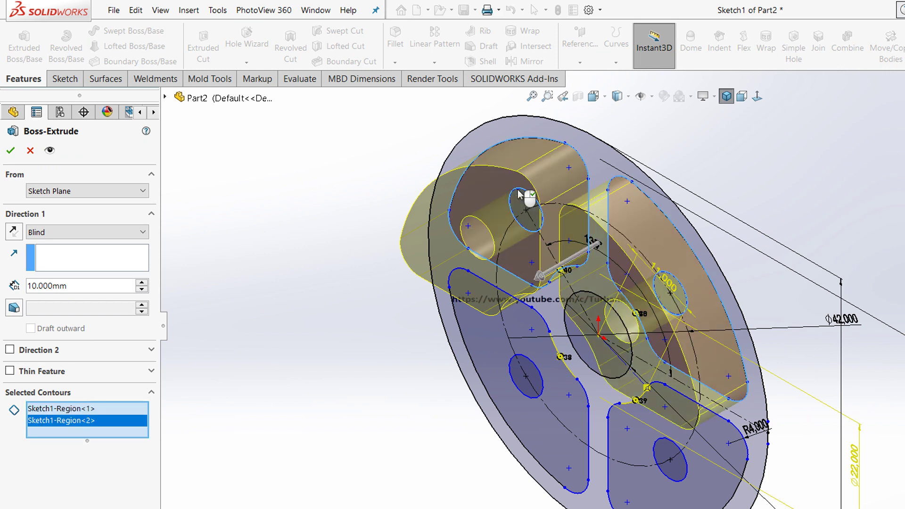
{"action": "left_click", "coordinate": [461, 360]}
{"action": "left_click", "coordinate": [422, 335]}
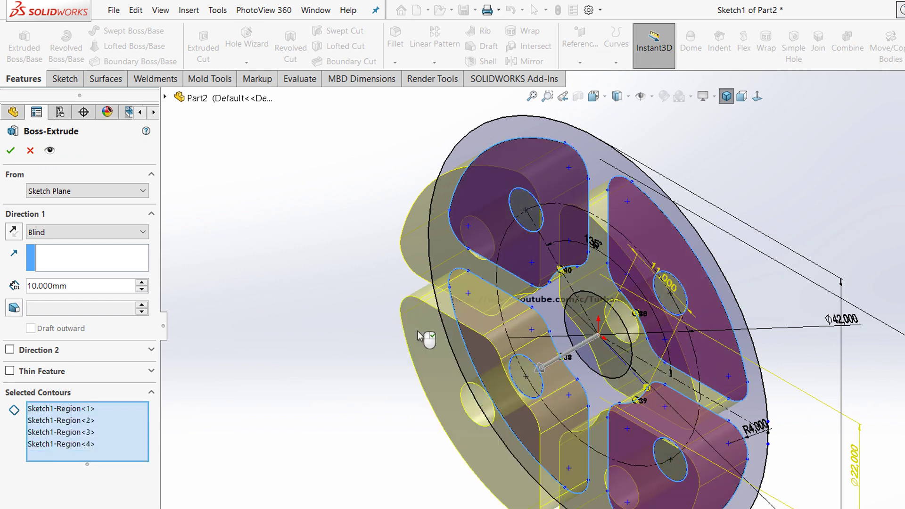
{"action": "key", "text": "ctrl+a"}
{"action": "type", "text": "5"}
{"action": "key", "text": "Return"}
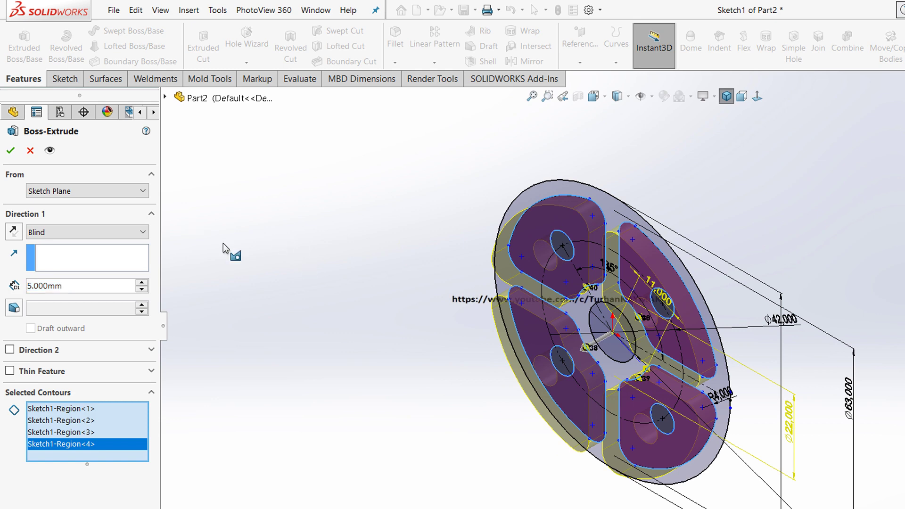
{"action": "left_click", "coordinate": [11, 151]}
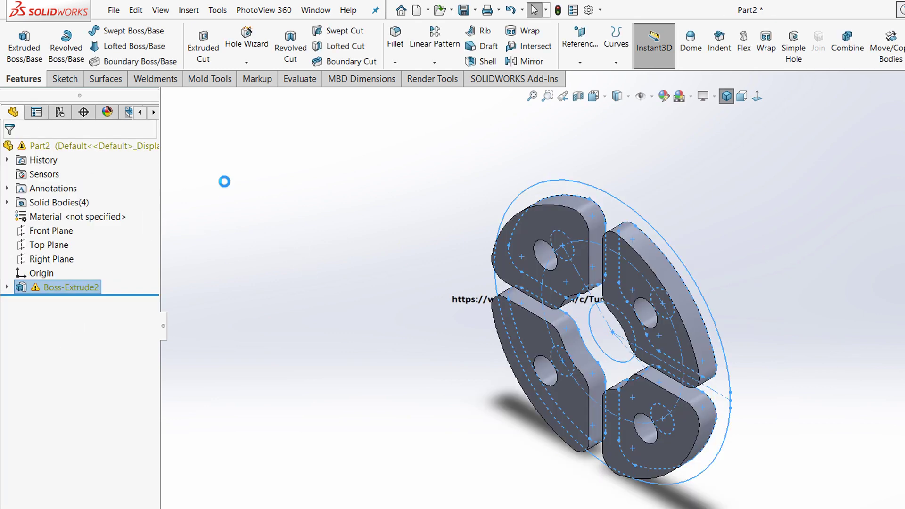
{"action": "left_click", "coordinate": [24, 42]}
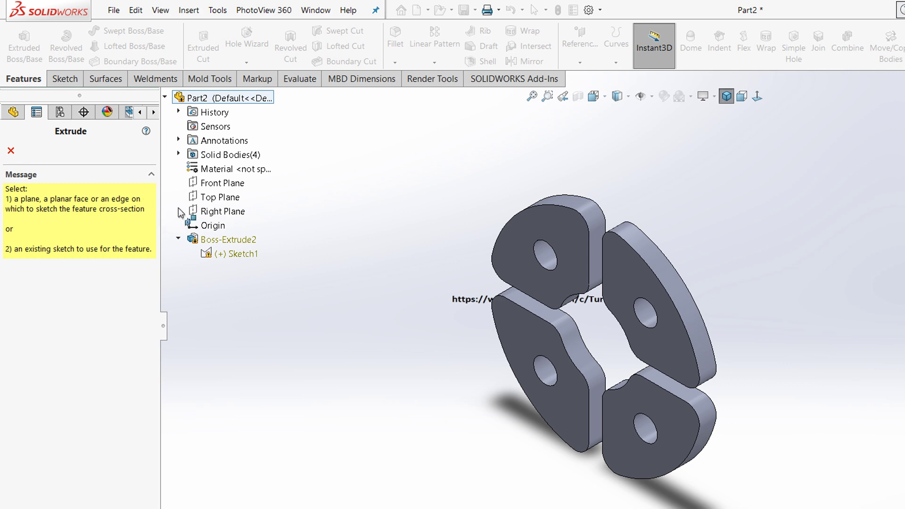
Step: Select Sketch1's outer disc region for a new extrusion
{"action": "left_click", "coordinate": [236, 254]}
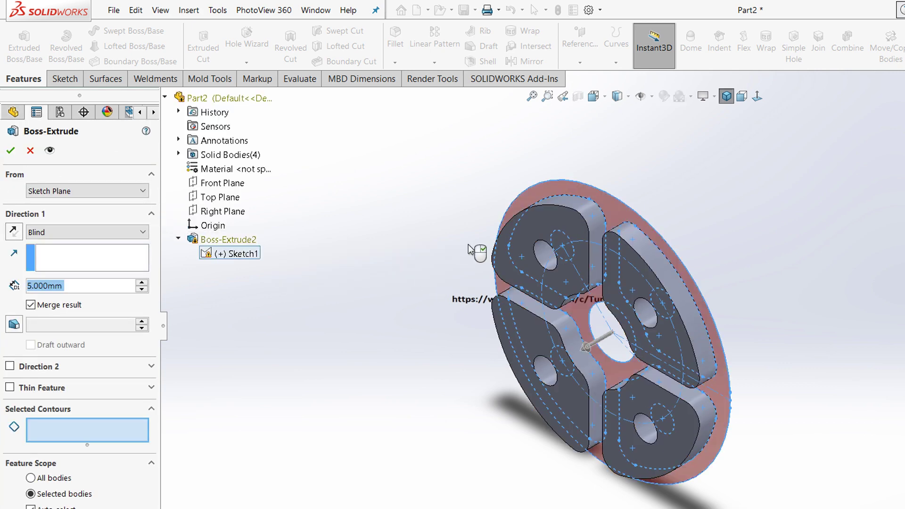
{"action": "scroll", "coordinate": [470, 248], "scroll_direction": "down", "scroll_amount": 2}
{"action": "scroll", "coordinate": [467, 252], "scroll_direction": "down", "scroll_amount": 2}
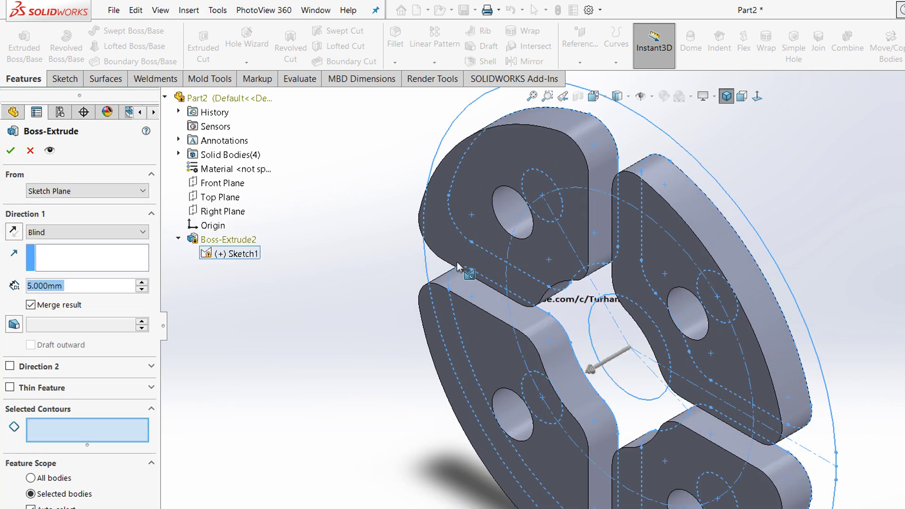
{"action": "left_click", "coordinate": [457, 267]}
{"action": "scroll", "coordinate": [404, 258], "scroll_direction": "up", "scroll_amount": 2}
{"action": "scroll", "coordinate": [397, 236], "scroll_direction": "up", "scroll_amount": 1}
{"action": "scroll", "coordinate": [398, 236], "scroll_direction": "up", "scroll_amount": 1}
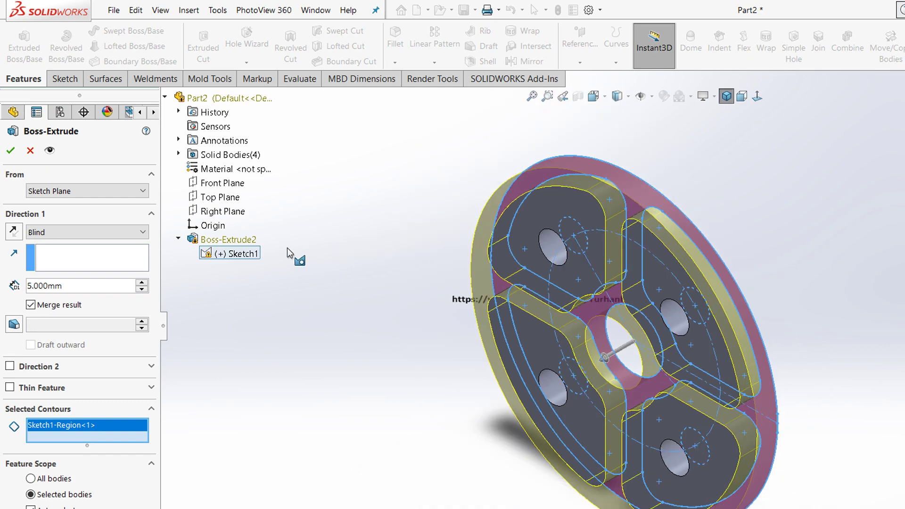
Step: Extrude the disc 6 mm merged with the pads, then orbit to inspect it face-on
{"action": "mouse_move", "coordinate": [288, 236]}
{"action": "middle_mouse_down"}
{"action": "mouse_move", "coordinate": [355, 192]}
{"action": "mouse_move", "coordinate": [256, 262]}
{"action": "mouse_move", "coordinate": [263, 286]}
{"action": "mouse_move", "coordinate": [252, 306]}
{"action": "mouse_move", "coordinate": [263, 293]}
{"action": "middle_mouse_up"}
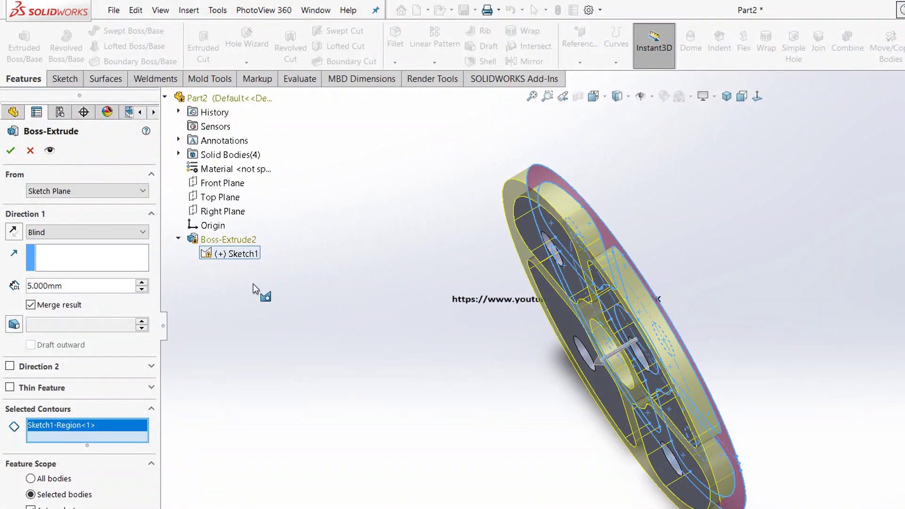
{"action": "type", "text": "15"}
{"action": "key", "text": "Return"}
{"action": "mouse_move", "coordinate": [216, 225]}
{"action": "middle_mouse_down"}
{"action": "mouse_move", "coordinate": [247, 172]}
{"action": "mouse_move", "coordinate": [259, 176]}
{"action": "mouse_move", "coordinate": [191, 221]}
{"action": "middle_mouse_up"}
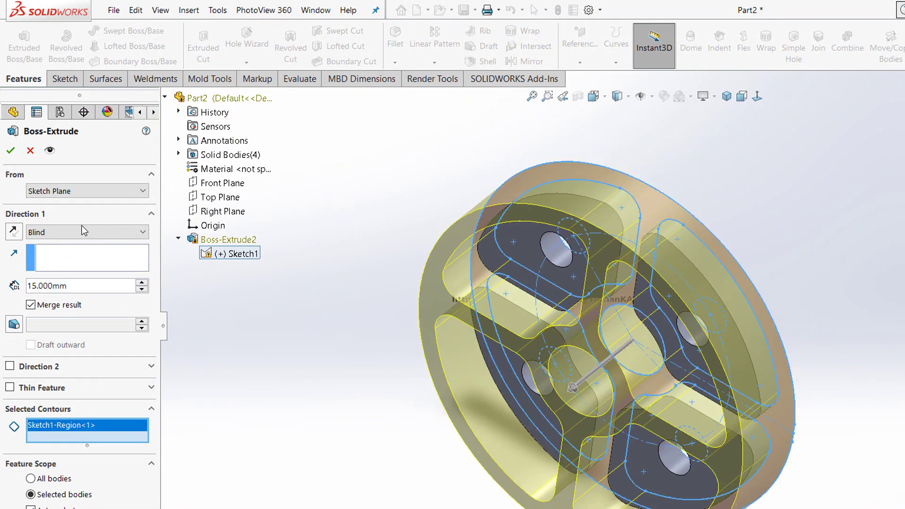
{"action": "type", "text": "6"}
{"action": "key", "text": "Return"}
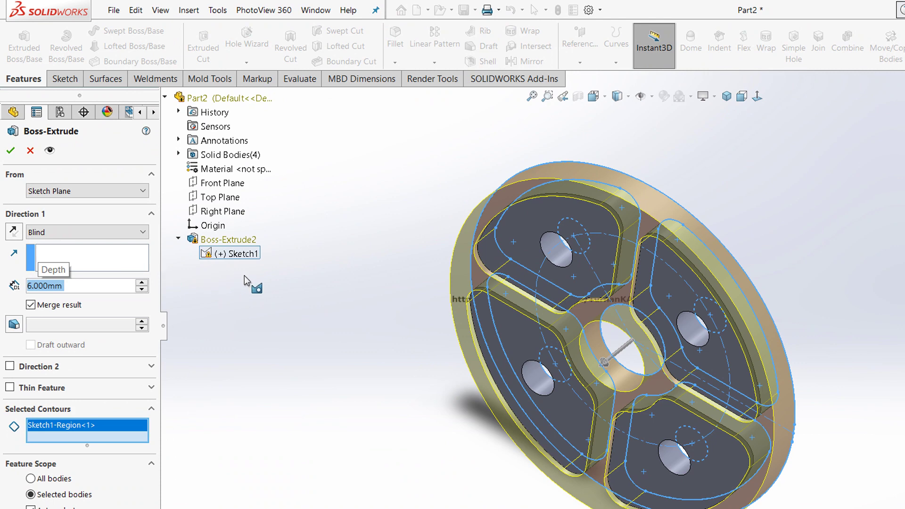
{"action": "left_click", "coordinate": [10, 150]}
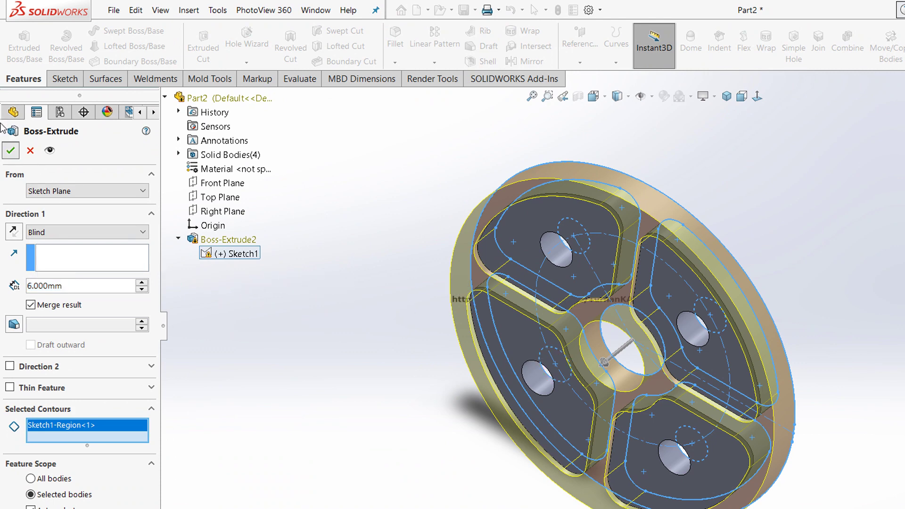
{"action": "mouse_move", "coordinate": [253, 236]}
{"action": "middle_mouse_down"}
{"action": "mouse_move", "coordinate": [279, 135]}
{"action": "mouse_move", "coordinate": [334, 132]}
{"action": "mouse_move", "coordinate": [270, 148]}
{"action": "mouse_move", "coordinate": [237, 252]}
{"action": "mouse_move", "coordinate": [137, 188]}
{"action": "mouse_move", "coordinate": [239, 196]}
{"action": "mouse_move", "coordinate": [257, 174]}
{"action": "mouse_move", "coordinate": [198, 245]}
{"action": "mouse_move", "coordinate": [245, 188]}
{"action": "mouse_move", "coordinate": [232, 193]}
{"action": "mouse_move", "coordinate": [237, 205]}
{"action": "middle_mouse_up"}
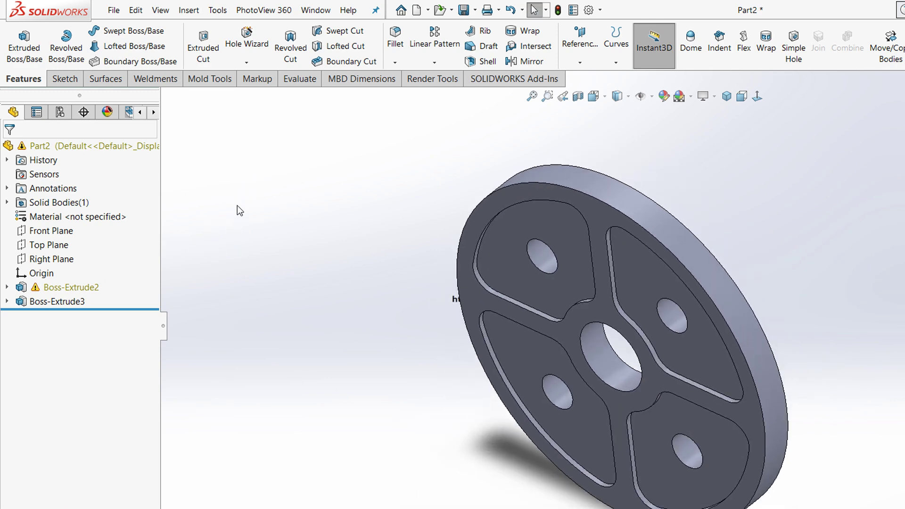
{"action": "middle_click_drag", "start_coordinate": [579, 79], "coordinate": [516, 136]}
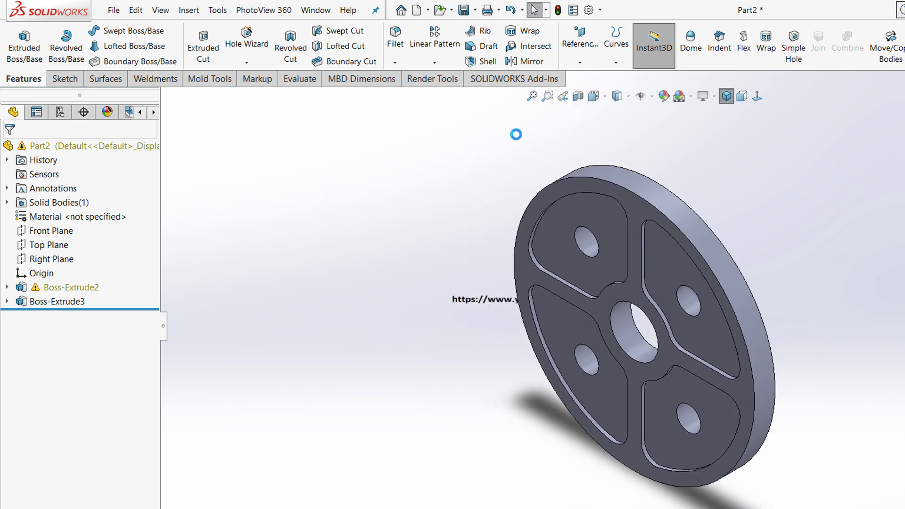
Step: Undo the disc extrusion and change Boss-Extrude2's pads to a Mid Plane end condition
{"action": "key", "text": "ctrl+z"}
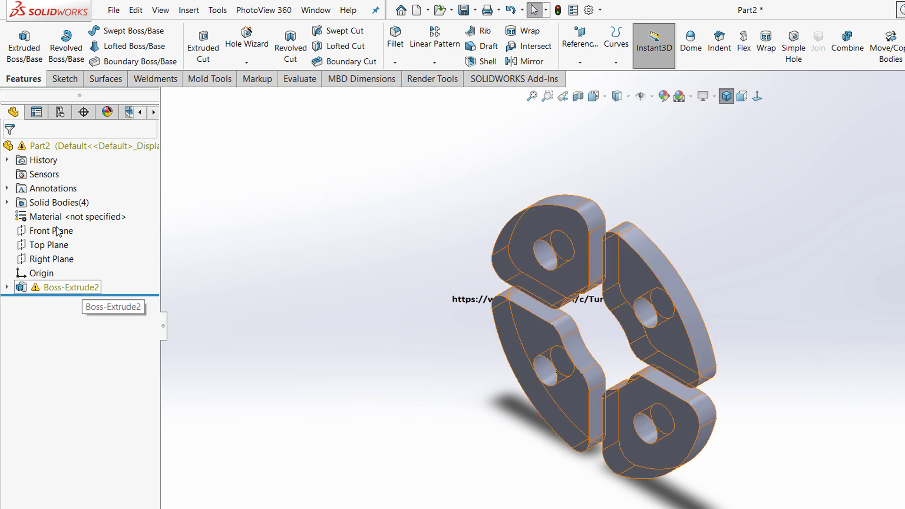
{"action": "right_click", "coordinate": [71, 287]}
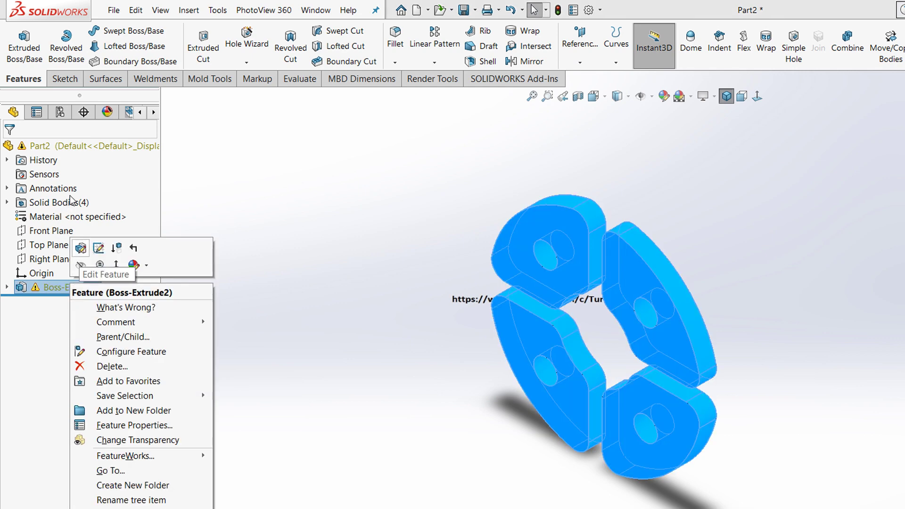
{"action": "left_click", "coordinate": [81, 248]}
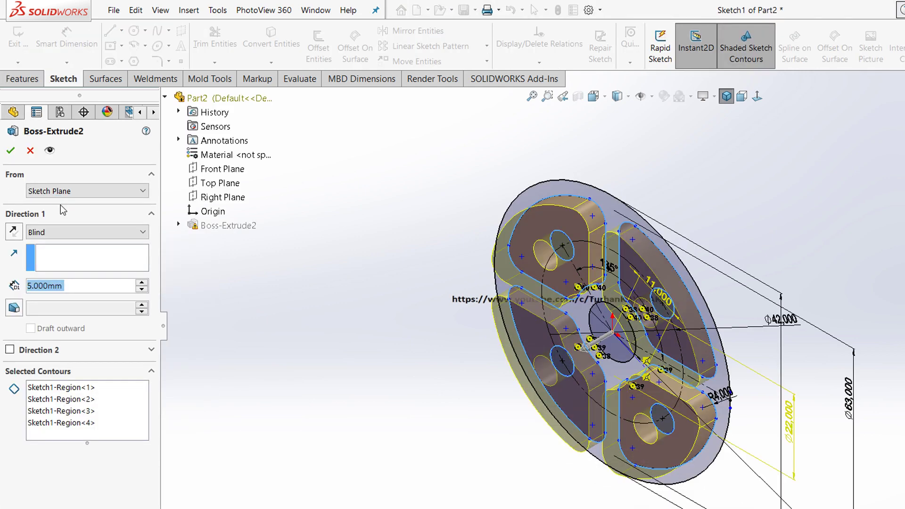
{"action": "left_click", "coordinate": [41, 233]}
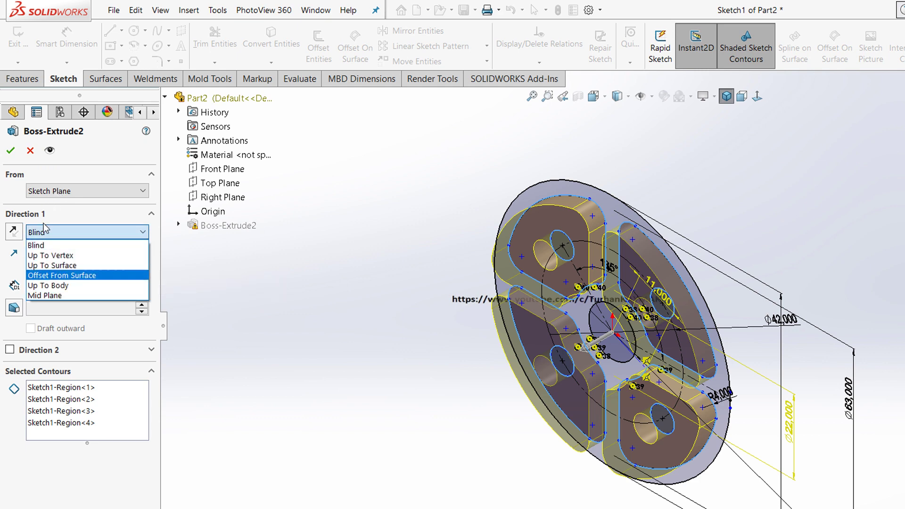
{"action": "key", "text": "Return"}
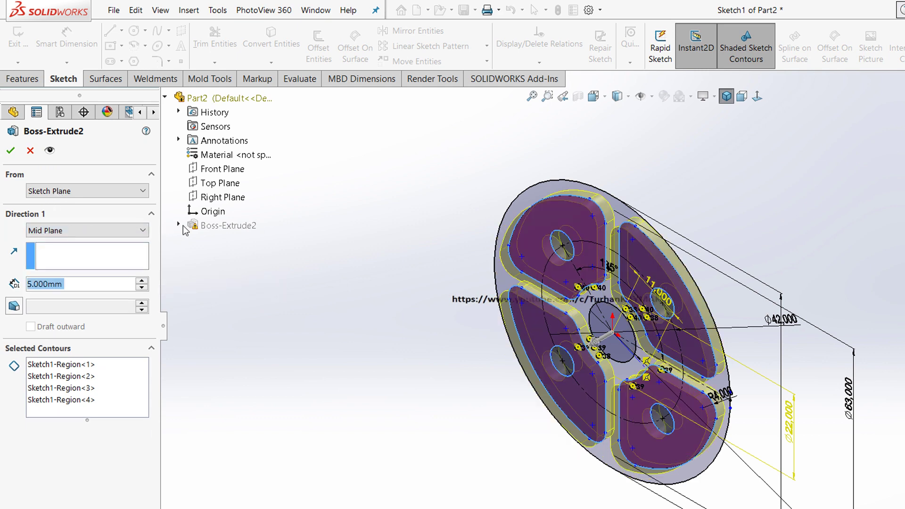
{"action": "left_click", "coordinate": [10, 150]}
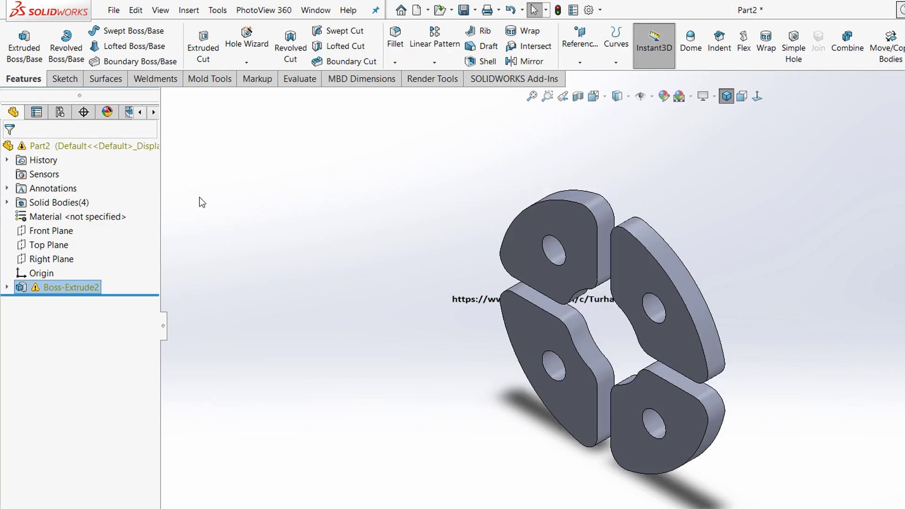
Step: Extrude Sketch1's outer disc region 10 mm Mid Plane as Boss-Extrude4, merging into one body
{"action": "left_click", "coordinate": [21, 38]}
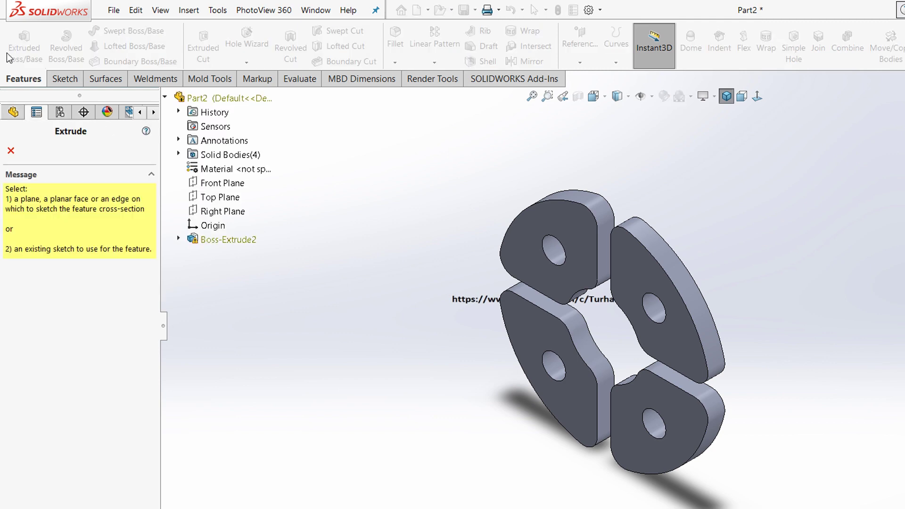
{"action": "left_click", "coordinate": [236, 254]}
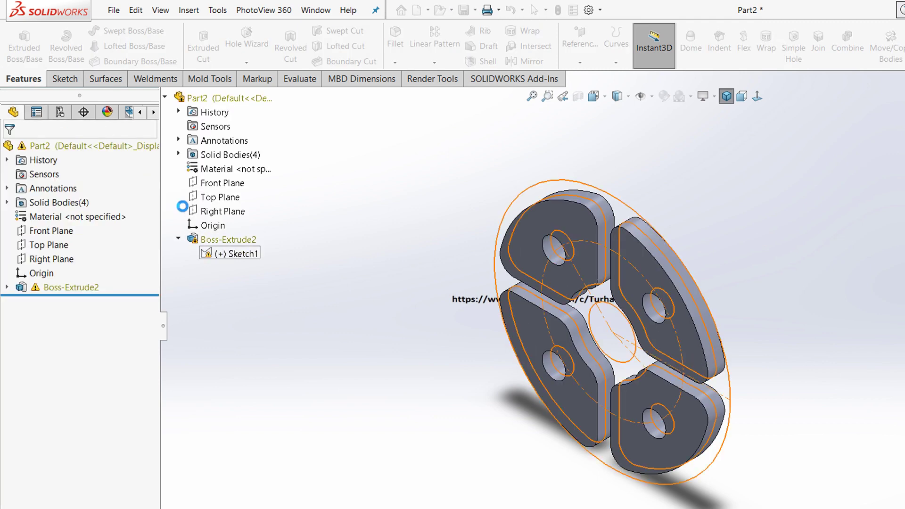
{"action": "left_click", "coordinate": [469, 252]}
{"action": "double_click", "coordinate": [43, 285]}
{"action": "type", "text": "10A"}
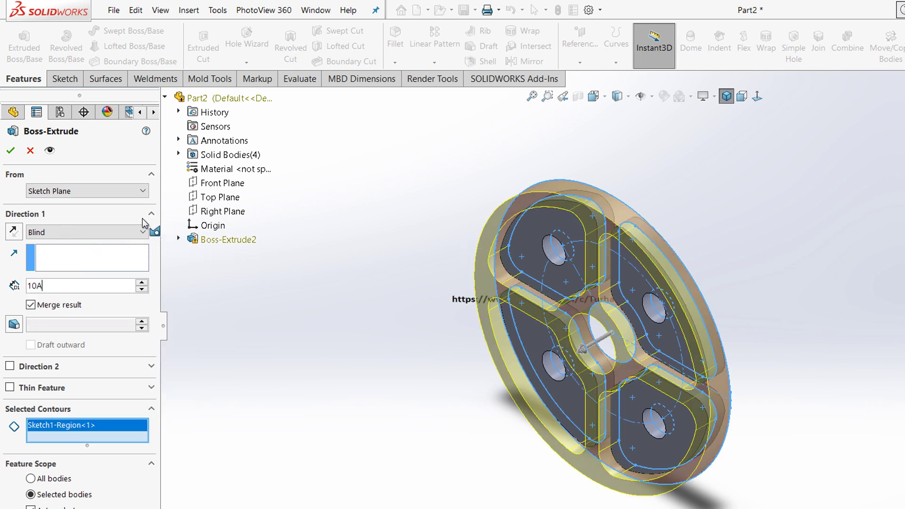
{"action": "left_click", "coordinate": [59, 232]}
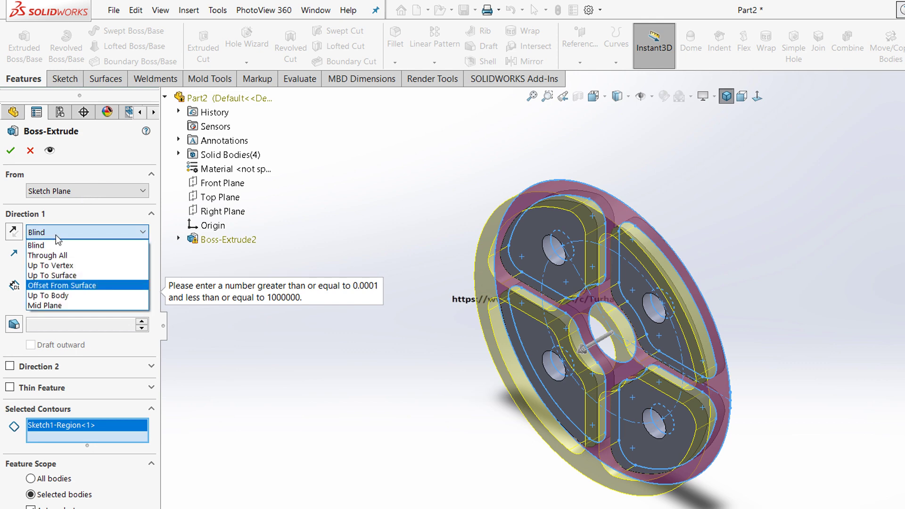
{"action": "key", "text": "Return"}
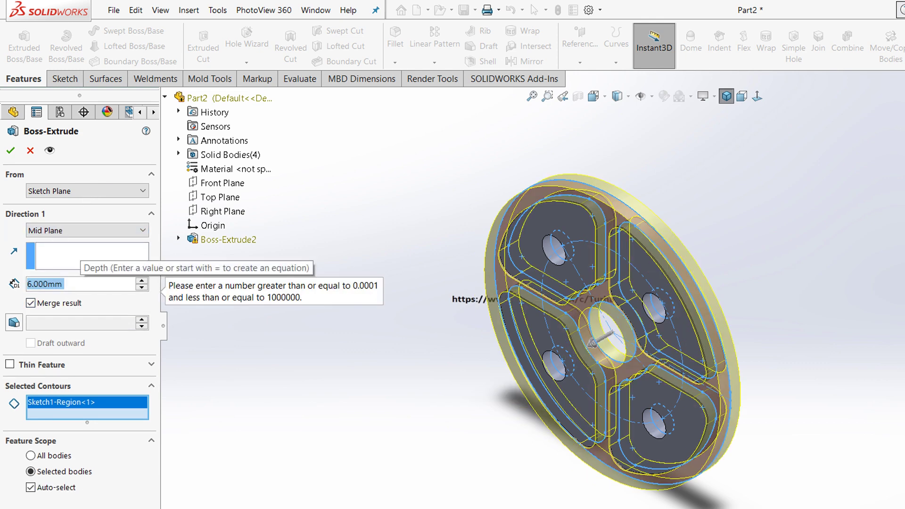
{"action": "type", "text": "10"}
{"action": "key", "text": "Return"}
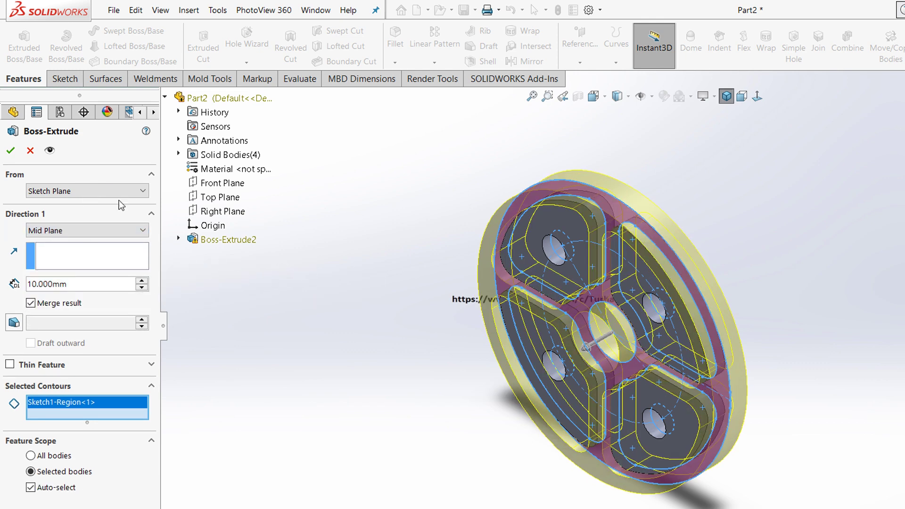
{"action": "left_click", "coordinate": [10, 150]}
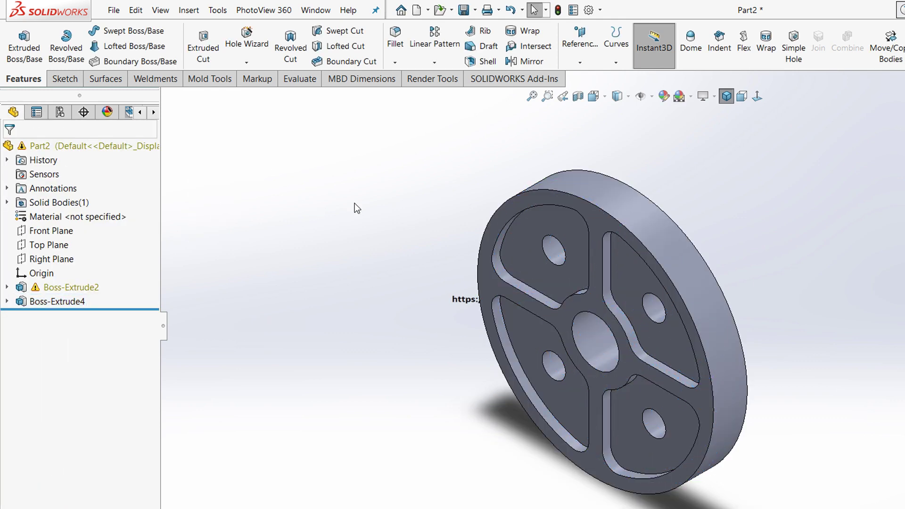
{"action": "mouse_move", "coordinate": [366, 186]}
{"action": "middle_mouse_down"}
{"action": "mouse_move", "coordinate": [401, 162]}
{"action": "mouse_move", "coordinate": [184, 198]}
{"action": "mouse_move", "coordinate": [347, 140]}
{"action": "mouse_move", "coordinate": [361, 176]}
{"action": "mouse_move", "coordinate": [429, 162]}
{"action": "middle_mouse_up"}
{"action": "key", "text": "ctrl+7"}
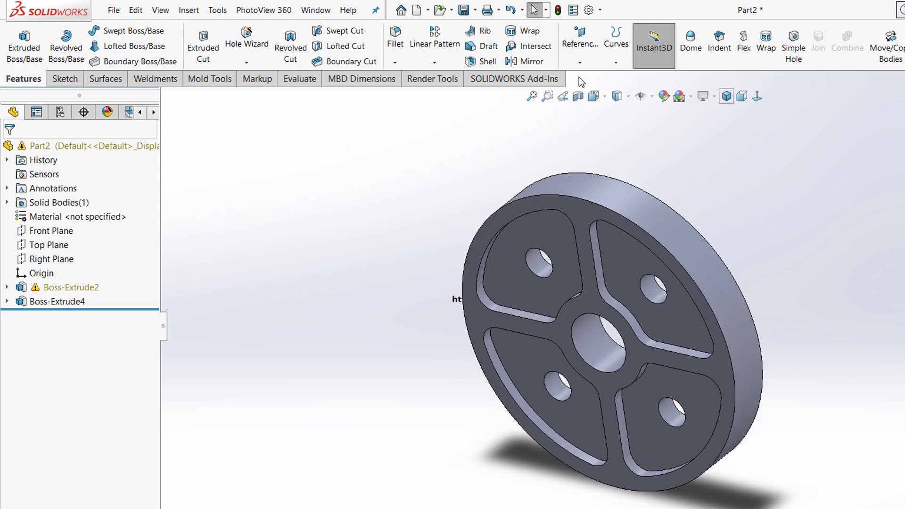